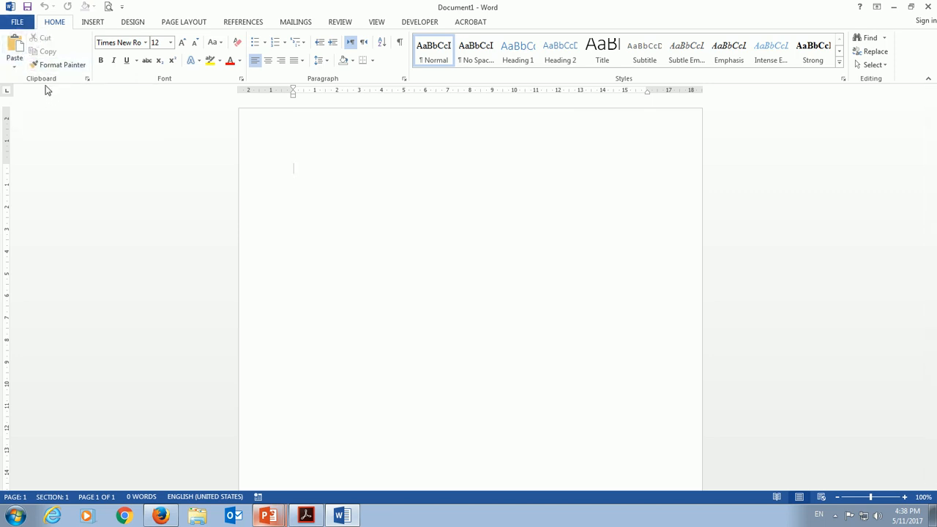
- Search the online templates for a new document with the term "apa style"
{"action": "left_click", "coordinate": [20, 22]}
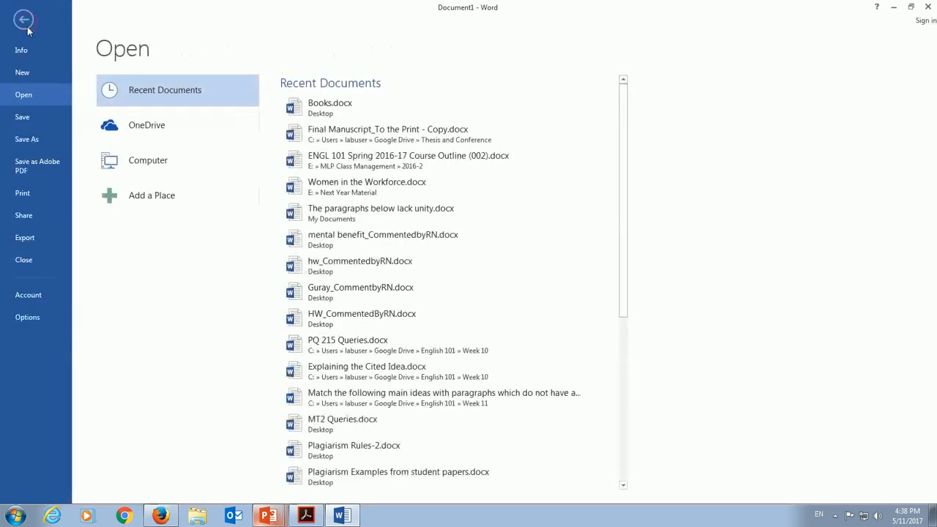
{"action": "left_click", "coordinate": [27, 74]}
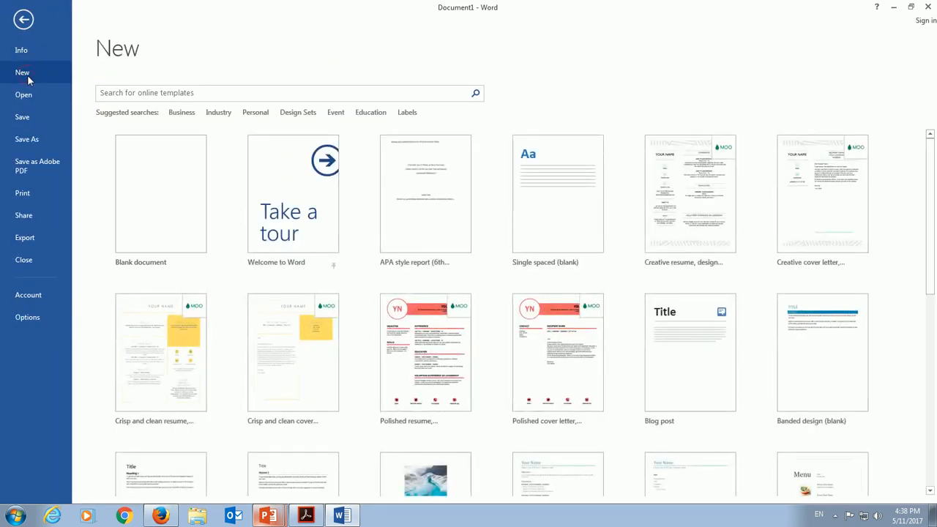
{"action": "left_click", "coordinate": [262, 95]}
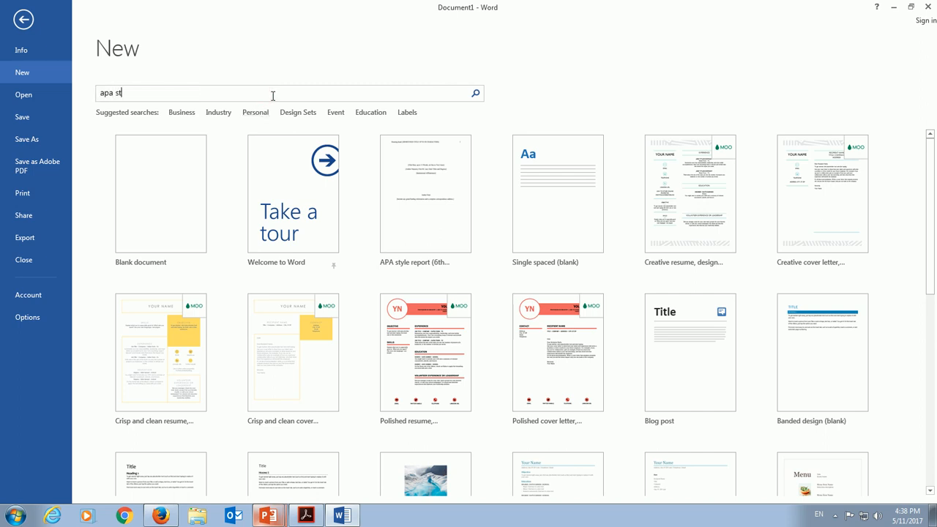
{"action": "type", "text": "apa stu"}
{"action": "key", "text": "BackSpace"}
{"action": "type", "text": "yle"}
{"action": "key", "text": "Return"}
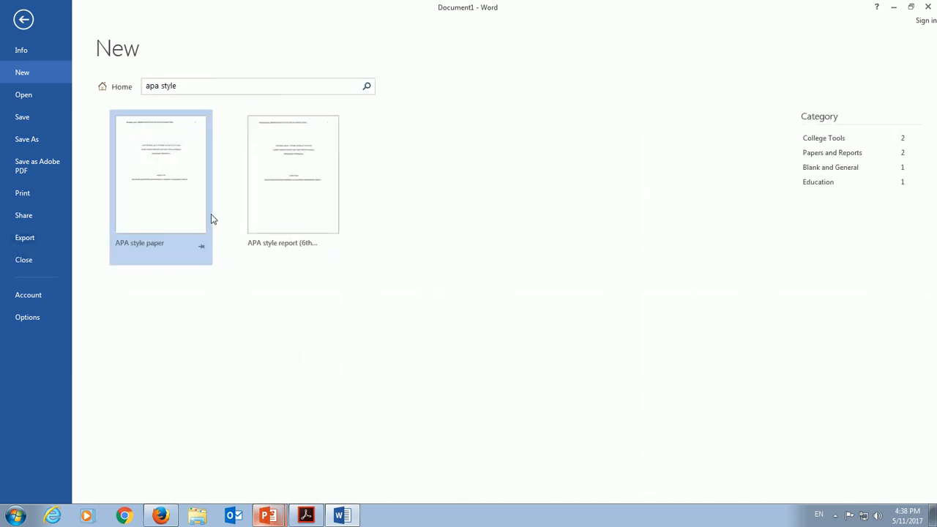
- Create a new document from the APA style report (6th edition) template and look through its first pages
{"action": "left_click", "coordinate": [311, 243]}
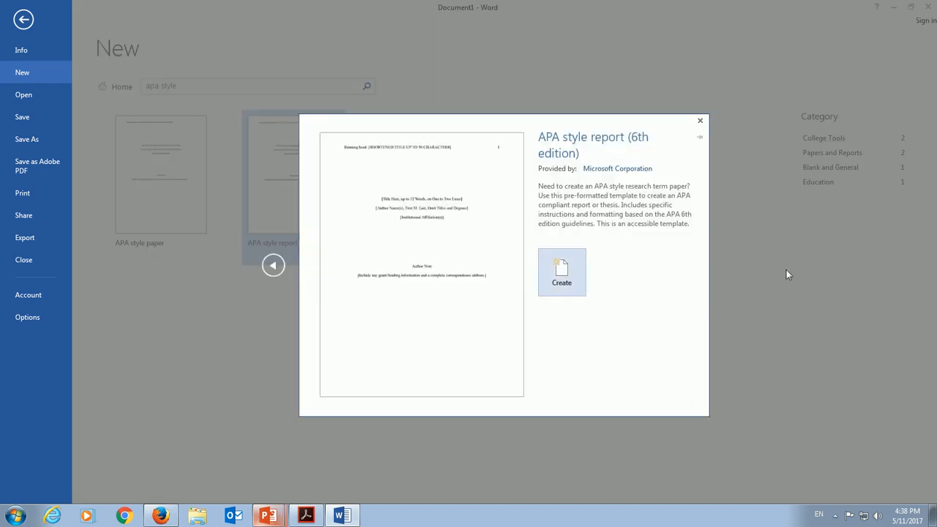
{"action": "left_click", "coordinate": [565, 277]}
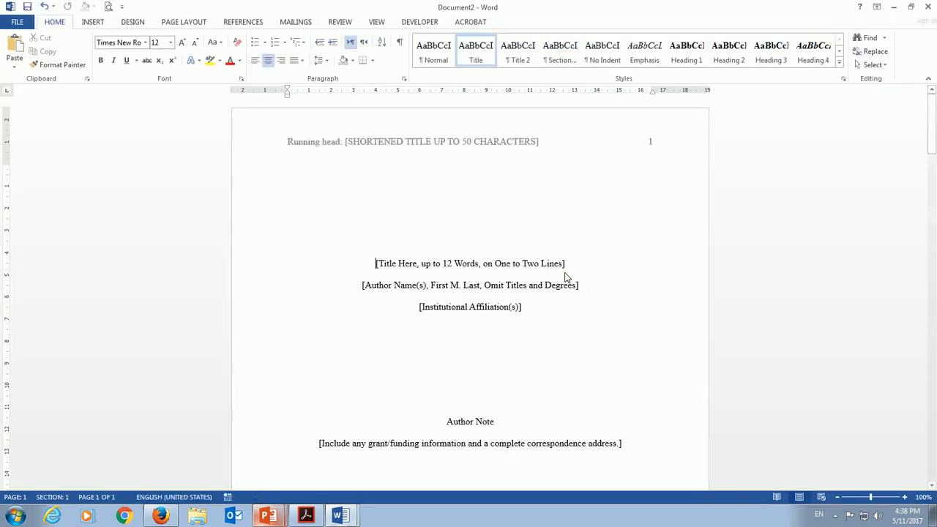
{"action": "scroll", "coordinate": [583, 309], "scroll_direction": "down", "scroll_amount": 15}
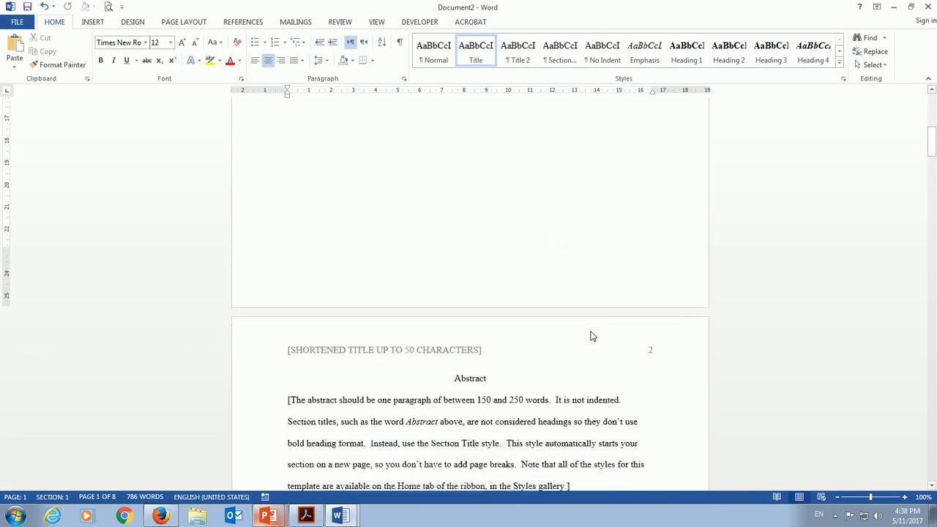
{"action": "scroll", "coordinate": [644, 350], "scroll_direction": "down", "scroll_amount": 3}
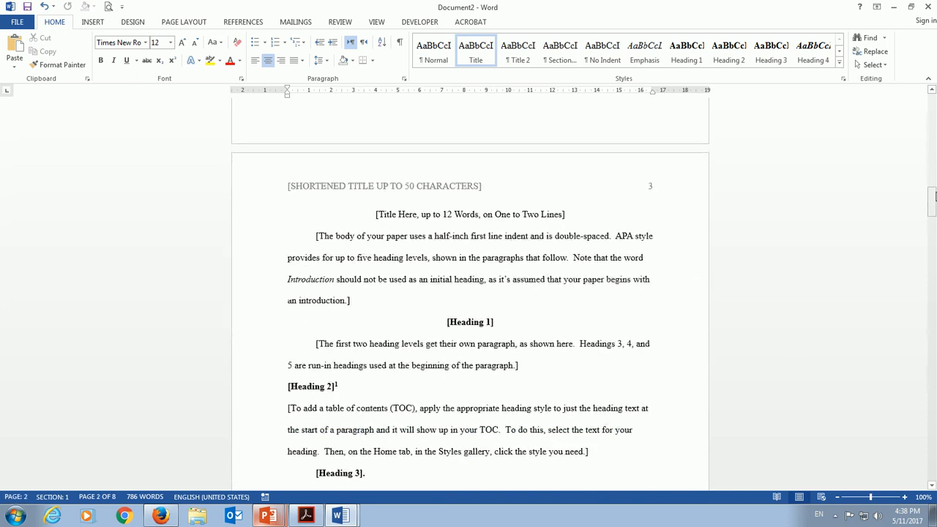
{"action": "left_click_drag", "start_coordinate": [933, 198], "coordinate": [924, 94]}
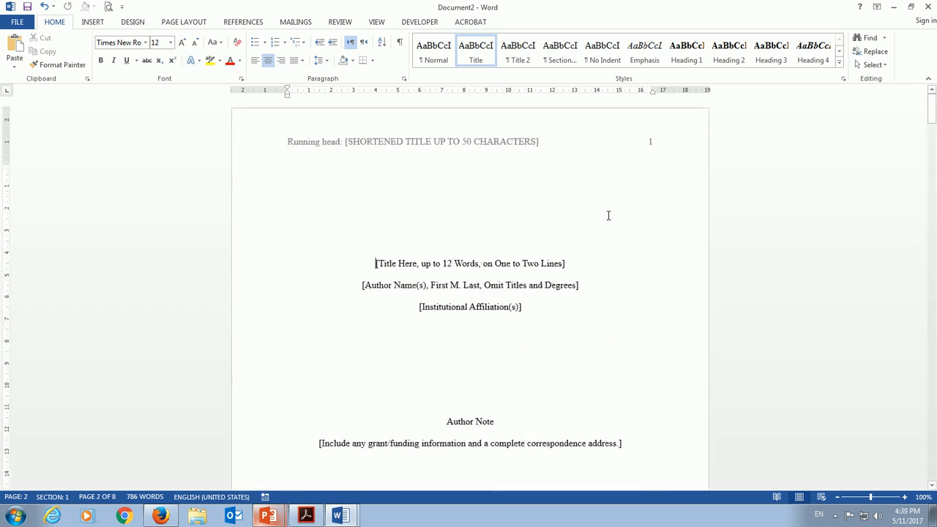
{"action": "triple_click", "coordinate": [494, 213]}
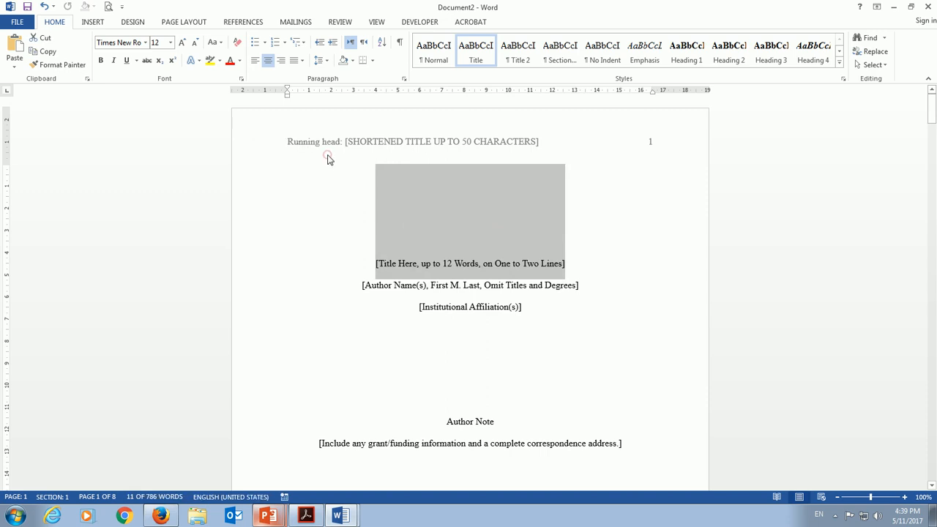
{"action": "double_click", "coordinate": [379, 144]}
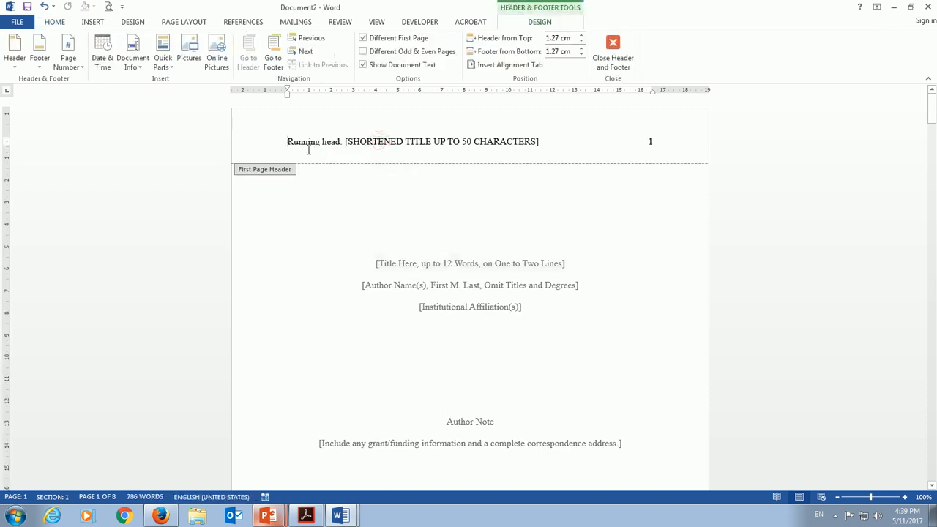
{"action": "left_click_drag", "start_coordinate": [290, 146], "coordinate": [520, 147]}
{"action": "key", "text": "Escape"}
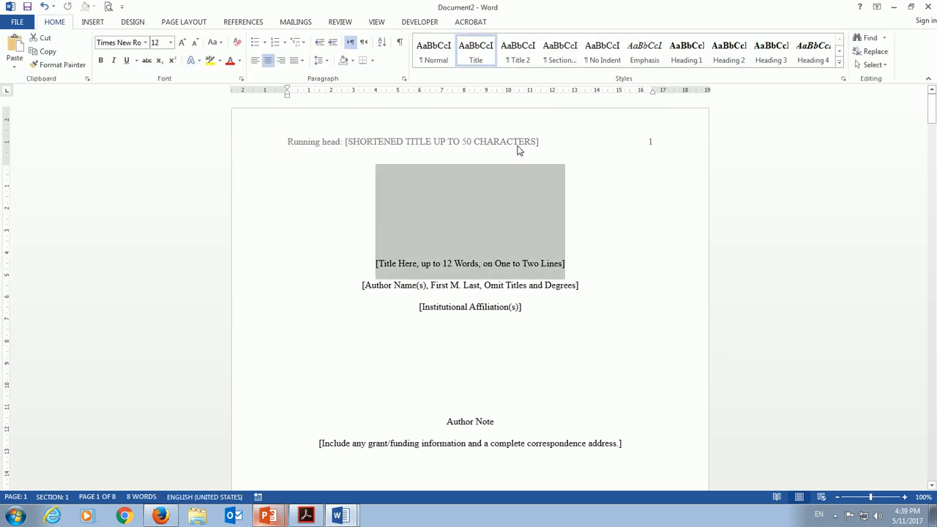
- Delete the running head text with the shortened title placeholder from the first page header and return to the body
{"action": "double_click", "coordinate": [415, 140]}
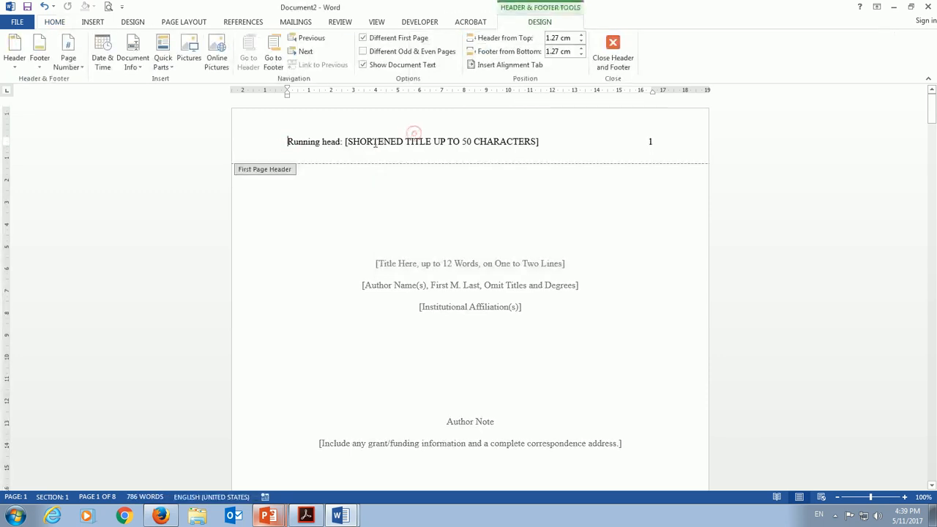
{"action": "triple_click", "coordinate": [301, 146]}
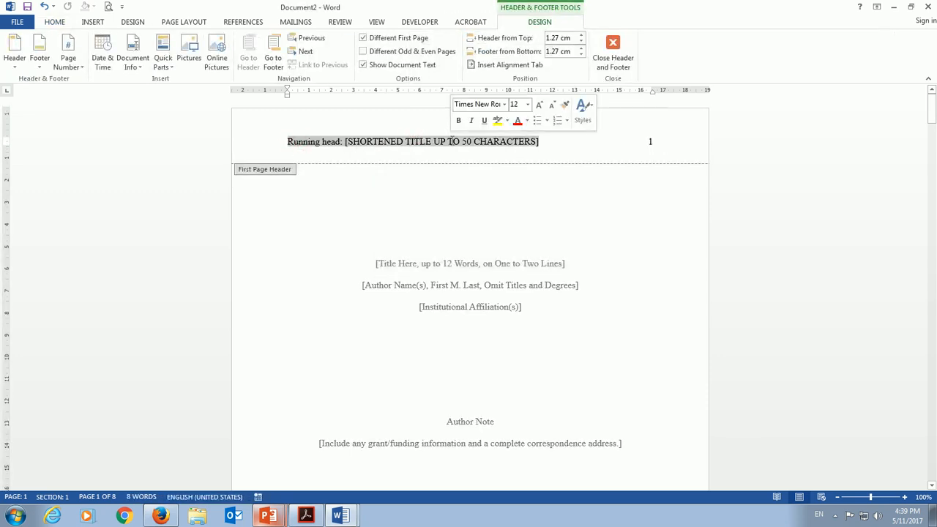
{"action": "key", "text": "BackSpace"}
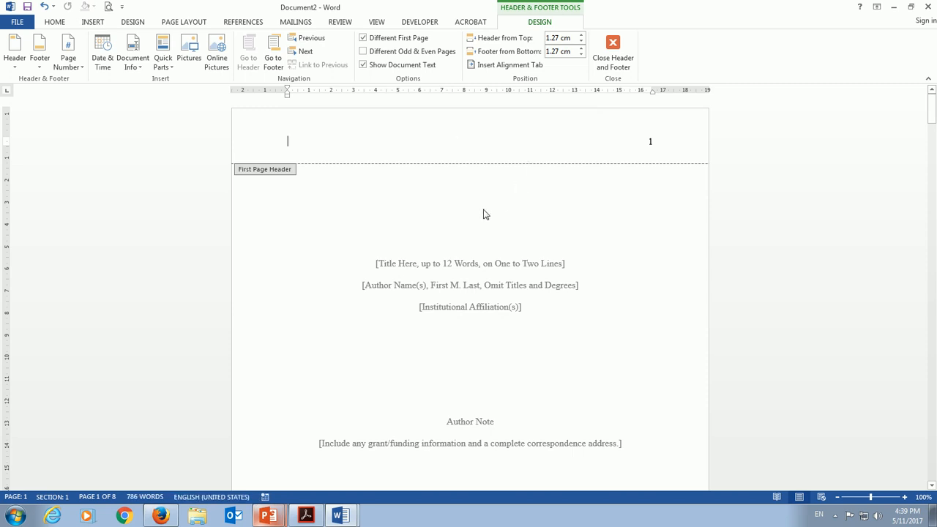
{"action": "double_click", "coordinate": [485, 250]}
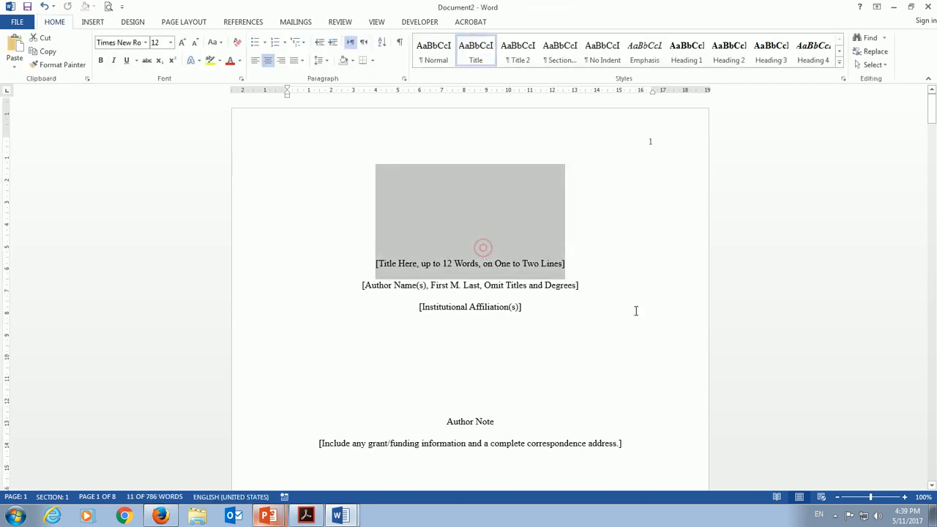
- Delete the shortened title placeholder from the header of the Abstract page
{"action": "scroll", "coordinate": [636, 311], "scroll_direction": "down", "scroll_amount": 15}
{"action": "scroll", "coordinate": [635, 314], "scroll_direction": "up", "scroll_amount": 4}
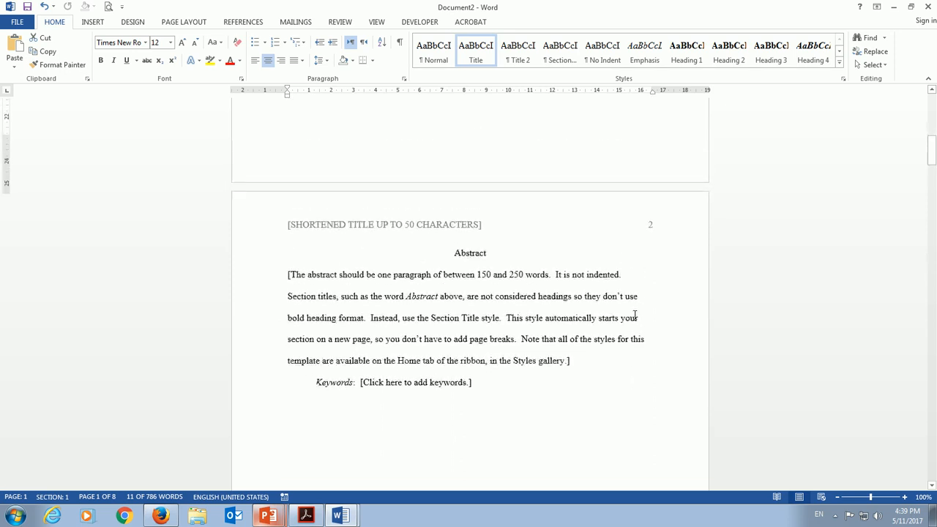
{"action": "double_click", "coordinate": [590, 247]}
{"action": "left_click", "coordinate": [515, 231]}
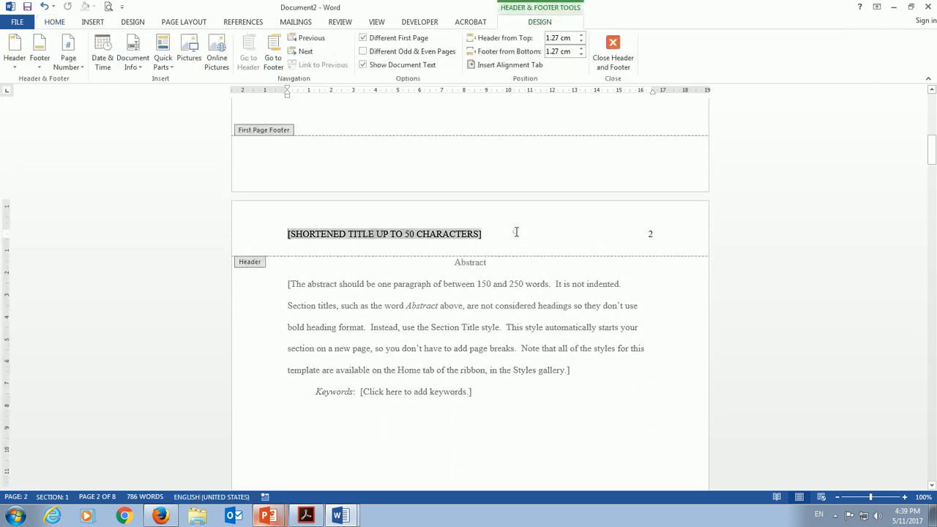
{"action": "key", "text": "Delete"}
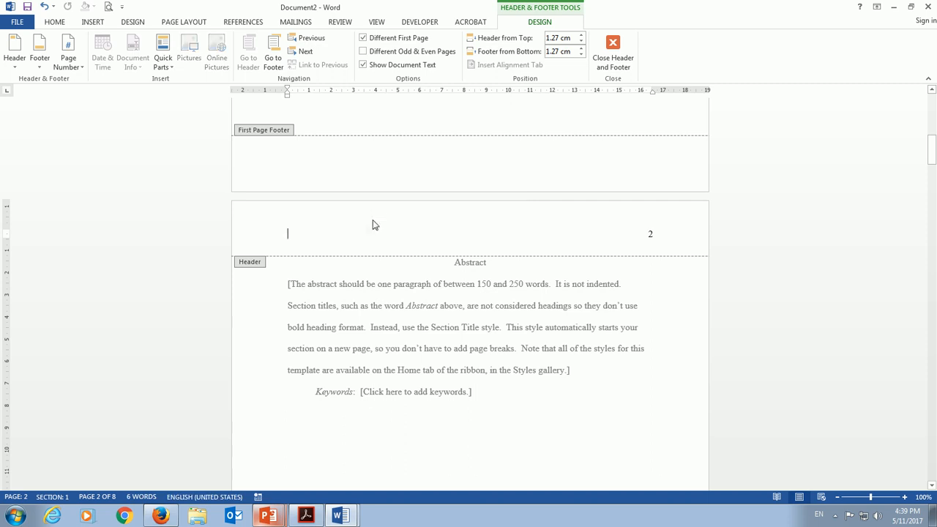
- Remove the page number from the first page header and return to the title page body
{"action": "scroll", "coordinate": [606, 311], "scroll_direction": "up", "scroll_amount": 10}
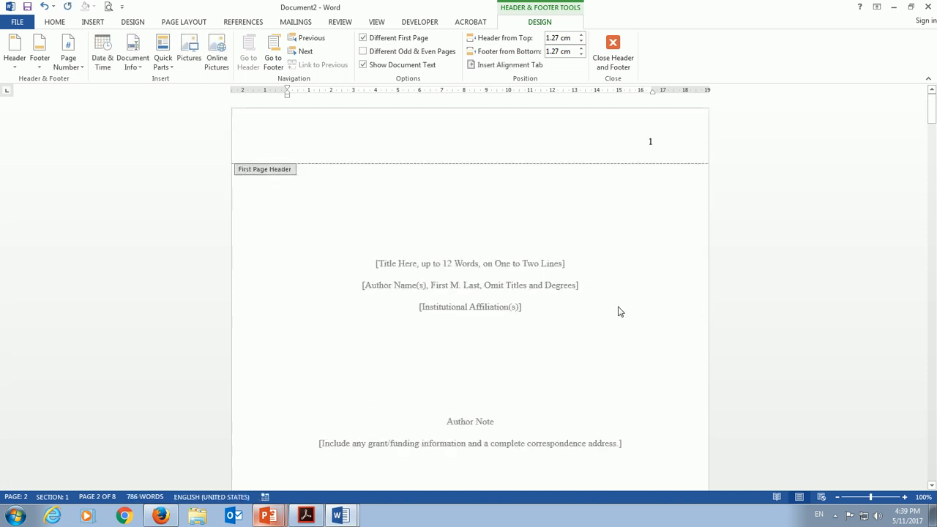
{"action": "left_click", "coordinate": [657, 180]}
{"action": "left_click_drag", "start_coordinate": [712, 142], "coordinate": [629, 143]}
{"action": "key", "text": "Delete"}
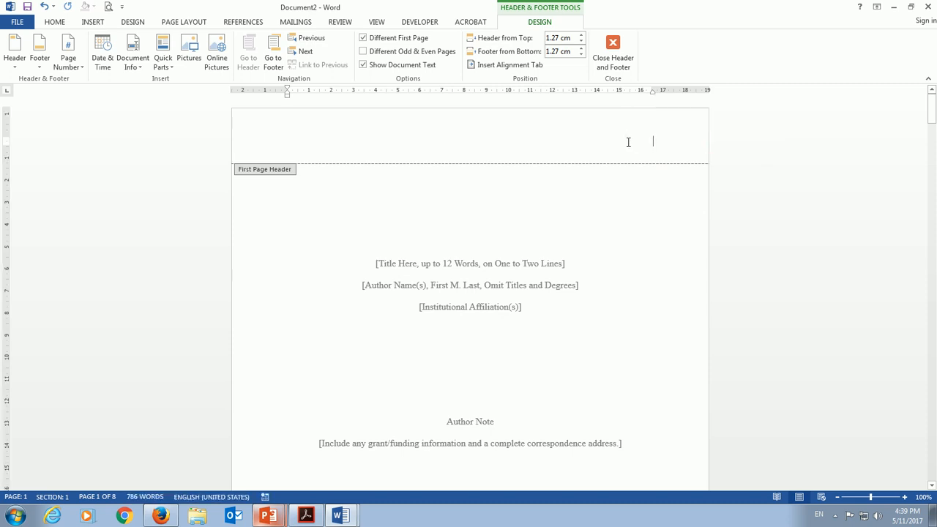
{"action": "double_click", "coordinate": [534, 303]}
- Delete the whole Abstract section, including its heading, paragraph and keywords line
{"action": "scroll", "coordinate": [643, 330], "scroll_direction": "down", "scroll_amount": 8}
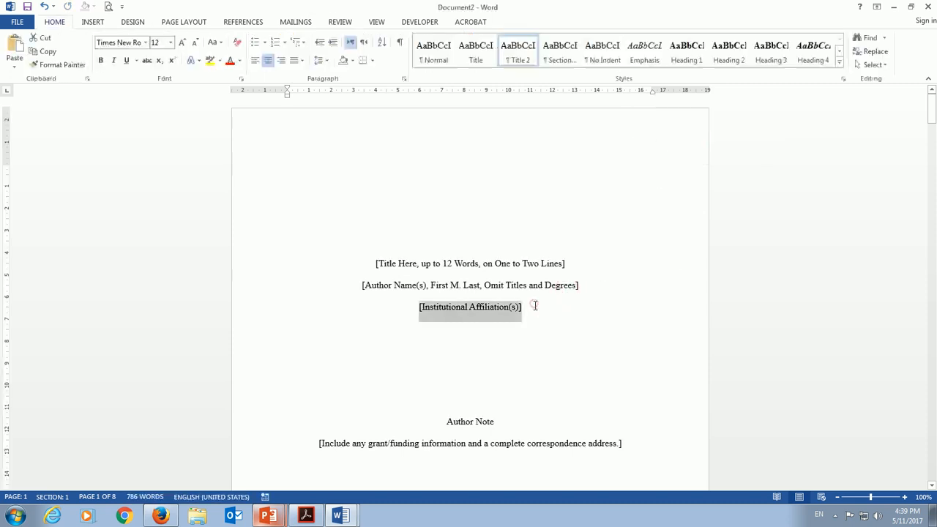
{"action": "scroll", "coordinate": [645, 342], "scroll_direction": "down", "scroll_amount": 5}
{"action": "scroll", "coordinate": [645, 342], "scroll_direction": "up", "scroll_amount": 3}
{"action": "left_click_drag", "start_coordinate": [469, 233], "coordinate": [640, 430]}
{"action": "key", "text": "Delete"}
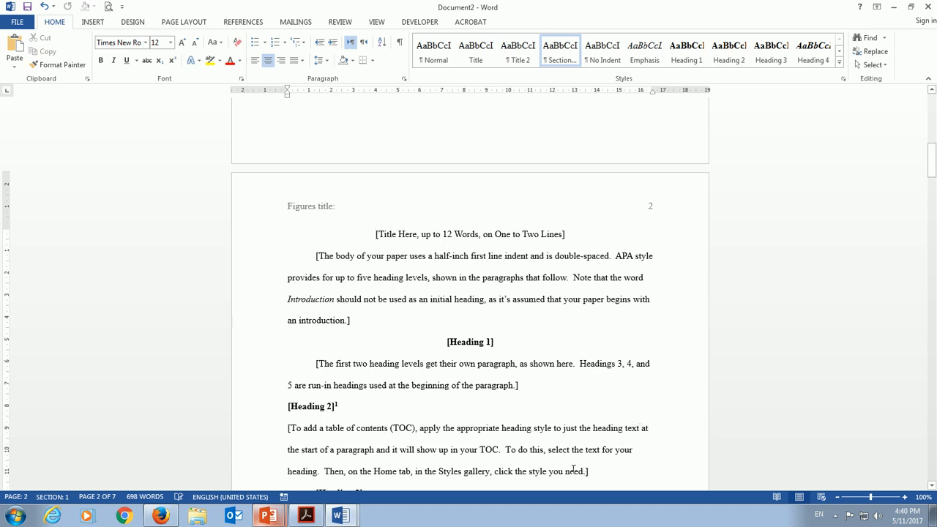
- Delete all template content from the Heading 1 placeholder through the end of the document
{"action": "triple_click", "coordinate": [489, 375]}
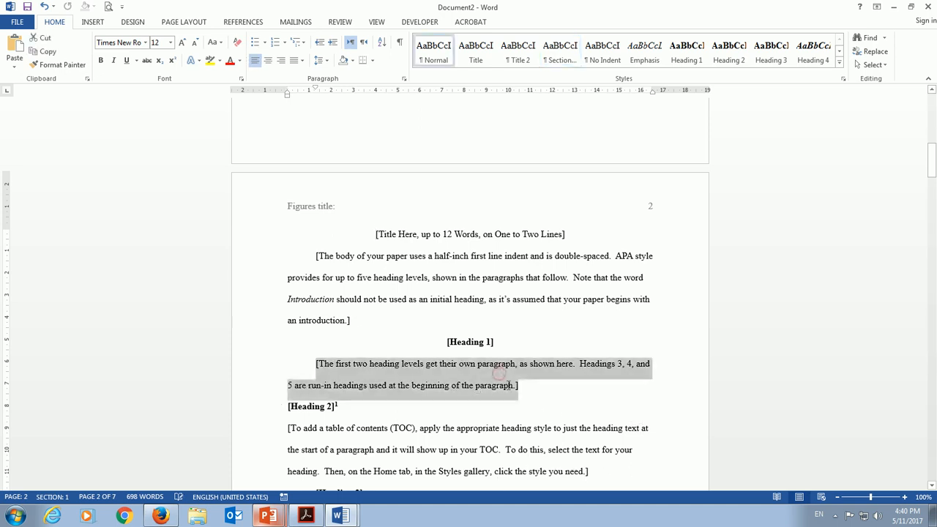
{"action": "triple_click", "coordinate": [459, 342]}
{"action": "left_click_drag", "start_coordinate": [460, 342], "coordinate": [705, 525]}
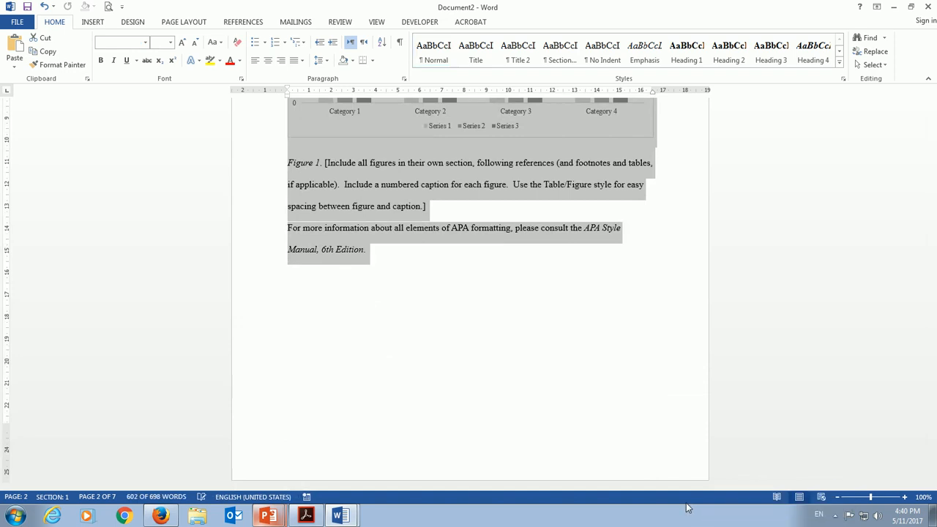
{"action": "key", "text": "Delete"}
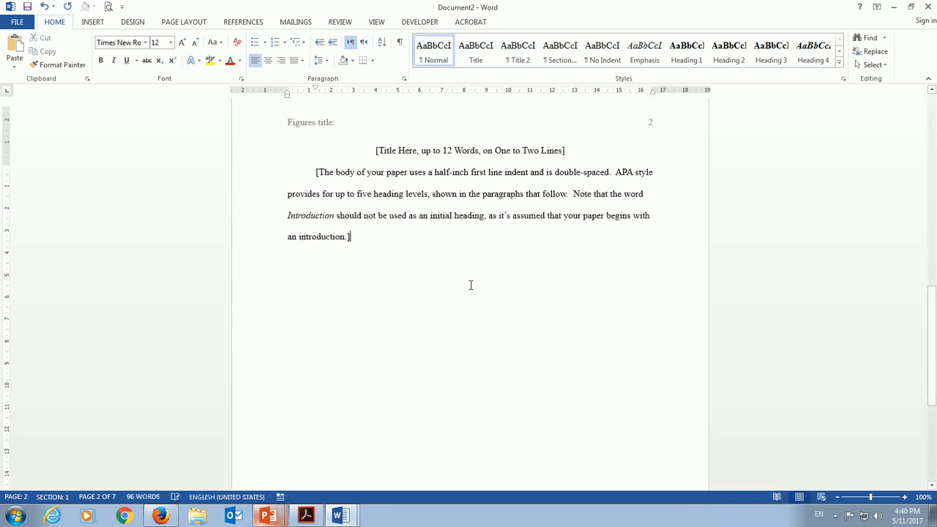
- Replace the title placeholder on the title page with "My Essay Title"
{"action": "scroll", "coordinate": [481, 302], "scroll_direction": "up", "scroll_amount": 10}
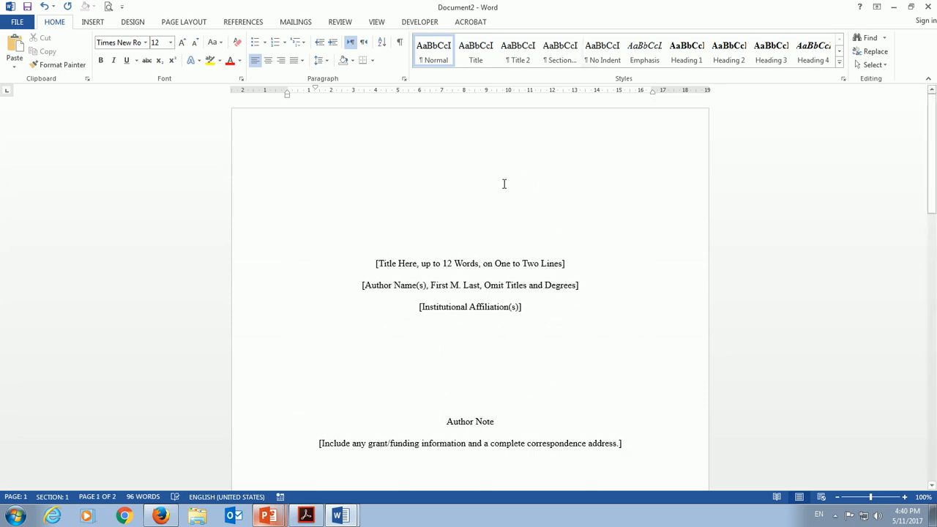
{"action": "left_click", "coordinate": [498, 262]}
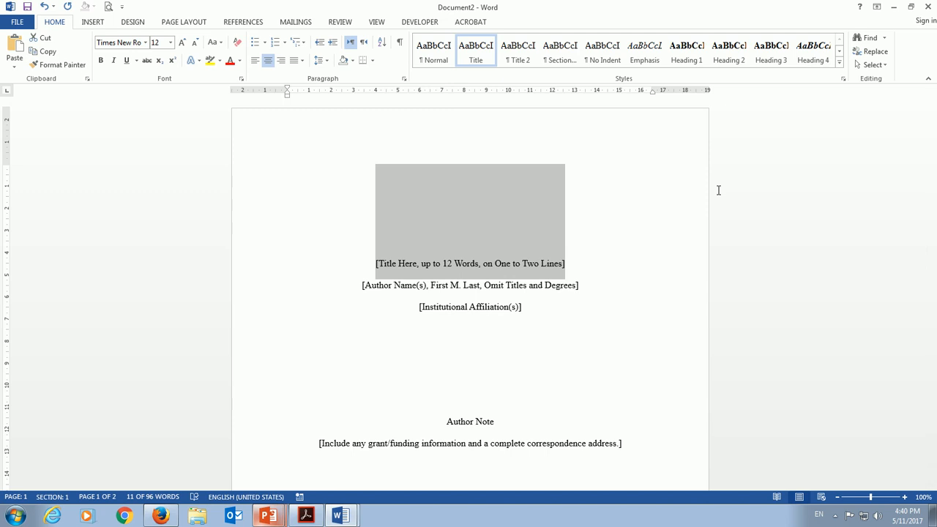
{"action": "type", "text": "M"}
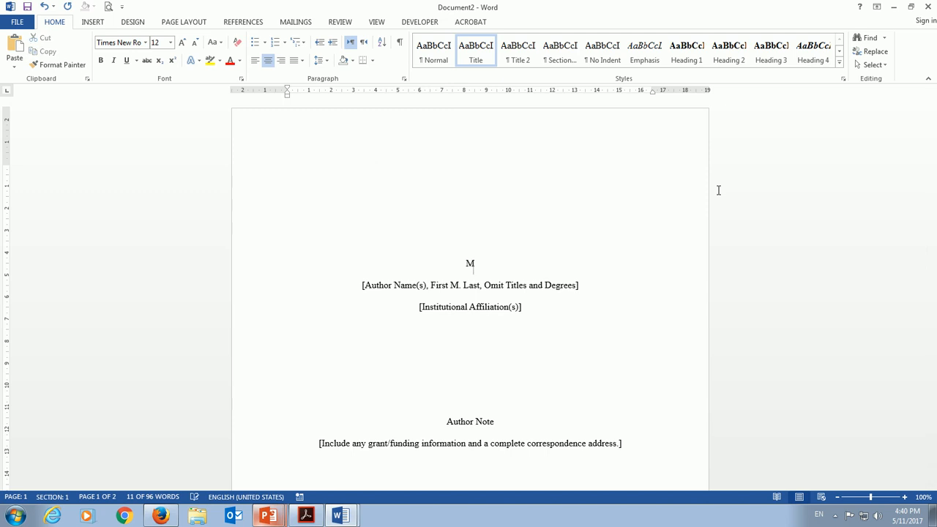
{"action": "type", "text": "y Essay Title"}
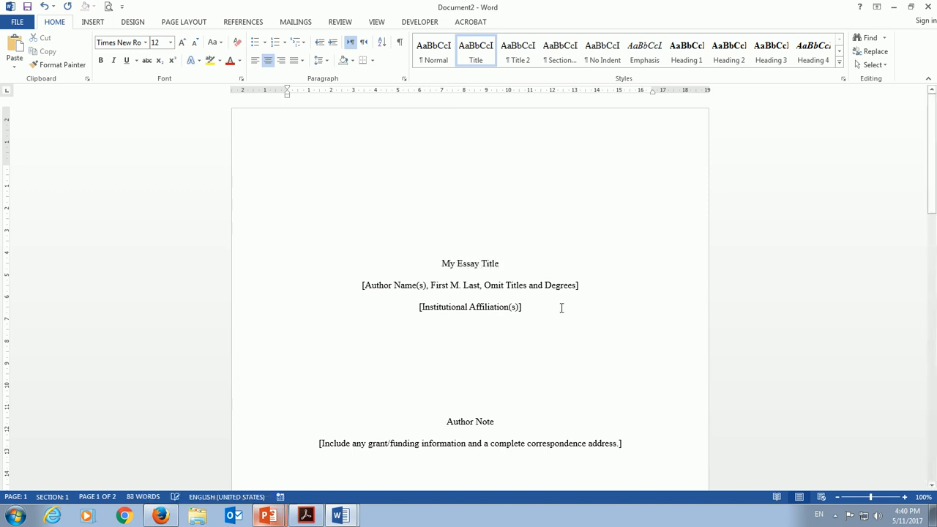
- Check the essay title above the body text on page 2 and select the body placeholder paragraph
{"action": "scroll", "coordinate": [535, 315], "scroll_direction": "down", "scroll_amount": 9}
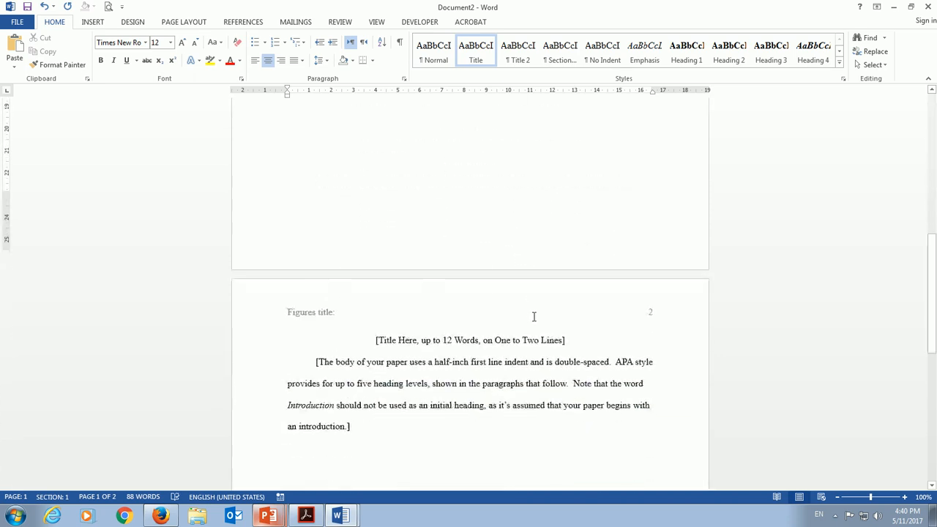
{"action": "scroll", "coordinate": [537, 316], "scroll_direction": "up", "scroll_amount": 10}
{"action": "left_click", "coordinate": [486, 319]}
{"action": "scroll", "coordinate": [486, 321], "scroll_direction": "down", "scroll_amount": 10}
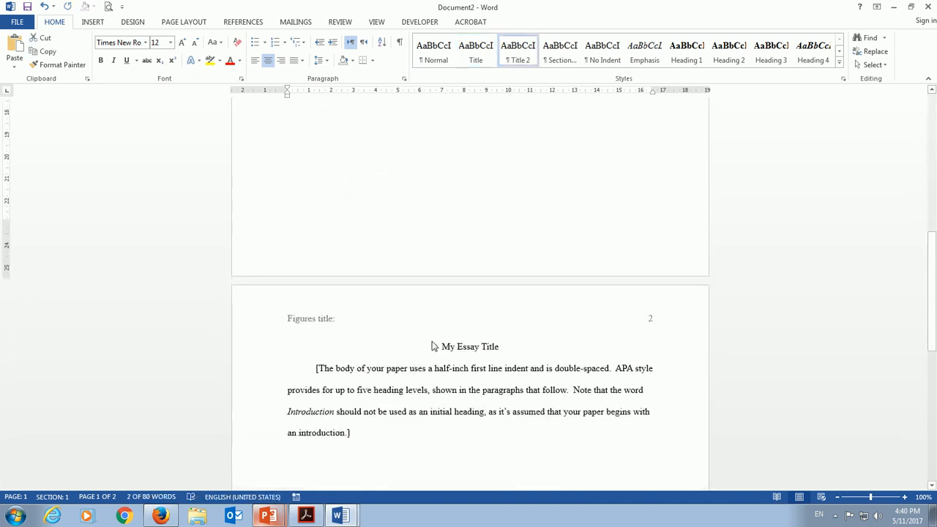
{"action": "left_click", "coordinate": [462, 345]}
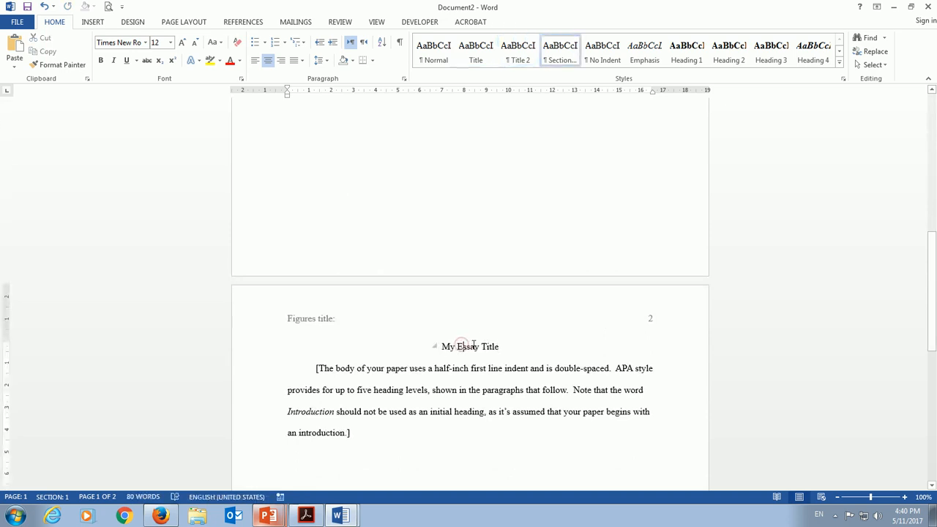
{"action": "triple_click", "coordinate": [448, 348]}
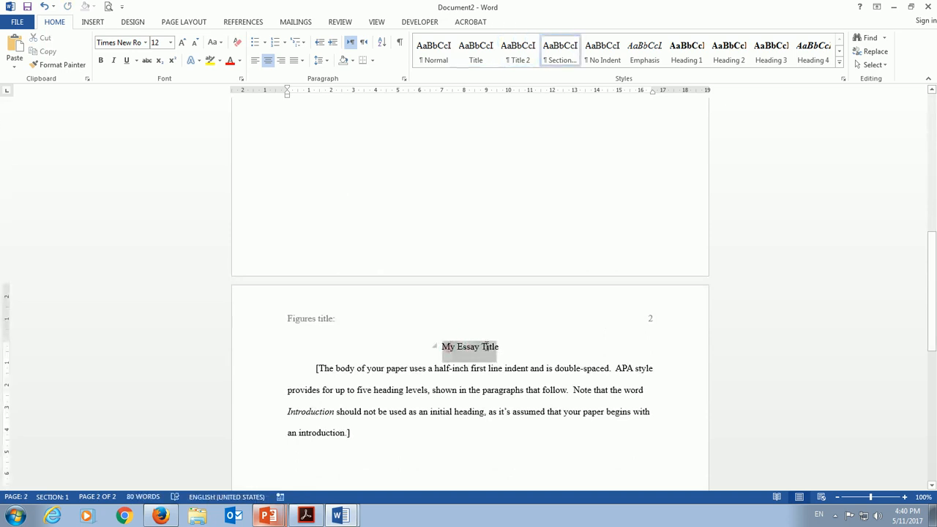
{"action": "triple_click", "coordinate": [502, 393]}
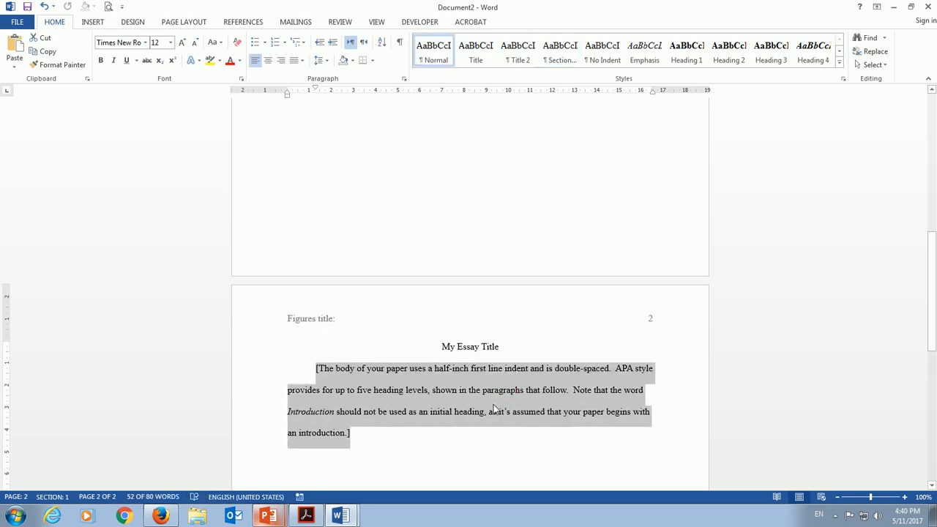
- Replace the author name placeholder on the title page with "Student's Name"
{"action": "scroll", "coordinate": [493, 410], "scroll_direction": "up", "scroll_amount": 10}
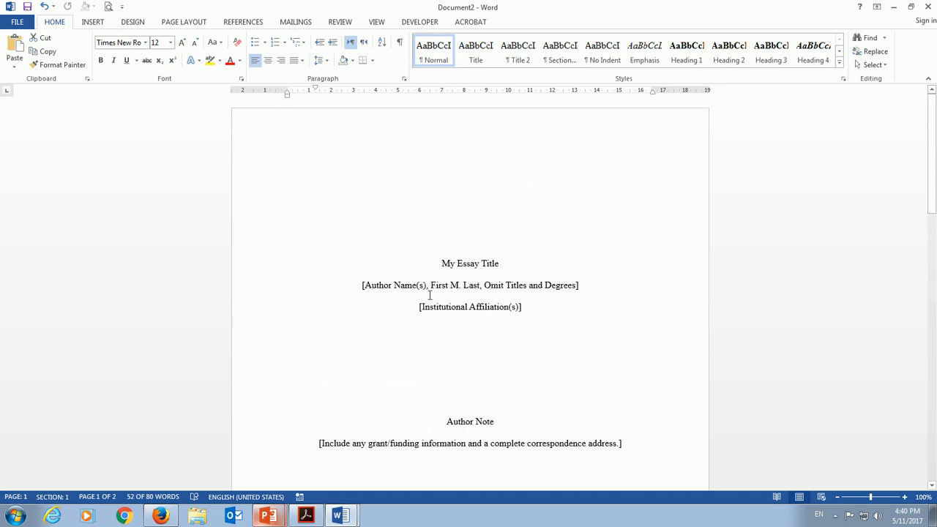
{"action": "left_click", "coordinate": [424, 269]}
{"action": "triple_click", "coordinate": [432, 287]}
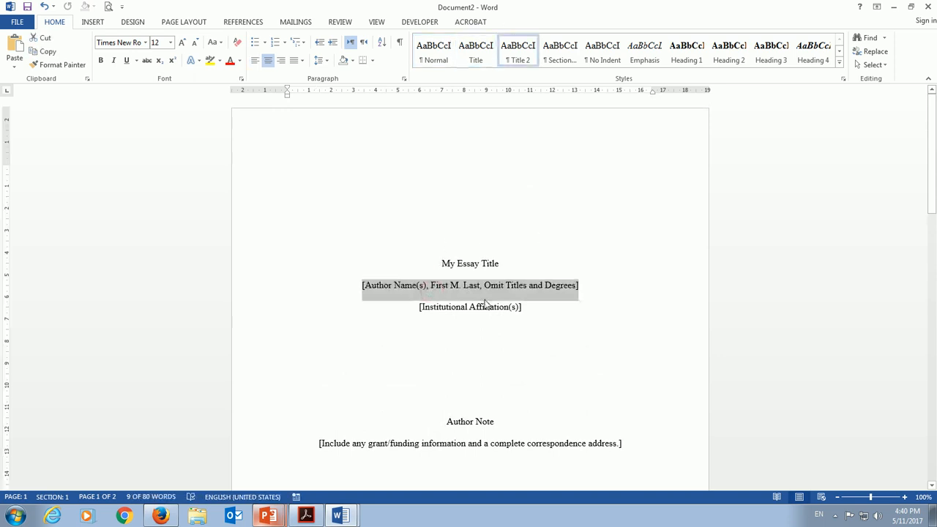
{"action": "type", "text": "Studen't"}
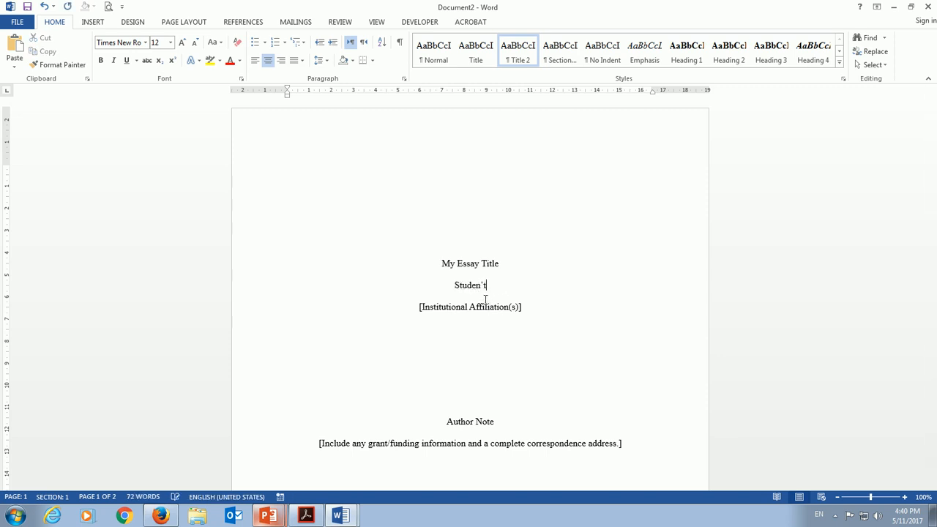
{"action": "type", "text": "s Name"}
- Replace the institutional affiliation placeholder with "Middle East Technical University Northern Cyprus Campus"
{"action": "left_click", "coordinate": [473, 315]}
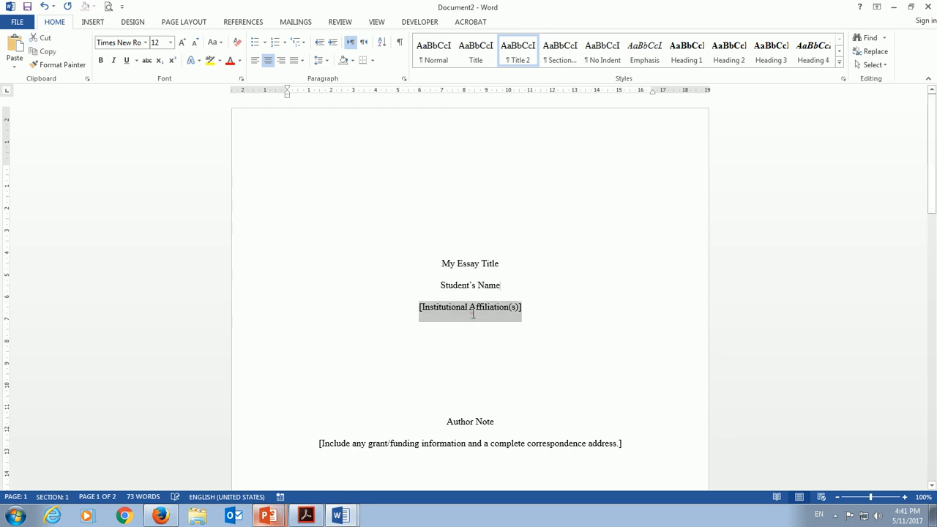
{"action": "type", "text": "Mid"}
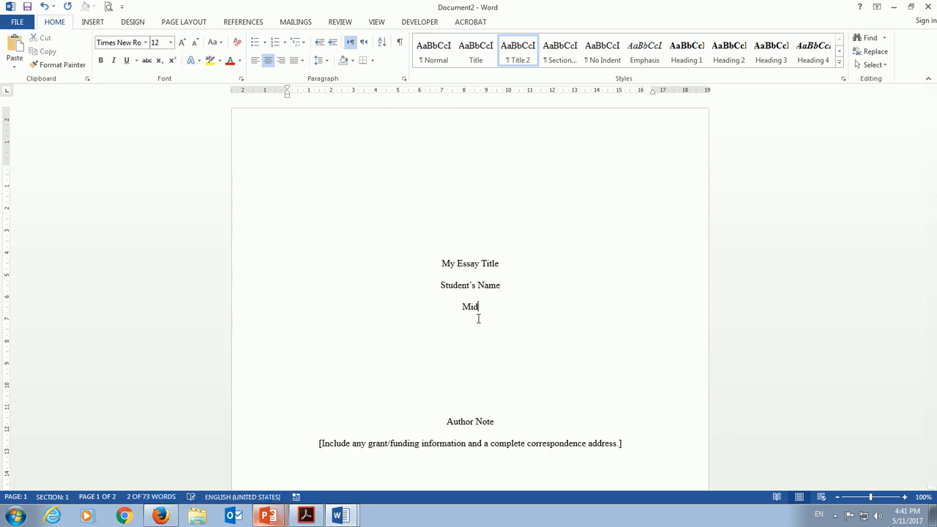
{"action": "type", "text": "dle East Technic"}
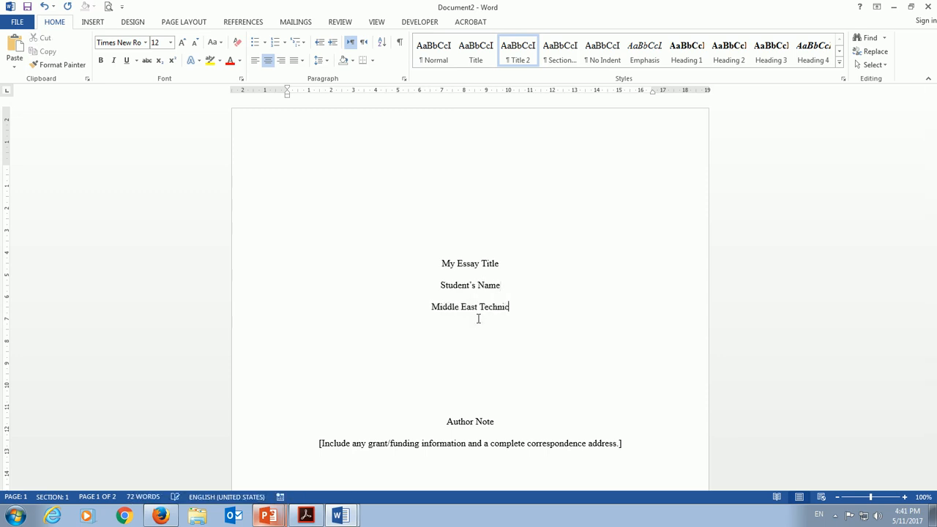
{"action": "type", "text": "al Universit"}
{"action": "key", "text": "BackSpace"}
{"action": "type", "text": "ity Northern cypru"}
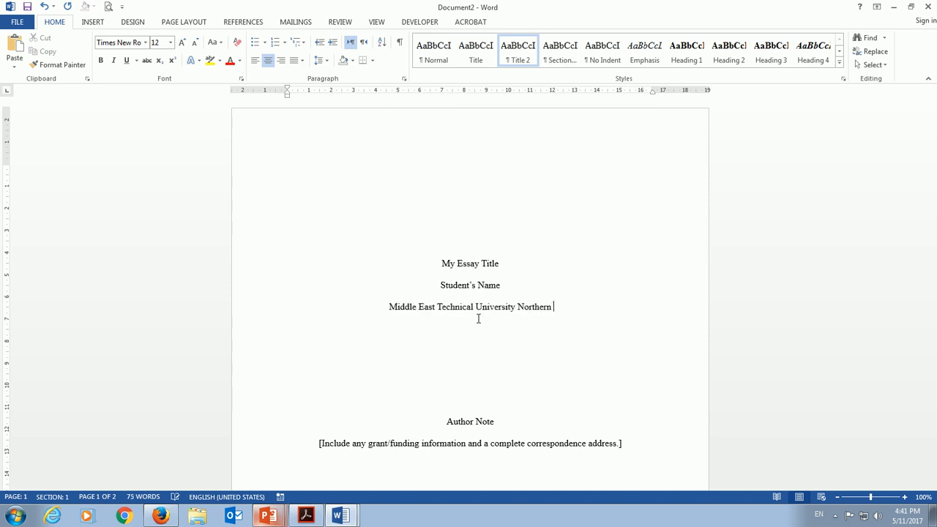
{"action": "key", "text": "BackSpace"}
{"action": "key", "text": "BackSpace"}
{"action": "key", "text": "BackSpace"}
{"action": "key", "text": "BackSpace"}
{"action": "key", "text": "BackSpace"}
{"action": "type", "text": "Cyprus Campus"}
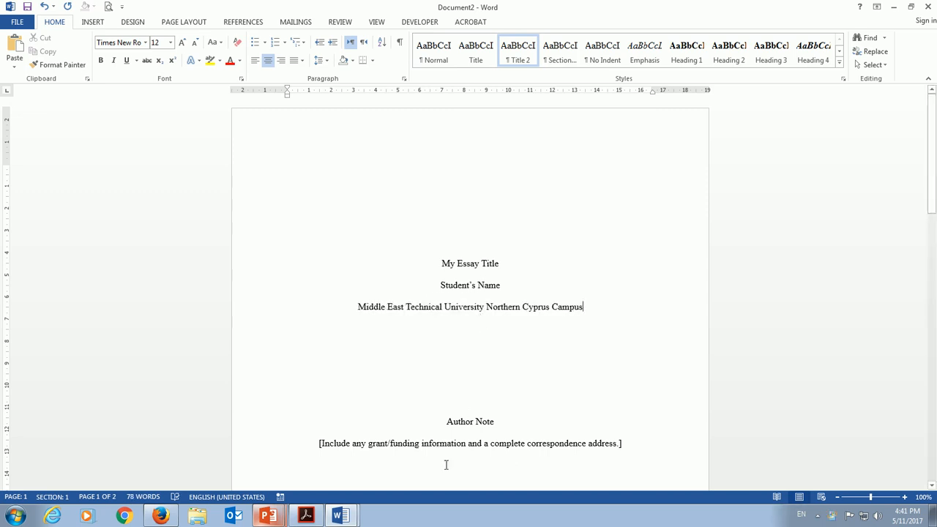
- Replace the "Author Note" heading with "Section" and the grant information placeholder below it with "12"
{"action": "left_click", "coordinate": [497, 424], "text": "shift"}
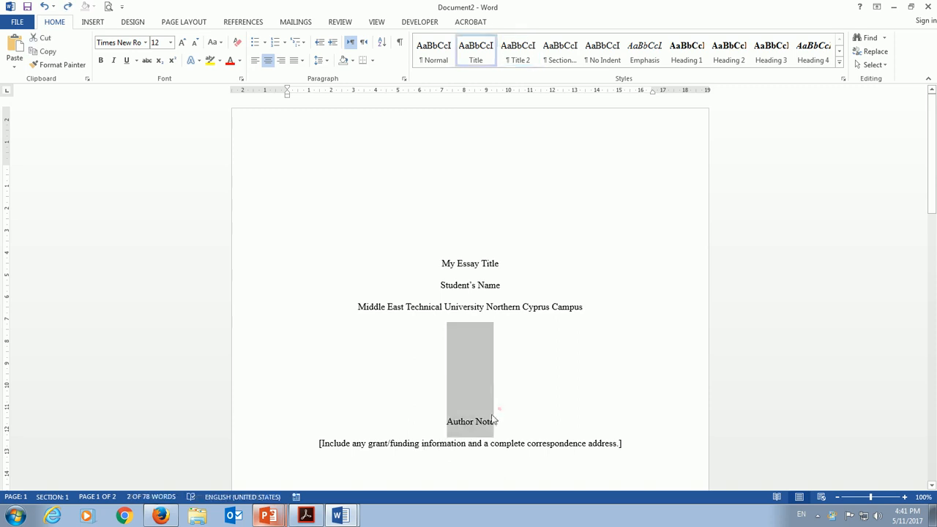
{"action": "type", "text": "Sectoin"}
{"action": "key", "text": "BackSpace"}
{"action": "key", "text": "BackSpace"}
{"action": "key", "text": "BackSpace"}
{"action": "type", "text": "ion"}
{"action": "left_click", "coordinate": [445, 445]}
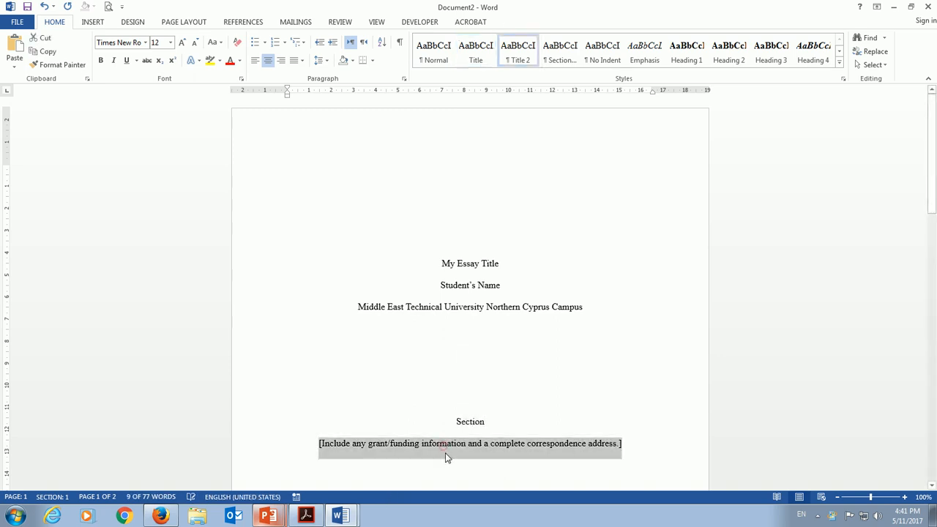
{"action": "type", "text": "12"}
{"action": "left_click", "coordinate": [724, 440]}
- Replace the body placeholder with "There are a lot of factors involved in choosing the right country to continue your education. And this is my thesis statement."
{"action": "scroll", "coordinate": [555, 408], "scroll_direction": "down", "scroll_amount": 10}
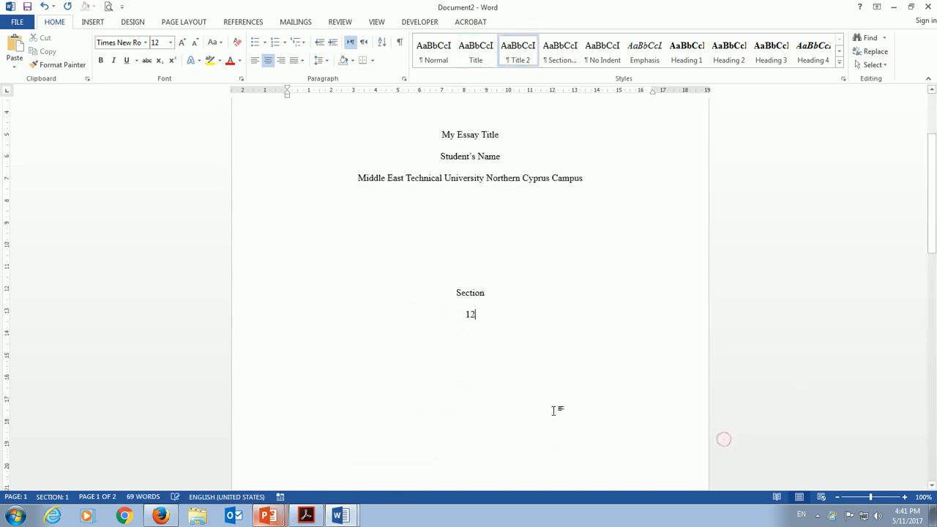
{"action": "scroll", "coordinate": [574, 411], "scroll_direction": "down", "scroll_amount": 3}
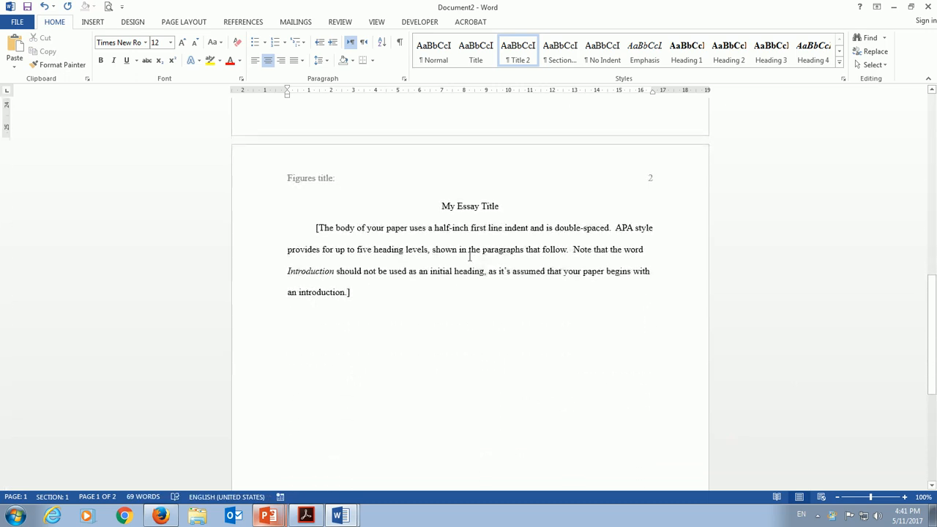
{"action": "left_click", "coordinate": [518, 254]}
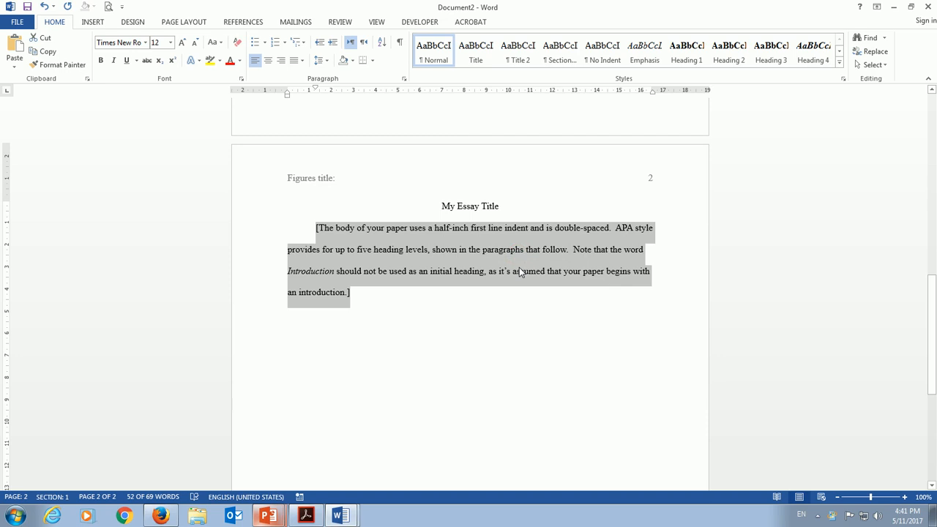
{"action": "type", "text": "There are "}
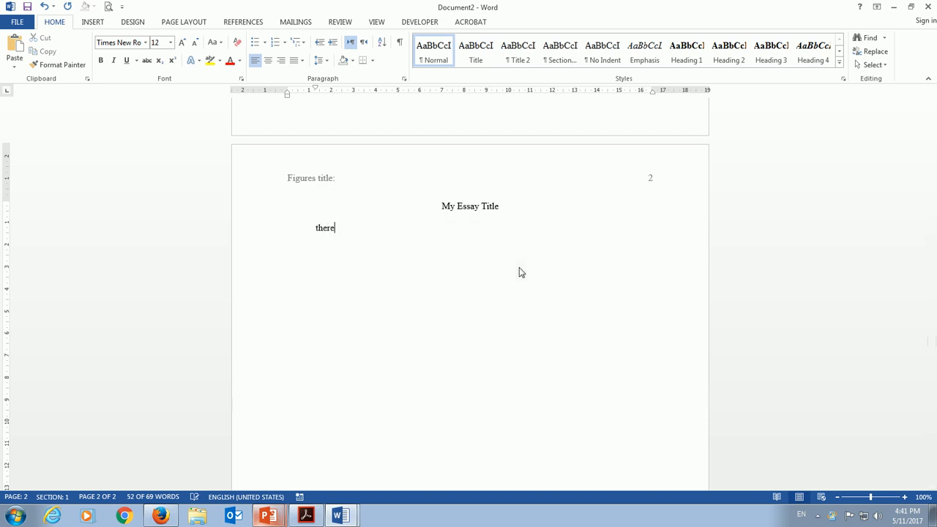
{"action": "type", "text": "a lot of factors involved in "}
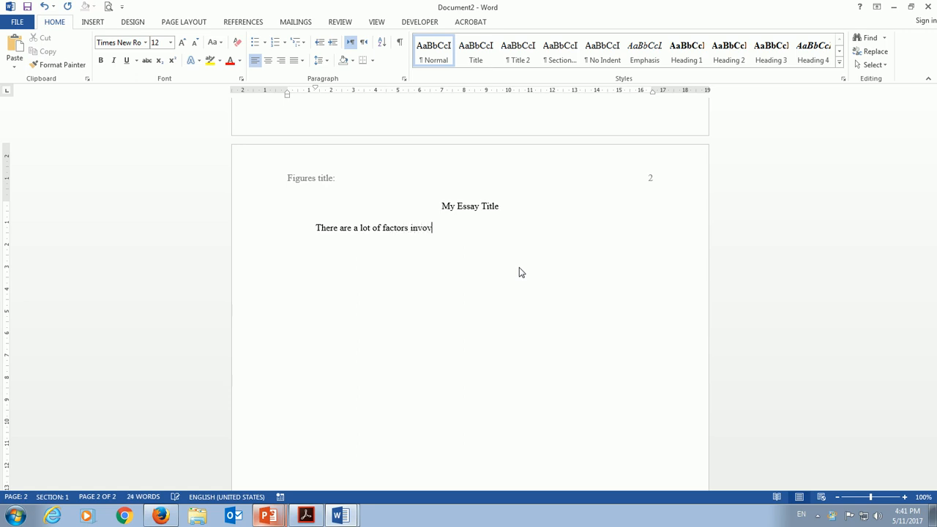
{"action": "type", "text": "choosi"}
{"action": "key", "text": "BackSpace"}
{"action": "key", "text": "BackSpace"}
{"action": "type", "text": "osing a"}
{"action": "key", "text": "BackSpace"}
{"action": "type", "text": "the ri"}
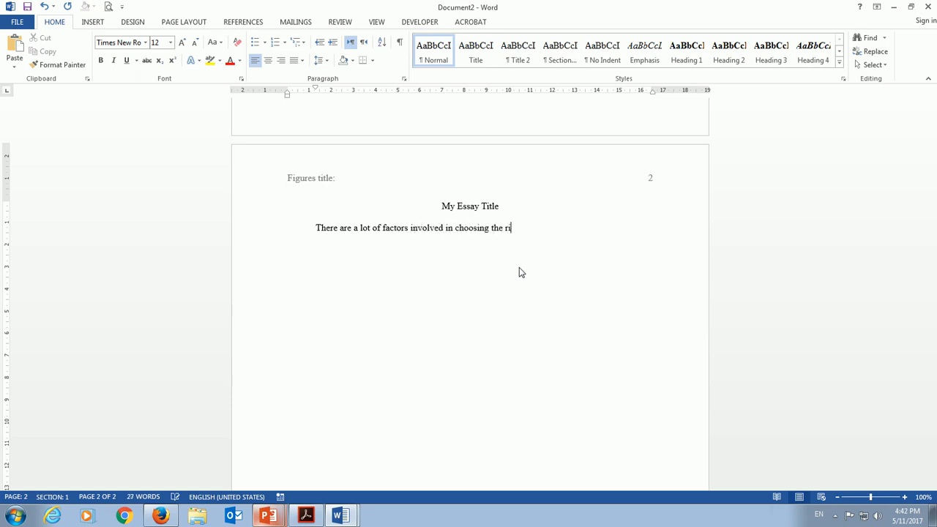
{"action": "type", "text": "ght country to continue"}
{"action": "key", "text": "BackSpace"}
{"action": "key", "text": "BackSpace"}
{"action": "type", "text": "ue your e"}
{"action": "type", "text": "ducation."}
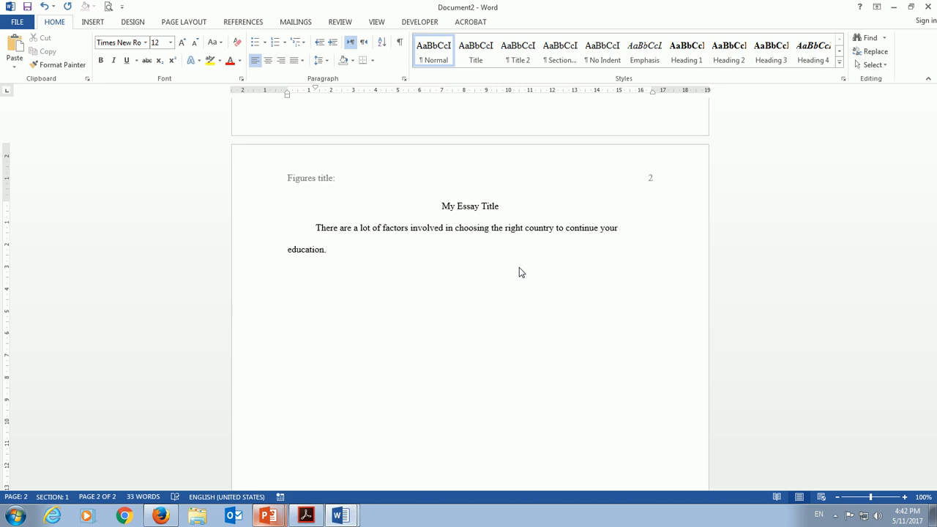
{"action": "type", "text": "And this is my the"}
{"action": "type", "text": "sis statement,"}
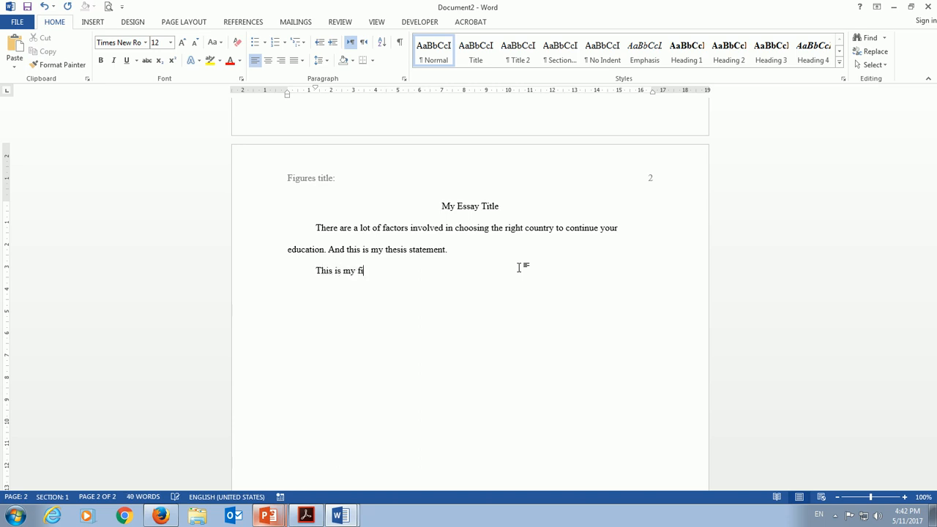
- Add a second paragraph reading "This is my first body paragraph, and this contains my first main idea, so it is my first topic sentence."
{"action": "type", "text": "ody paragraph, and this contains my first main id"}
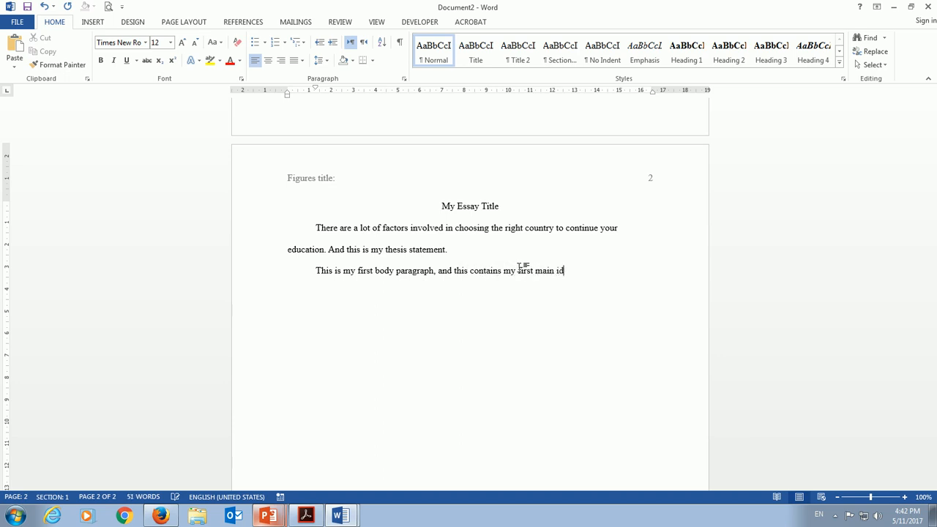
{"action": "type", "text": "ea, so it is my first topic sentence."}
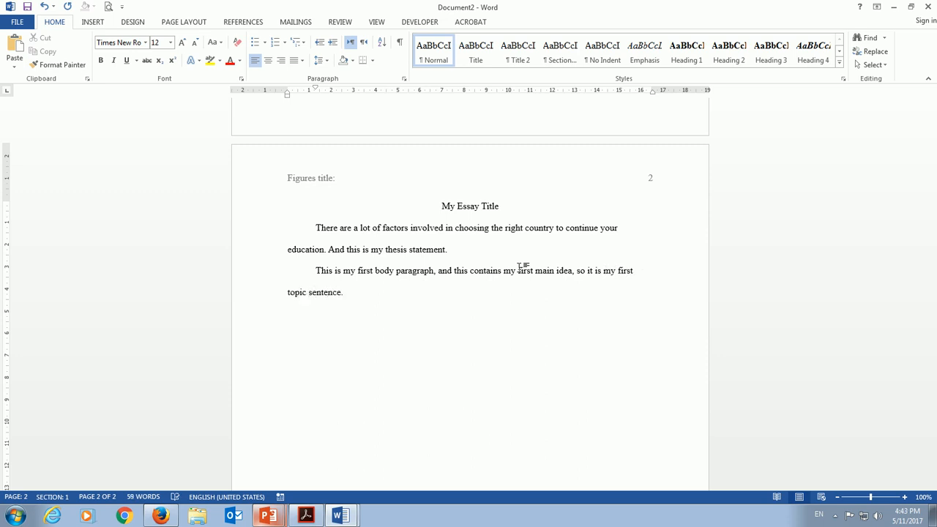
{"action": "left_click", "coordinate": [513, 301]}
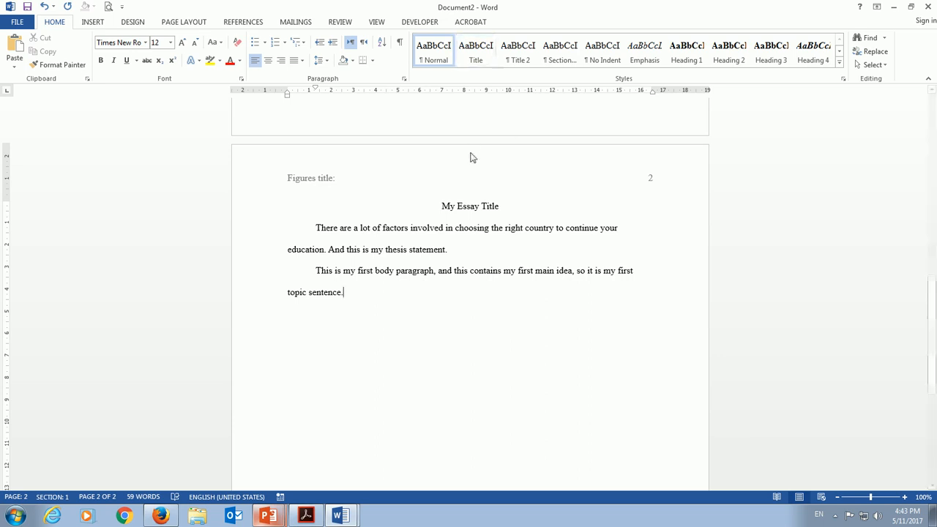
- Try to delete the "Figures title:" text from the page 2 header and return to the body text
{"action": "double_click", "coordinate": [372, 182]}
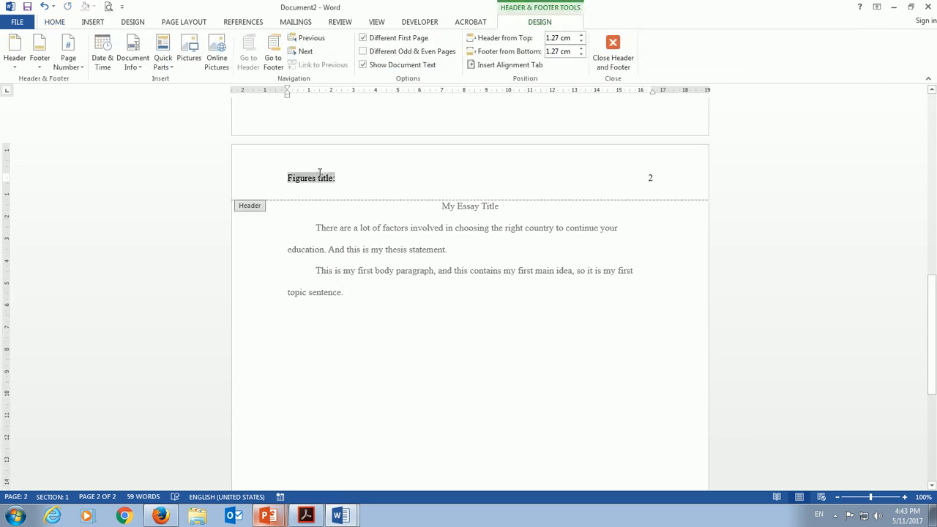
{"action": "key", "text": "Delete"}
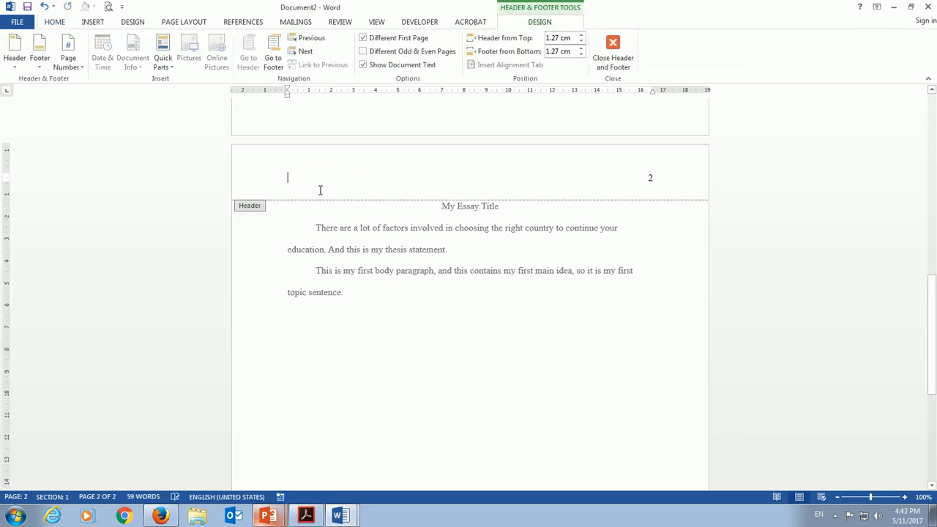
{"action": "left_click", "coordinate": [445, 274]}
{"action": "double_click", "coordinate": [483, 314]}
{"action": "scroll", "coordinate": [520, 266], "scroll_direction": "up", "scroll_amount": 10}
{"action": "scroll", "coordinate": [525, 265], "scroll_direction": "down", "scroll_amount": 13}
{"action": "scroll", "coordinate": [525, 265], "scroll_direction": "up", "scroll_amount": 10}
{"action": "scroll", "coordinate": [559, 228], "scroll_direction": "down", "scroll_amount": 8}
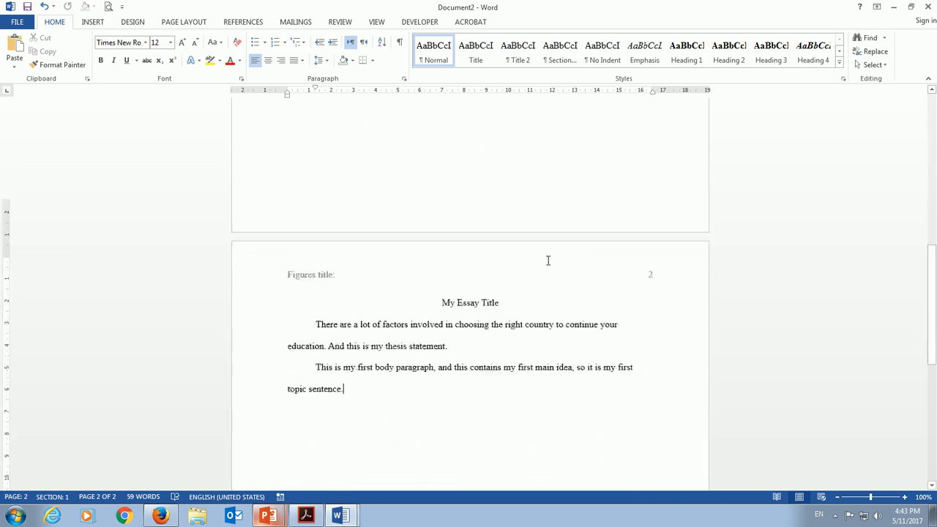
{"action": "scroll", "coordinate": [512, 282], "scroll_direction": "down", "scroll_amount": 5}
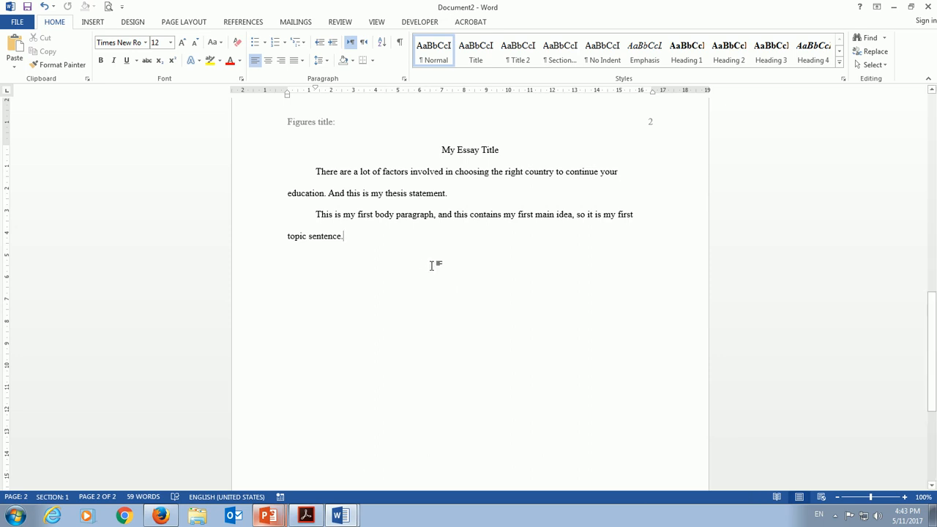
- Bring up Books.pdf in Acrobat side by side with the essay document and review its book, book section and journal article details
{"action": "left_click", "coordinate": [306, 519]}
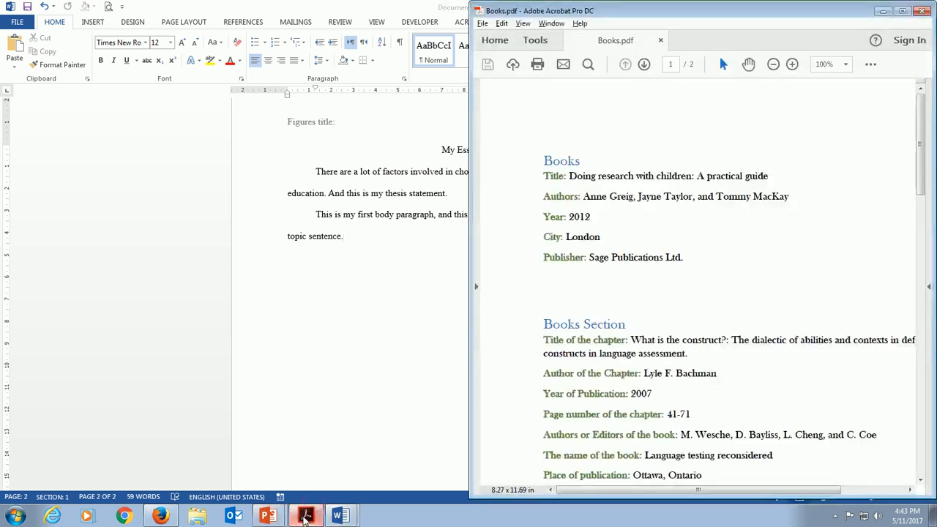
{"action": "left_click", "coordinate": [279, 408]}
{"action": "key", "text": "super+Left"}
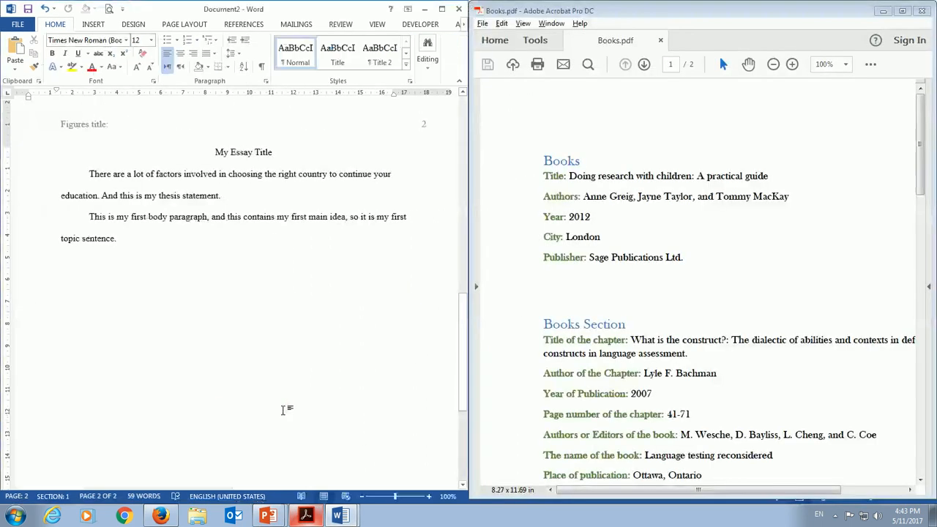
{"action": "left_click", "coordinate": [768, 283]}
{"action": "scroll", "coordinate": [701, 326], "scroll_direction": "down", "scroll_amount": 15}
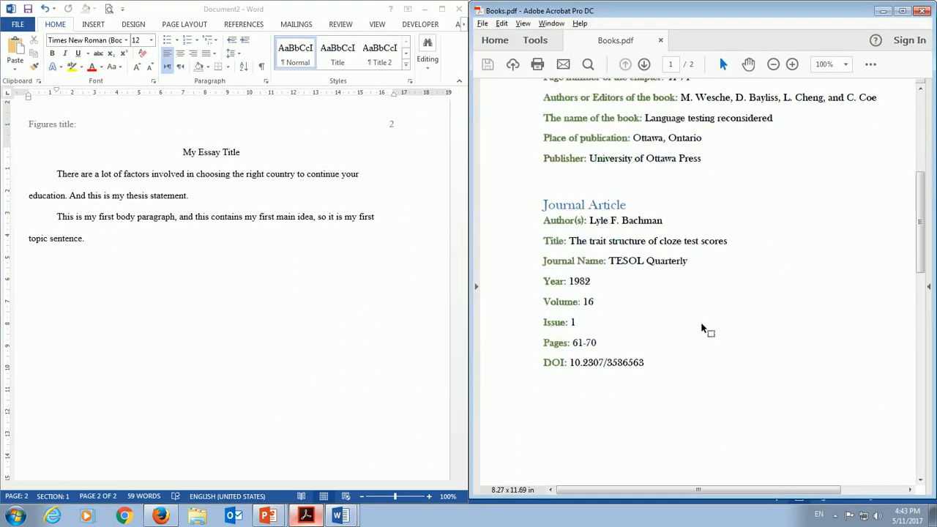
{"action": "scroll", "coordinate": [703, 356], "scroll_direction": "up", "scroll_amount": 8}
{"action": "scroll", "coordinate": [699, 362], "scroll_direction": "up", "scroll_amount": 10}
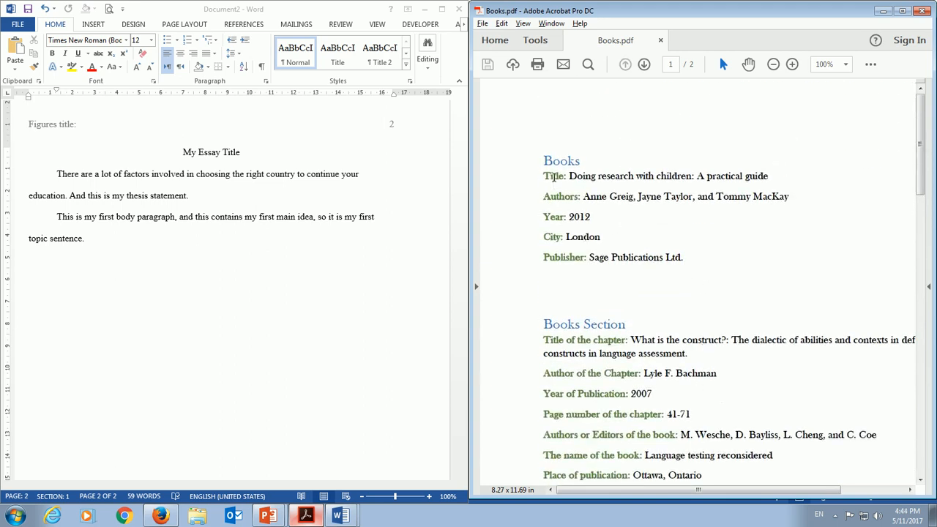
- Delete every source from the Master List in the essay document's Source Manager
{"action": "left_click", "coordinate": [384, 243]}
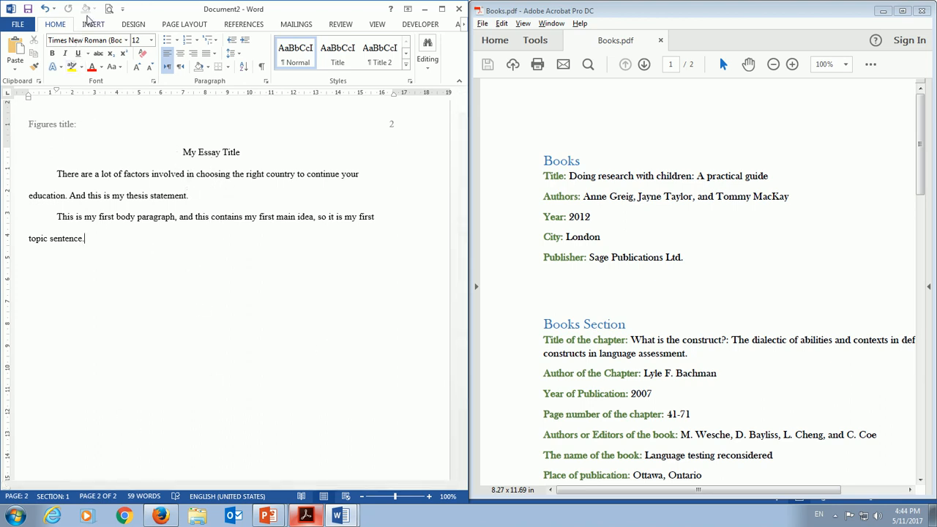
{"action": "left_click", "coordinate": [239, 25]}
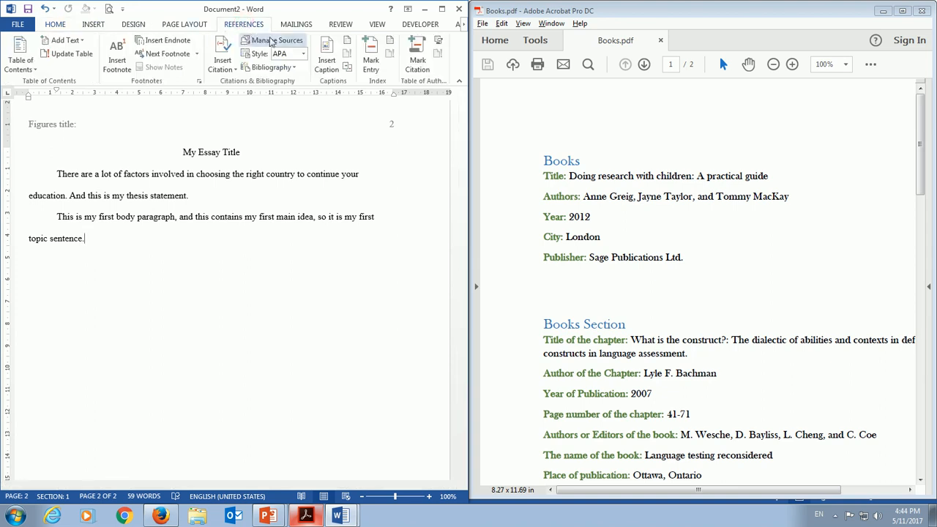
{"action": "left_click", "coordinate": [271, 42]}
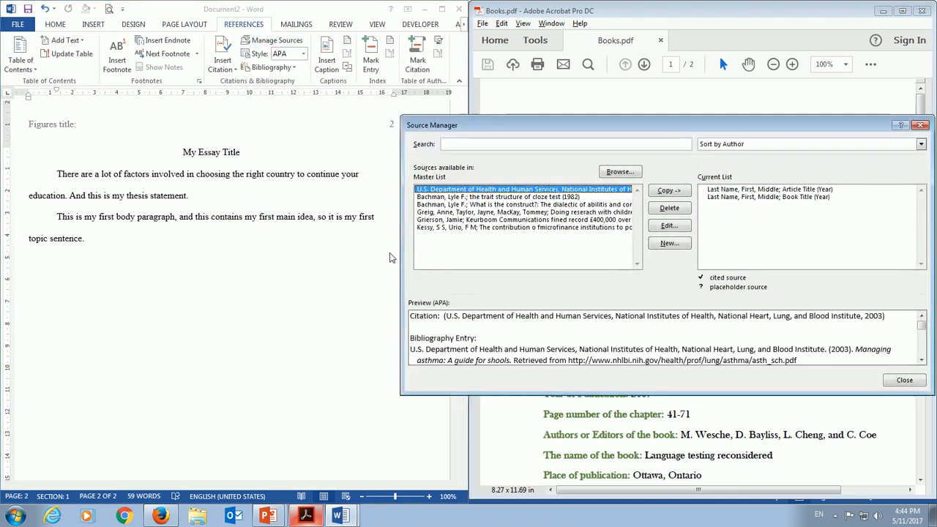
{"action": "left_click", "coordinate": [671, 209]}
{"action": "left_click", "coordinate": [671, 209]}
{"action": "left_click", "coordinate": [671, 208]}
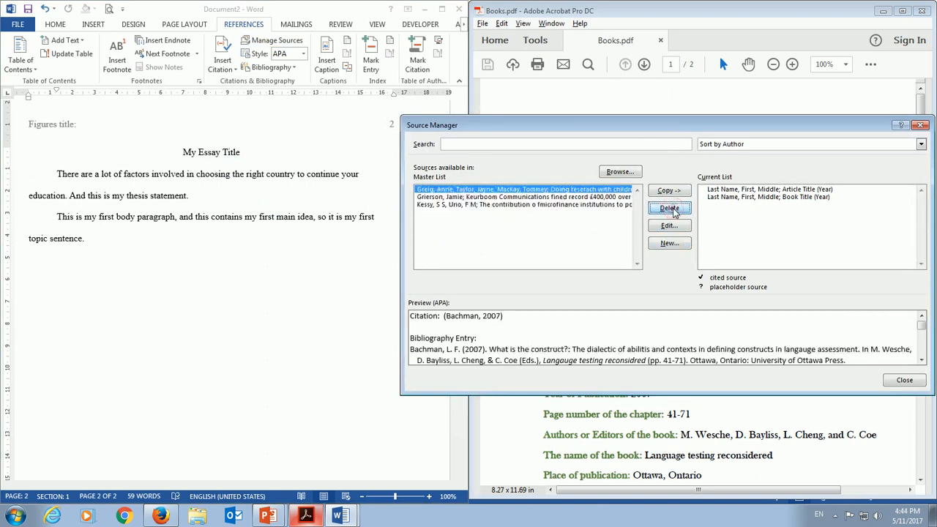
{"action": "left_click", "coordinate": [671, 209]}
{"action": "left_click", "coordinate": [671, 209]}
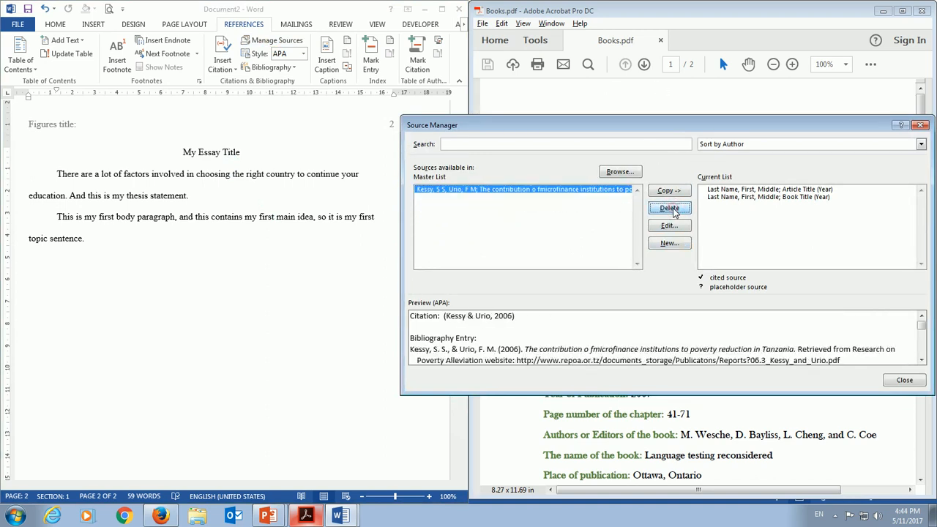
{"action": "left_click", "coordinate": [671, 209]}
- Delete the placeholder book and article sources from the Current List in the Source Manager
{"action": "left_click", "coordinate": [761, 197]}
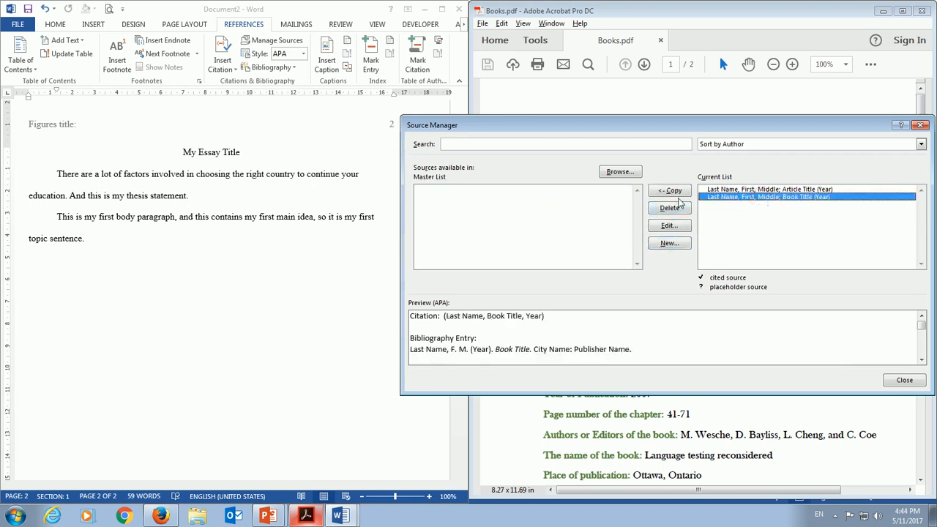
{"action": "left_click", "coordinate": [686, 209]}
{"action": "left_click", "coordinate": [686, 209]}
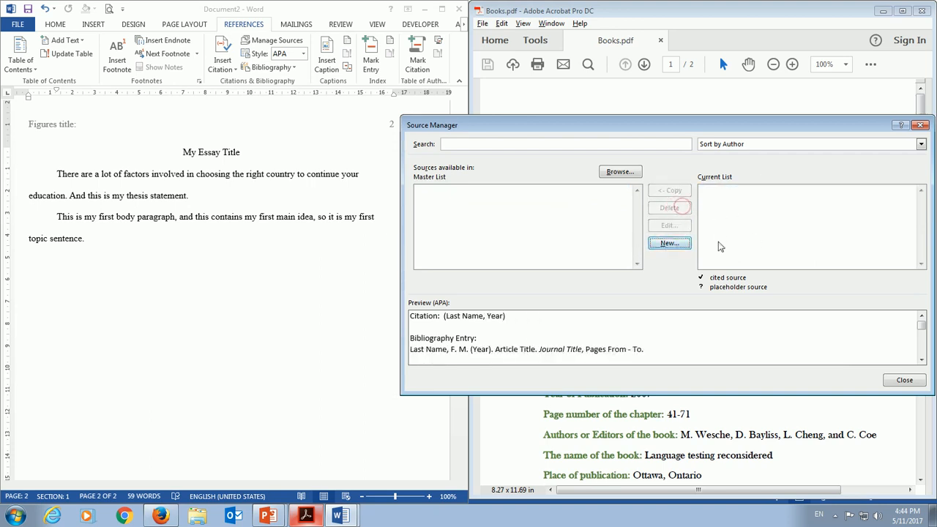
{"action": "left_click", "coordinate": [521, 217]}
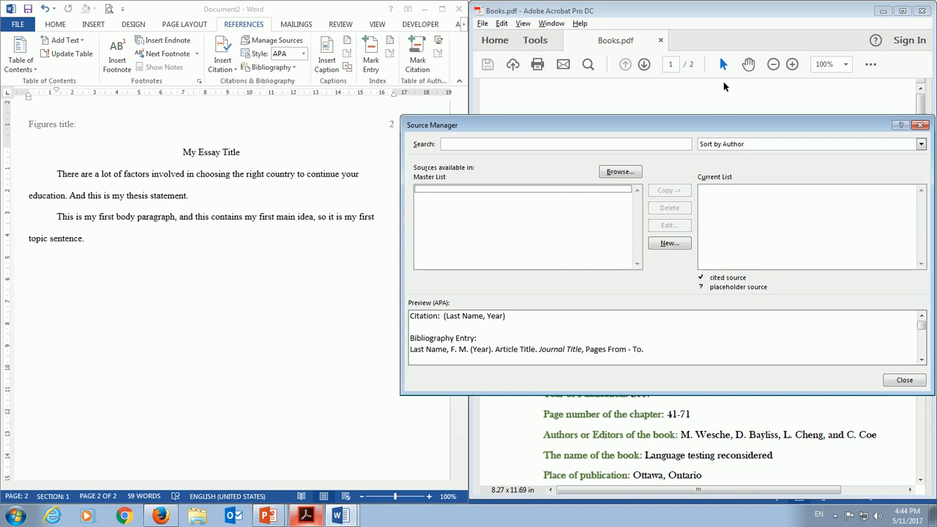
- Start a new source of type Book, keeping the book details in Books.pdf in view
{"action": "left_click_drag", "start_coordinate": [713, 122], "coordinate": [298, 84]}
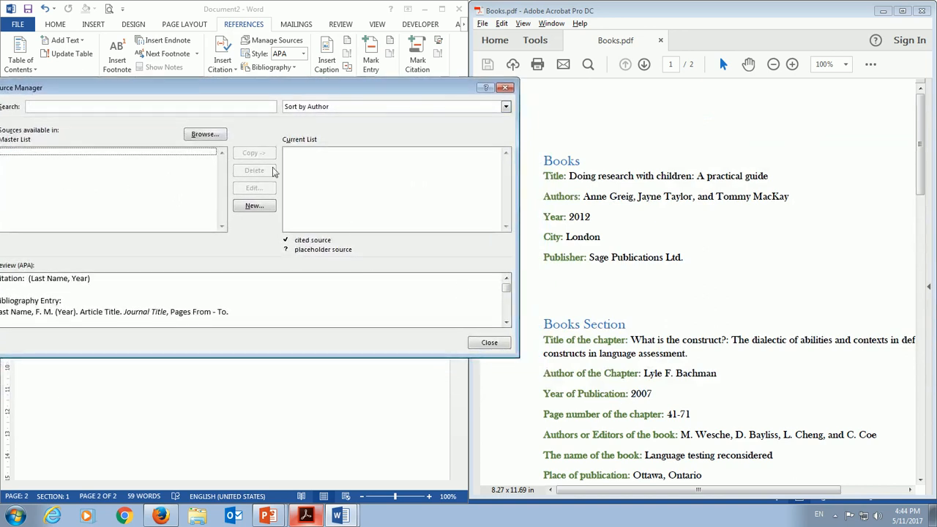
{"action": "left_click", "coordinate": [253, 208]}
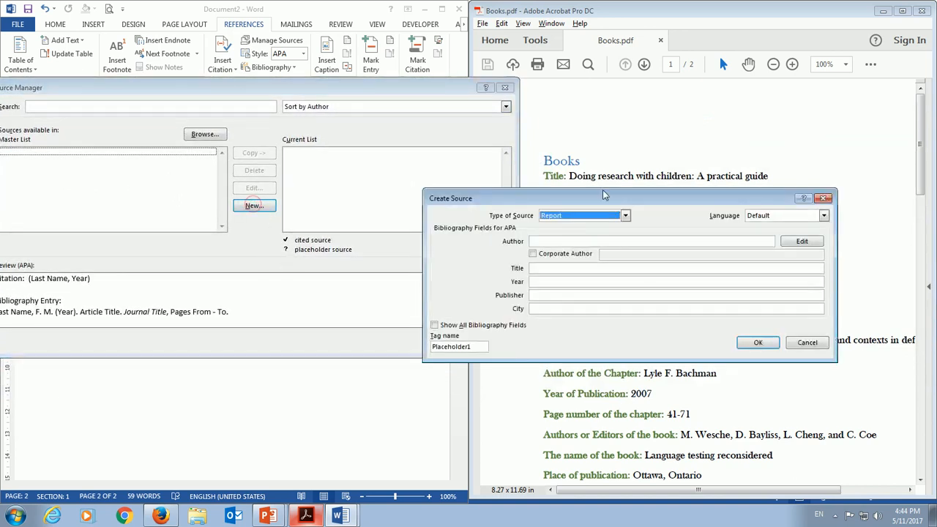
{"action": "left_click_drag", "start_coordinate": [602, 188], "coordinate": [258, 187]}
{"action": "left_click", "coordinate": [276, 199]}
{"action": "scroll", "coordinate": [282, 252], "scroll_direction": "down", "scroll_amount": 3}
{"action": "scroll", "coordinate": [277, 234], "scroll_direction": "up", "scroll_amount": 4}
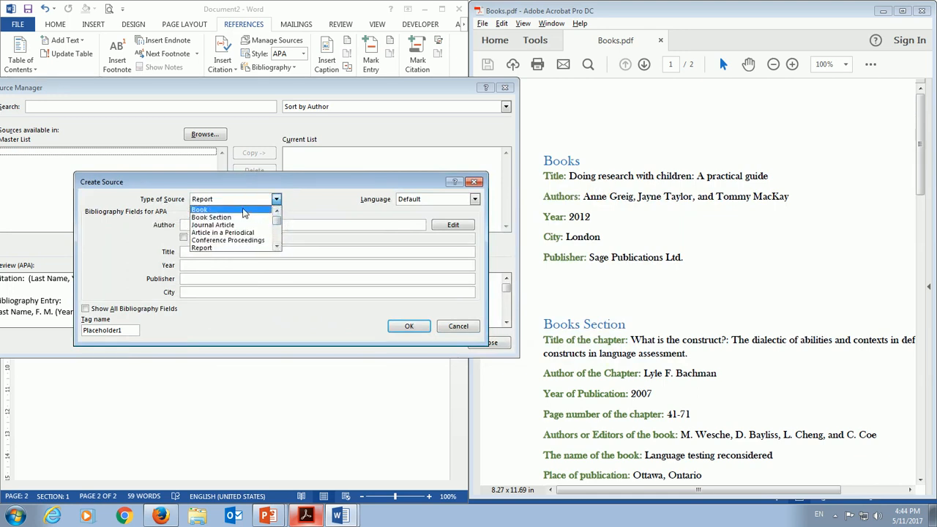
{"action": "left_click", "coordinate": [241, 210]}
- Add the book's first author from Books.pdf to the source's author names as separate last and first names
{"action": "left_click", "coordinate": [248, 224]}
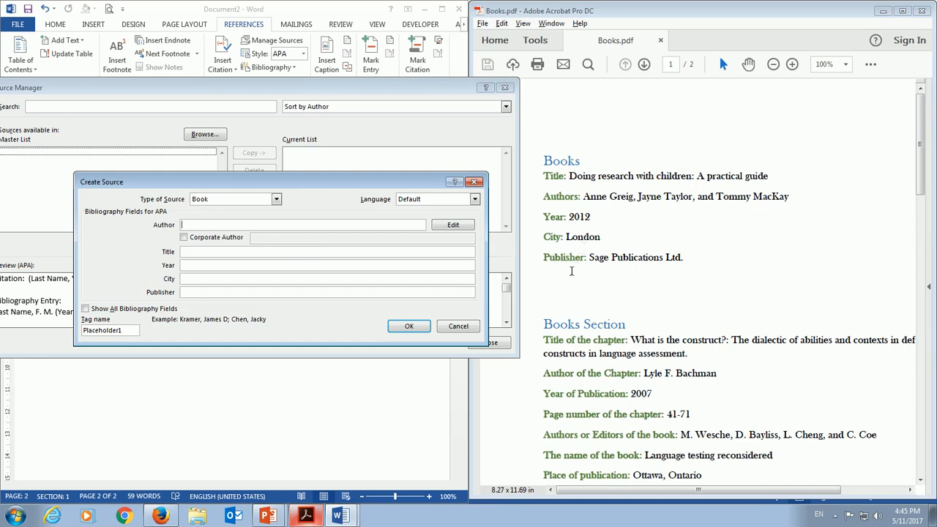
{"action": "left_click", "coordinate": [616, 248]}
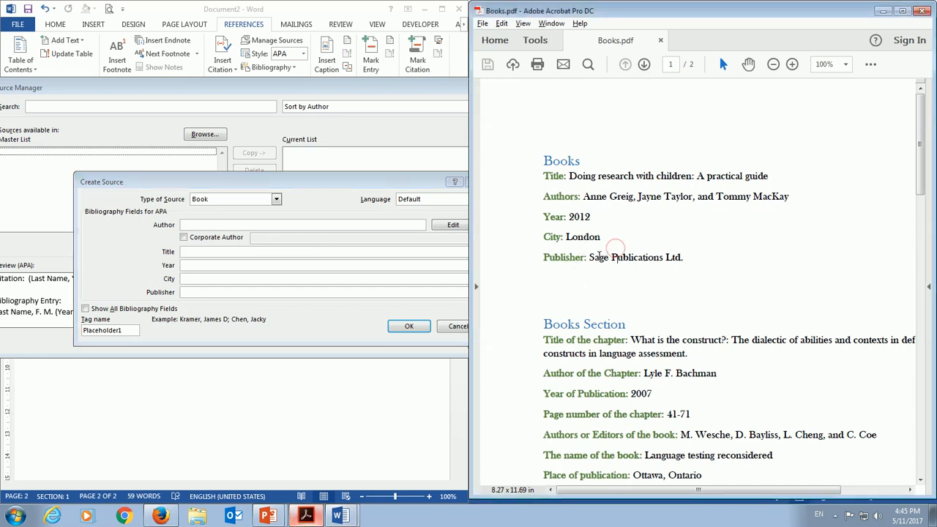
{"action": "left_click_drag", "start_coordinate": [585, 196], "coordinate": [789, 196]}
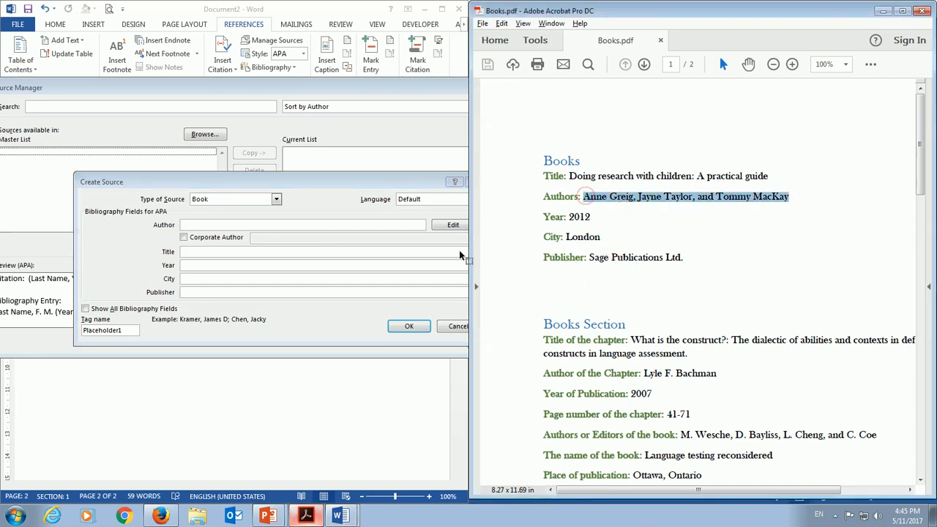
{"action": "left_click", "coordinate": [233, 226]}
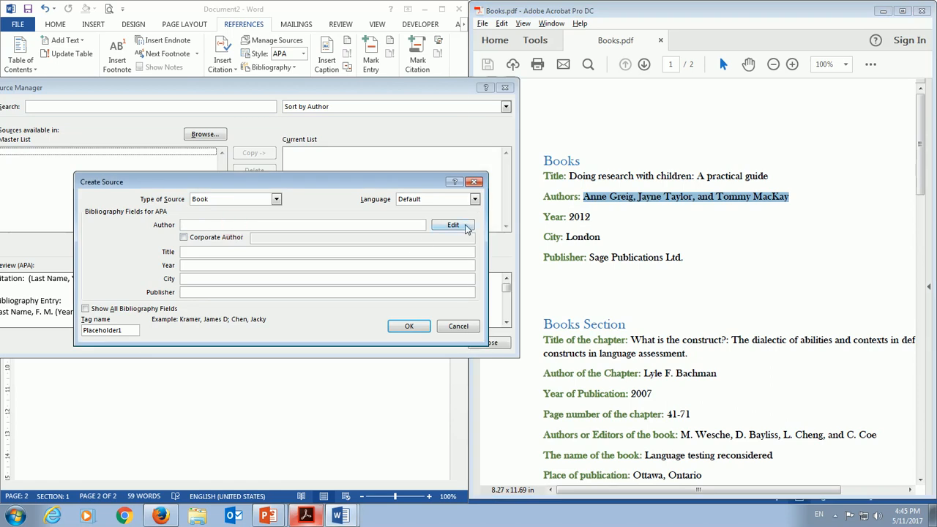
{"action": "left_click", "coordinate": [454, 225]}
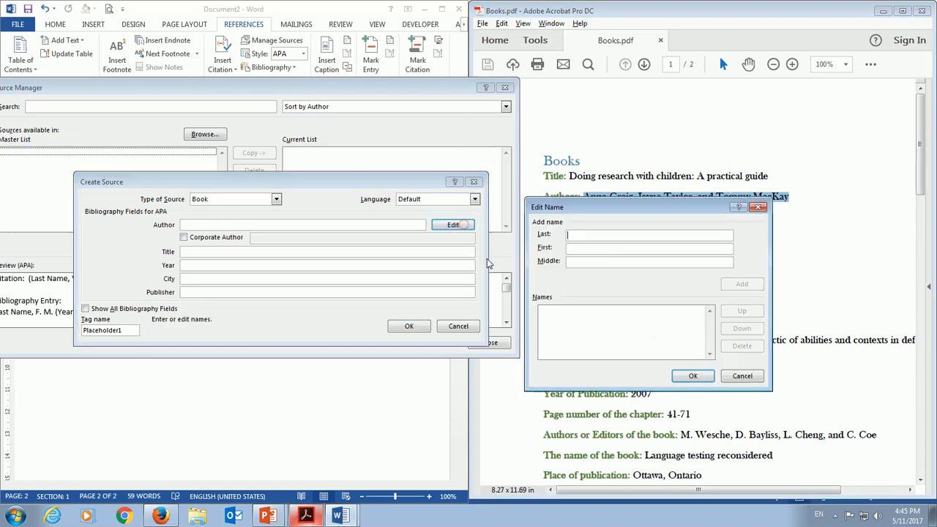
{"action": "left_click_drag", "start_coordinate": [589, 203], "coordinate": [240, 194]}
{"action": "left_click", "coordinate": [239, 223]}
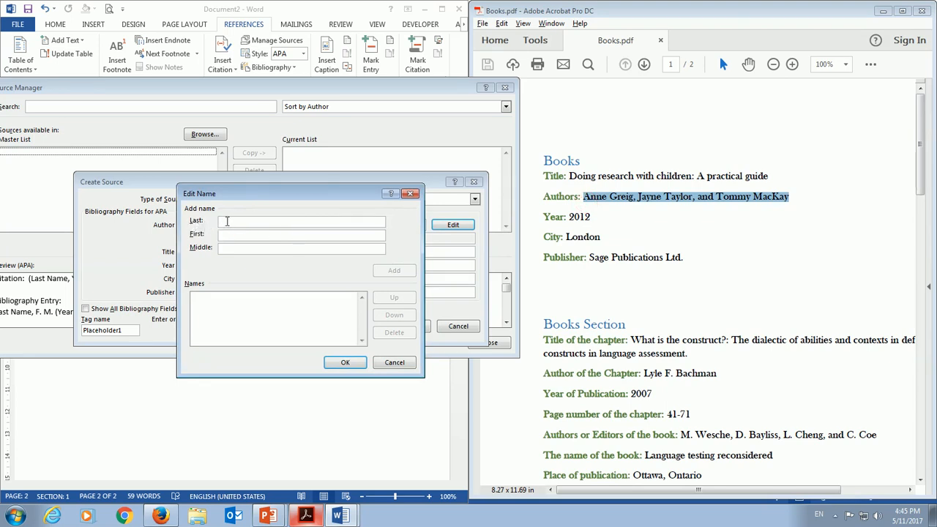
{"action": "left_click", "coordinate": [232, 221]}
{"action": "type", "text": "Gerig"}
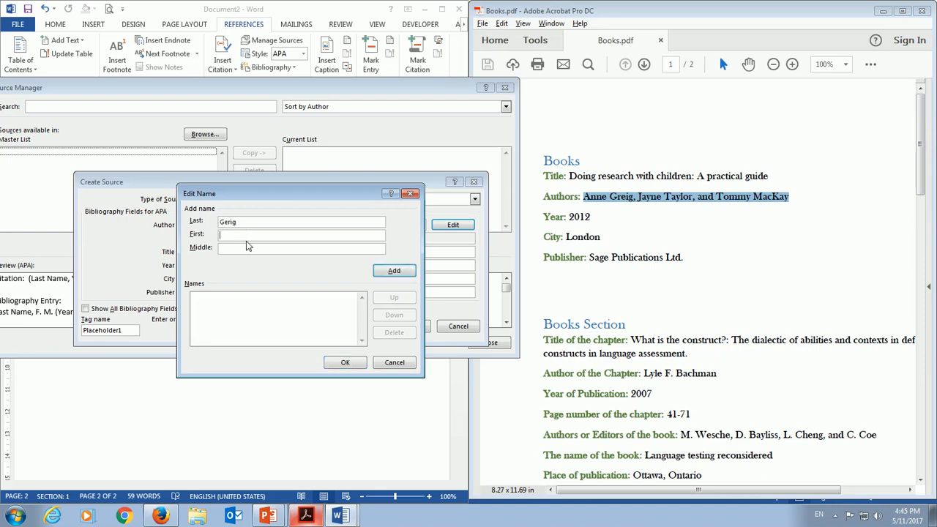
{"action": "key", "text": "Return"}
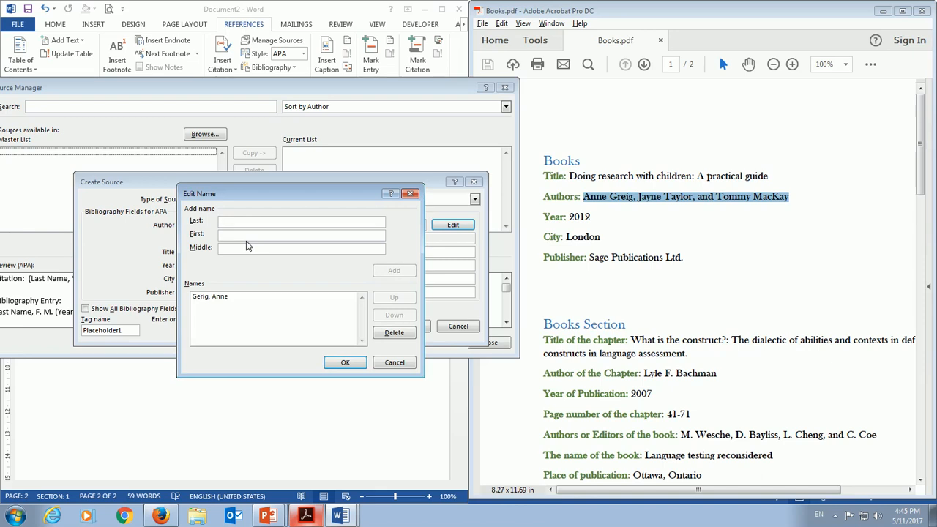
{"action": "type", "text": "Tayne Ta"}
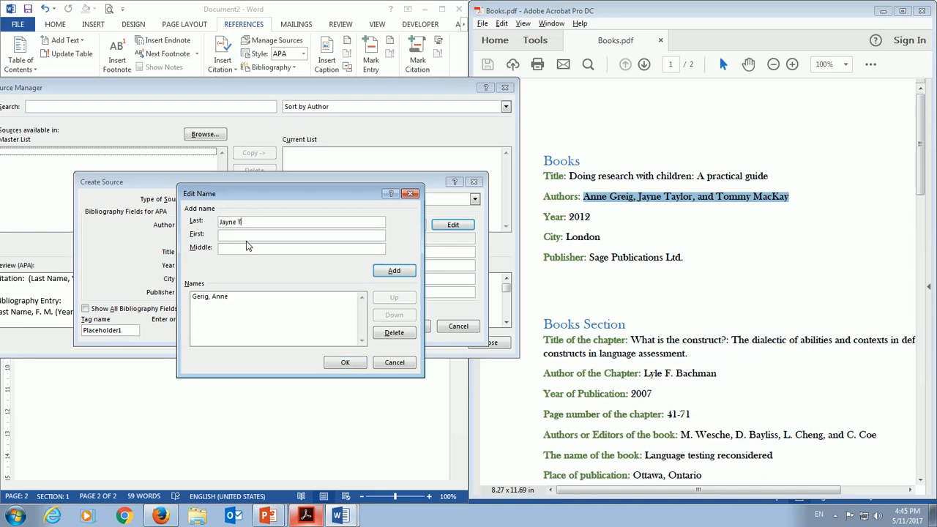
{"action": "key", "text": "BackSpace"}
{"action": "key", "text": "BackSpace"}
{"action": "key", "text": "BackSpace"}
{"action": "key", "text": "BackSpace"}
{"action": "key", "text": "BackSpace"}
{"action": "key", "text": "BackSpace"}
{"action": "key", "text": "BackSpace"}
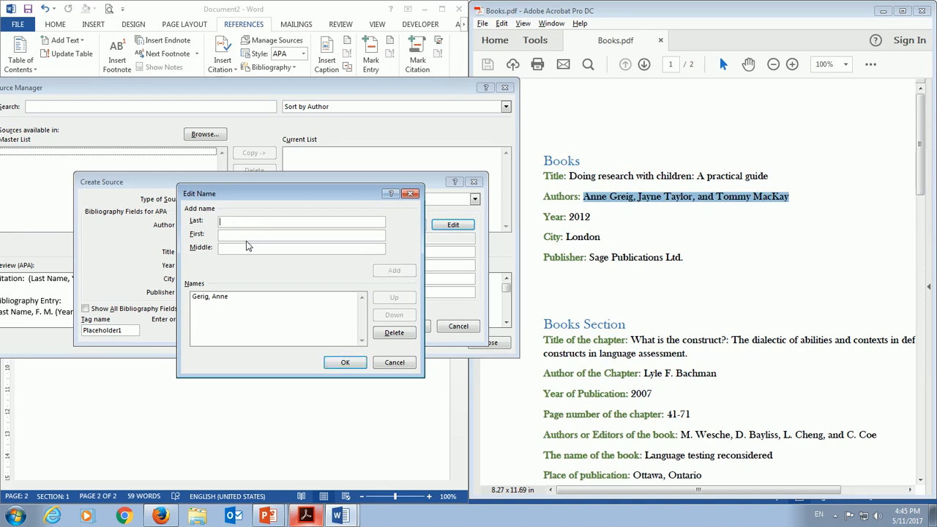
- Add the book's second author to the names list with the last and first name entered separately
{"action": "type", "text": "Taylor"}
{"action": "key", "text": "Tab"}
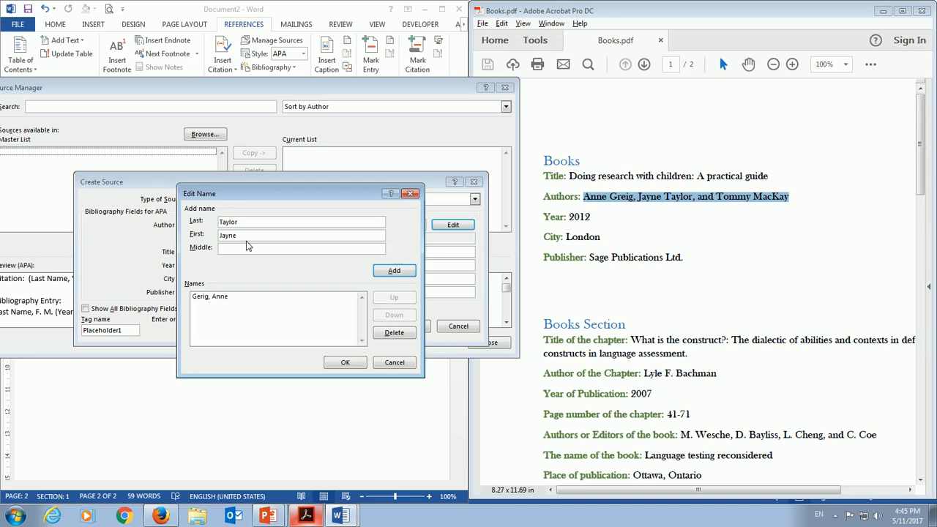
{"action": "key", "text": "Return"}
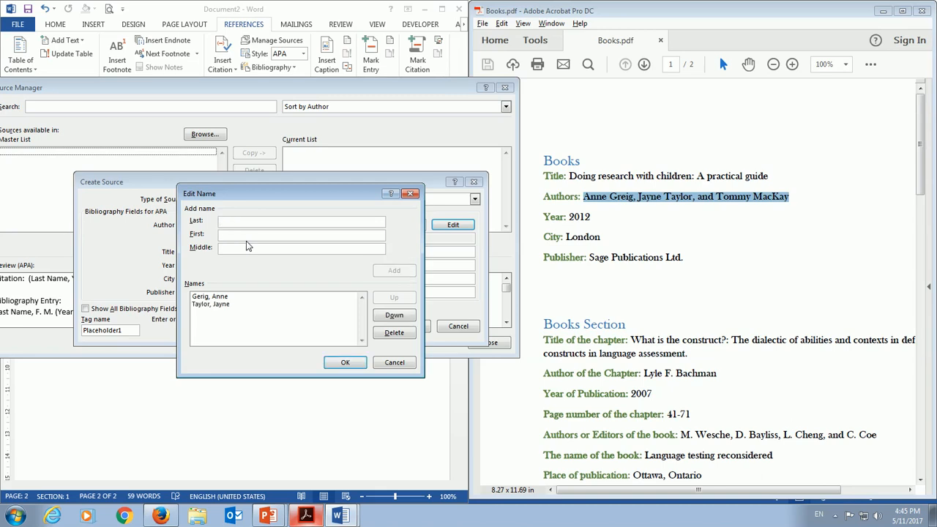
- Add the book's third author to the names list and apply the author names to the source
{"action": "type", "text": "MacKa"}
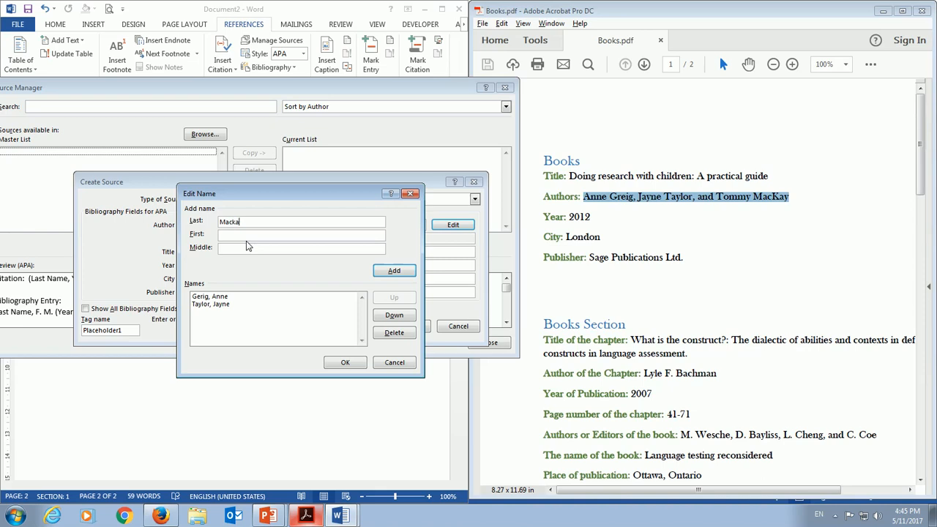
{"action": "type", "text": "Tommy"}
{"action": "key", "text": "Return"}
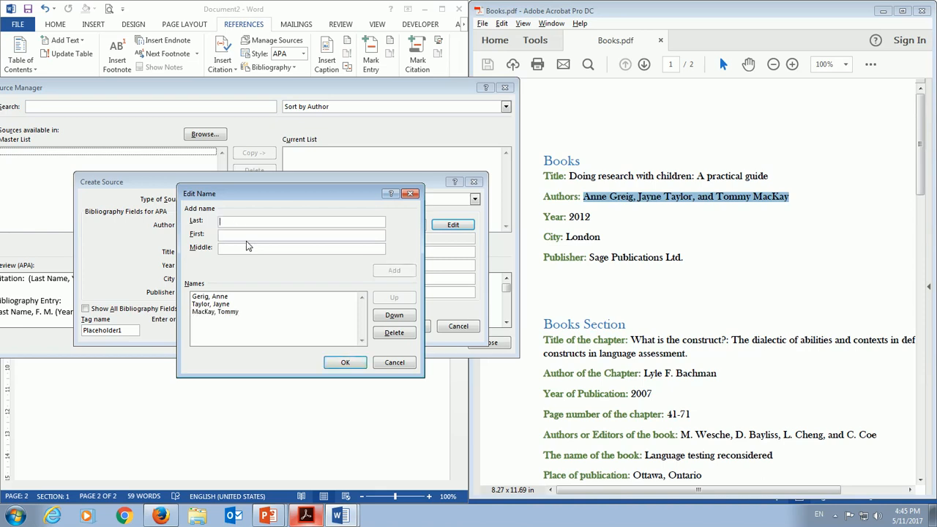
{"action": "left_click", "coordinate": [344, 362]}
- Copy the title "Doing research with children: A practical guide" from Books.pdf into the source's Title field
{"action": "left_click", "coordinate": [221, 252]}
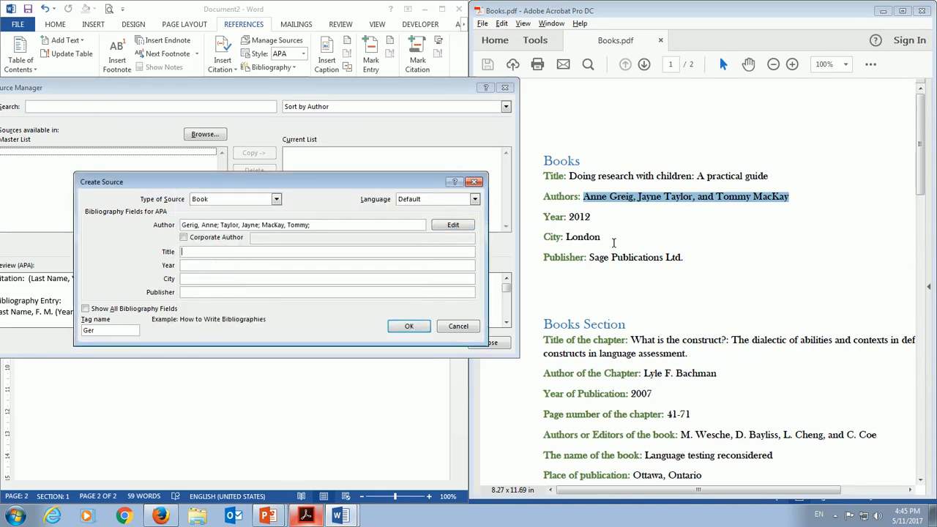
{"action": "left_click_drag", "start_coordinate": [571, 177], "coordinate": [768, 176]}
{"action": "right_click", "coordinate": [725, 180]}
{"action": "left_click", "coordinate": [750, 193]}
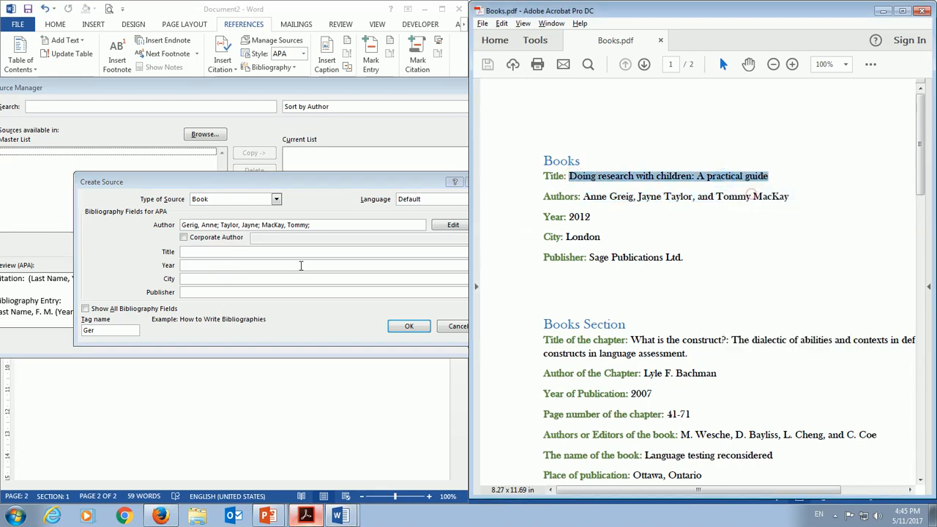
{"action": "left_click", "coordinate": [257, 254]}
{"action": "right_click", "coordinate": [256, 256]}
{"action": "left_click", "coordinate": [286, 291]}
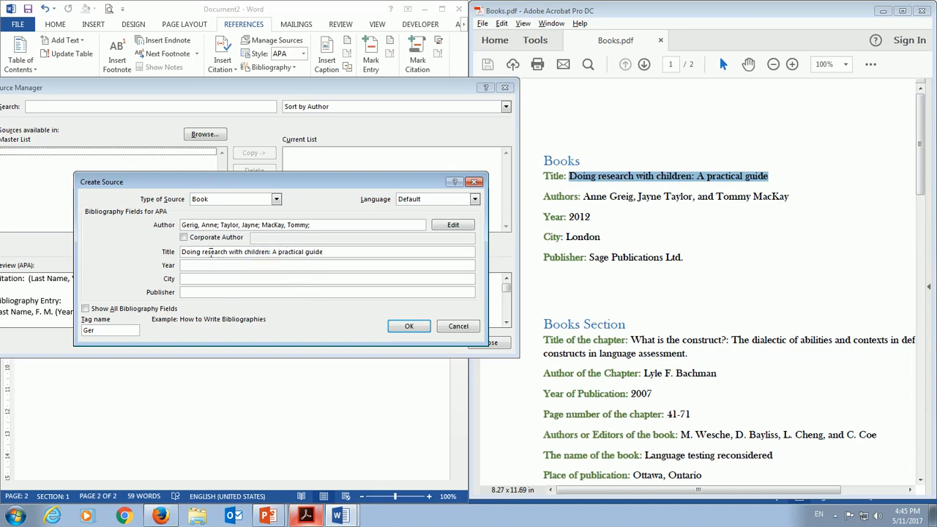
- Examine the capitalization of the title's first word and of the subtitle after the colon in the source's Title field
{"action": "left_click_drag", "start_coordinate": [182, 251], "coordinate": [325, 252]}
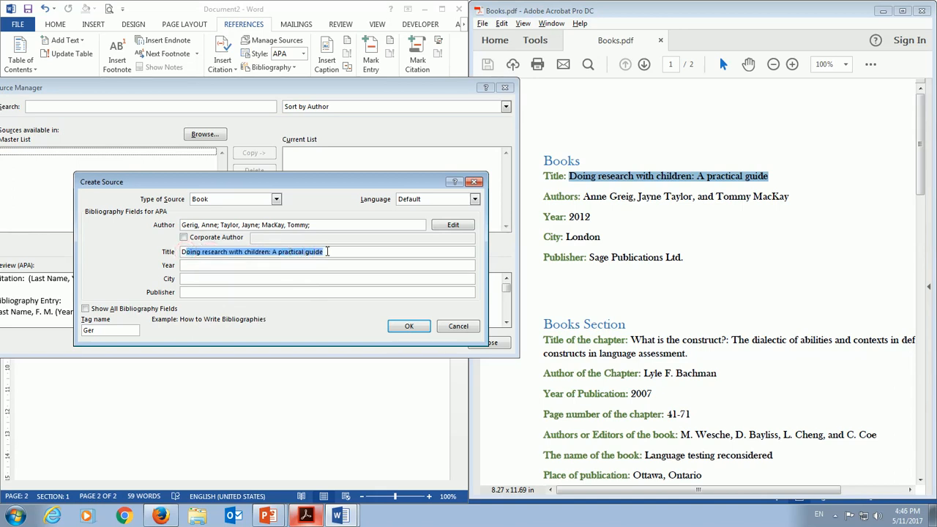
{"action": "left_click", "coordinate": [329, 257]}
{"action": "left_click_drag", "start_coordinate": [182, 252], "coordinate": [187, 252]}
{"action": "left_click", "coordinate": [271, 252]}
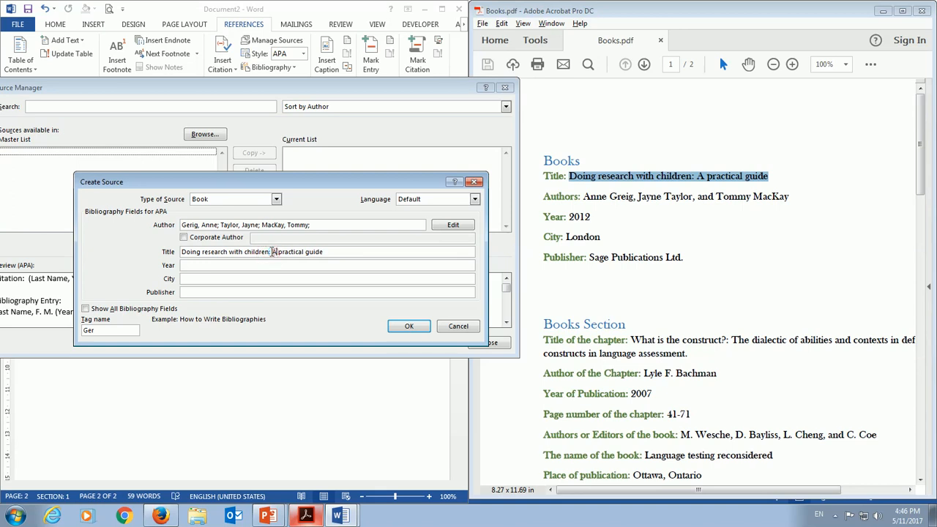
{"action": "left_click_drag", "start_coordinate": [271, 253], "coordinate": [329, 254]}
- Set the book source's year to 2012, city to London and publisher to "Sage Publicatoin Ltd"
{"action": "left_click", "coordinate": [337, 264]}
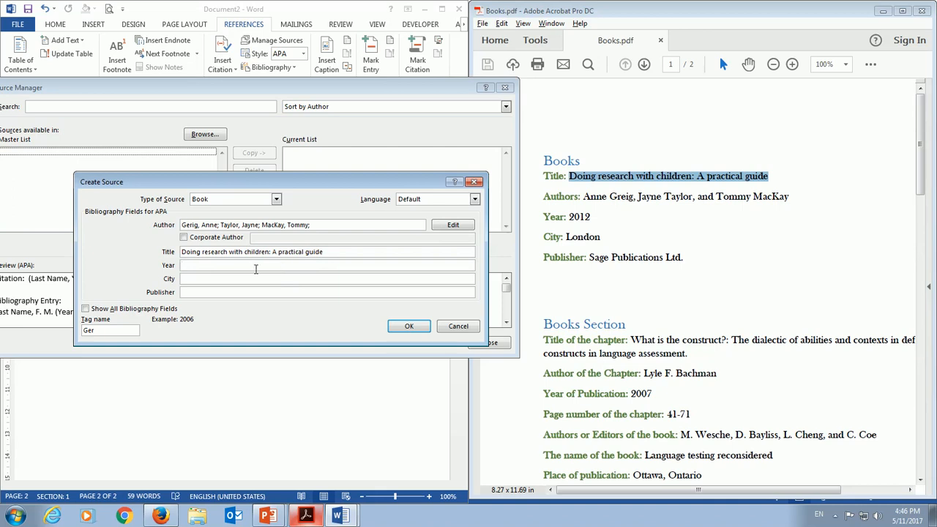
{"action": "left_click", "coordinate": [287, 268]}
{"action": "type", "text": "2012"}
{"action": "left_click", "coordinate": [248, 279]}
{"action": "type", "text": "London"}
{"action": "left_click", "coordinate": [248, 293]}
{"action": "type", "text": "Sage"}
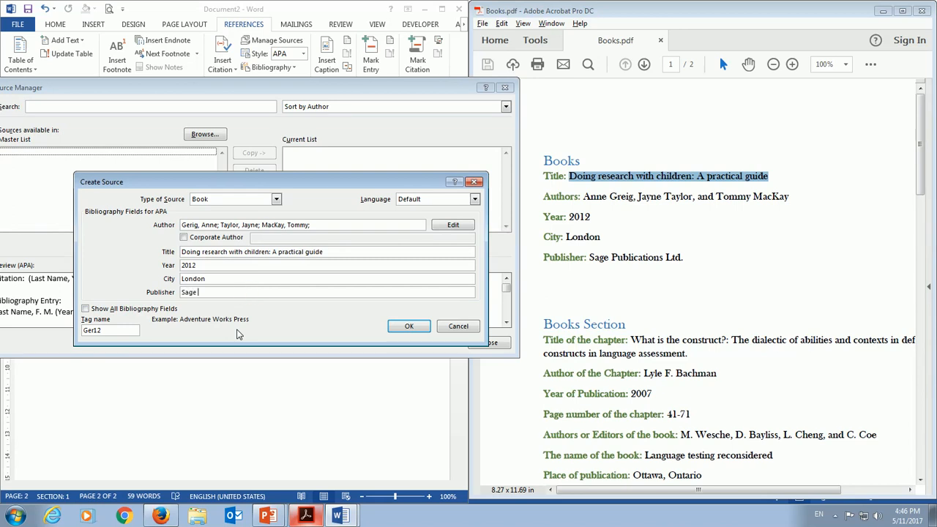
{"action": "type", "text": " Publicatoin Ltd"}
- Show all bibliography fields, enter the first author's surname plus "et al." as the short title, and save the book source
{"action": "left_click", "coordinate": [94, 310]}
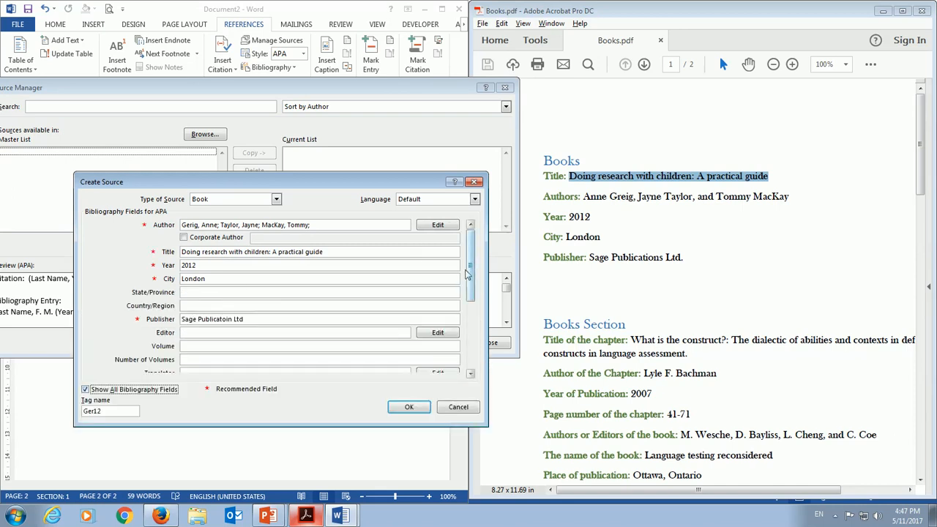
{"action": "left_click_drag", "start_coordinate": [476, 276], "coordinate": [410, 345]}
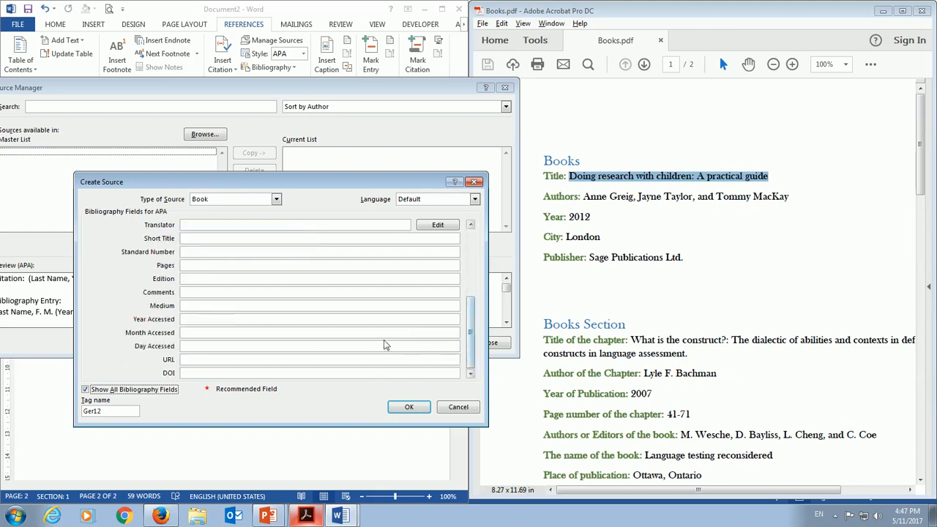
{"action": "left_click", "coordinate": [310, 240]}
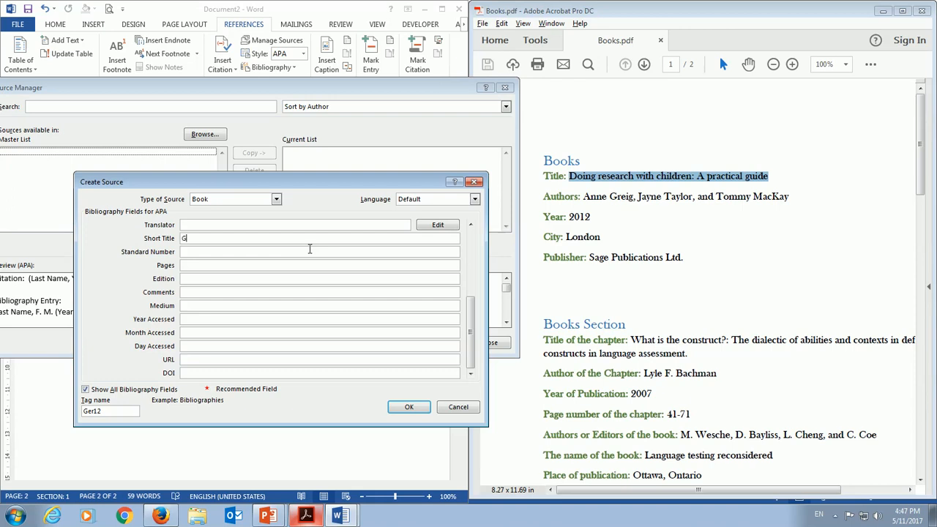
{"action": "type", "text": "ig et al."}
{"action": "left_click", "coordinate": [410, 408]}
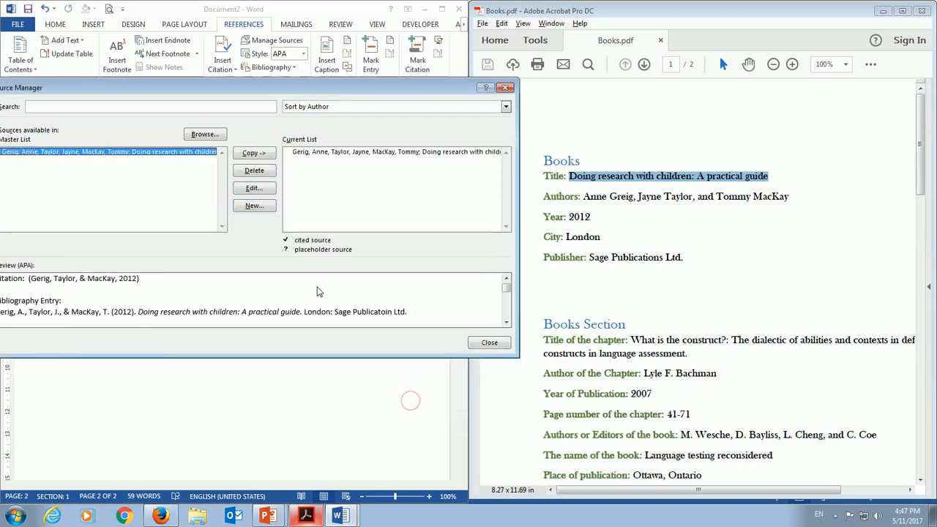
- Close the Source Manager and return to the essay, keeping the sources sorted by author
{"action": "left_click", "coordinate": [408, 107]}
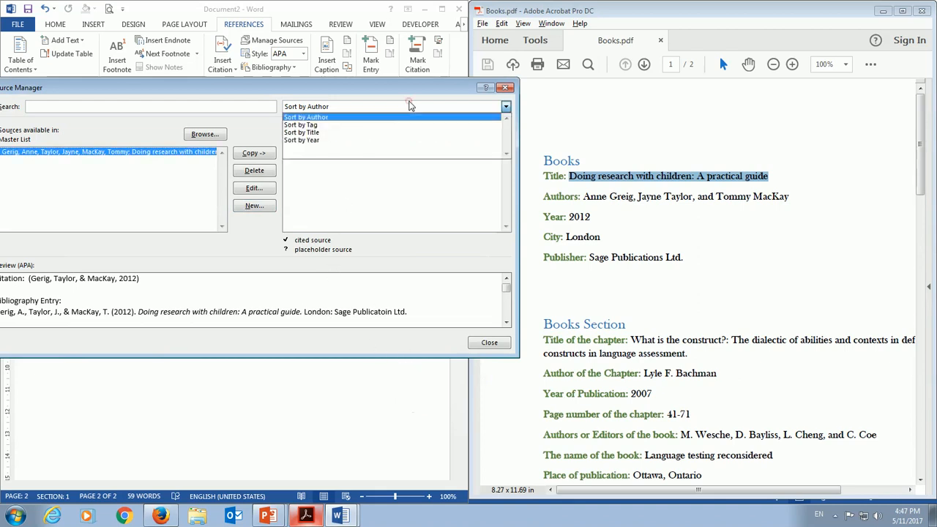
{"action": "left_click", "coordinate": [401, 92]}
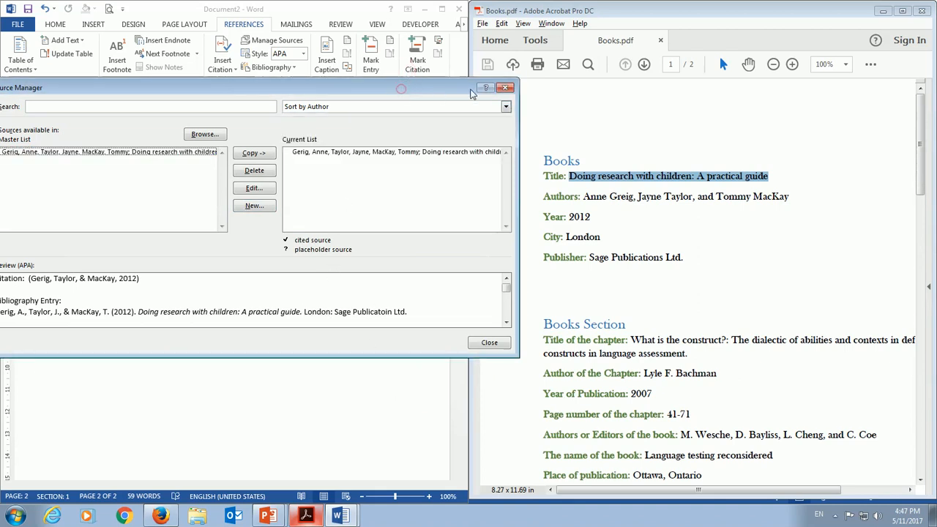
{"action": "left_click_drag", "start_coordinate": [425, 91], "coordinate": [528, 93]}
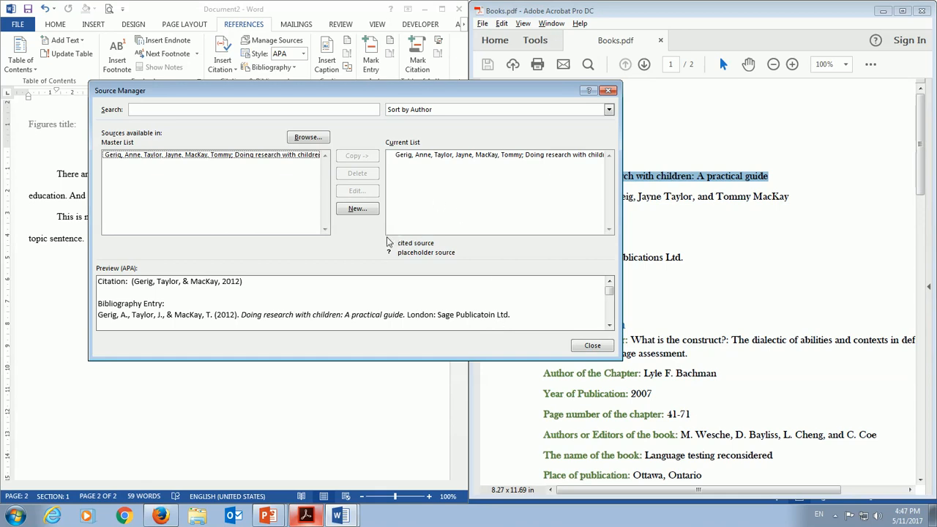
{"action": "left_click", "coordinate": [592, 345]}
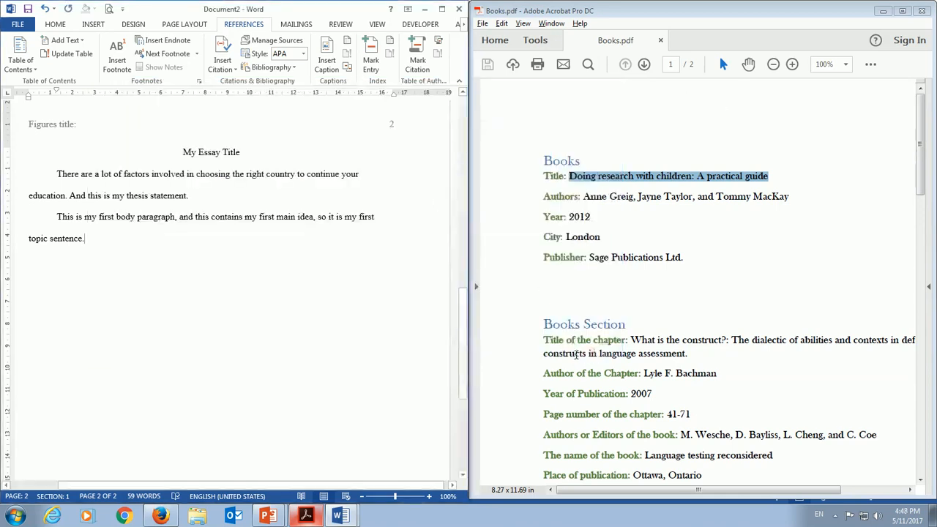
- Add "One of the challenges of doing research about children is picking the right research method" after the thesis statement in the first paragraph
{"action": "scroll", "coordinate": [197, 308], "scroll_direction": "up", "scroll_amount": 3}
{"action": "scroll", "coordinate": [205, 309], "scroll_direction": "down", "scroll_amount": 2}
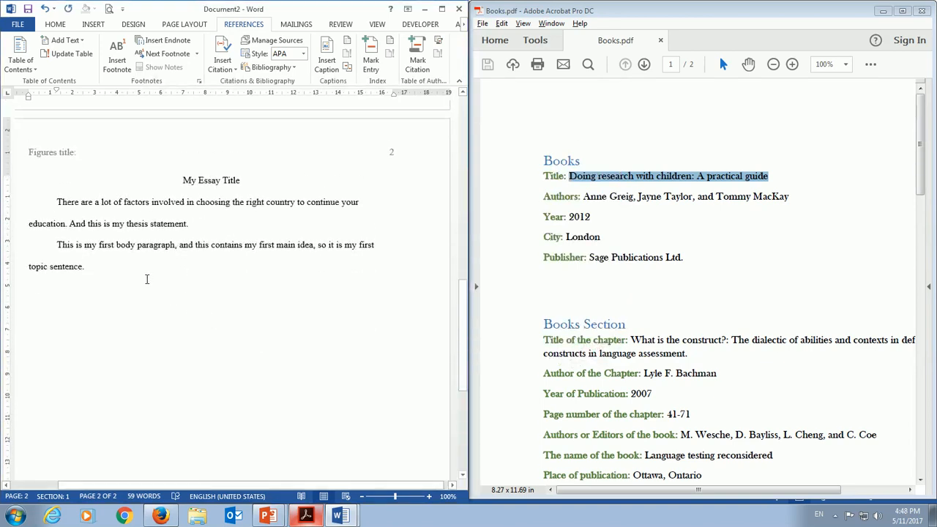
{"action": "left_click", "coordinate": [192, 224]}
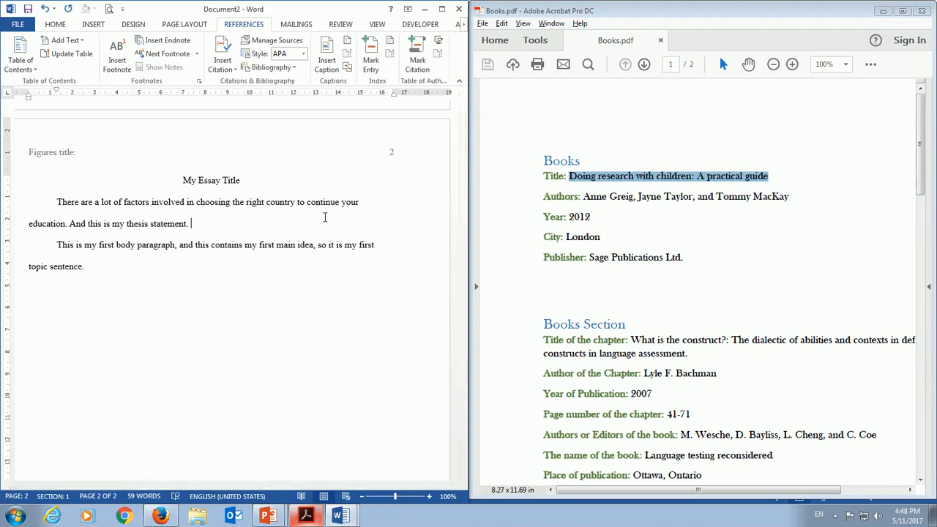
{"action": "type", "text": "One of the challenges of toing research about child"}
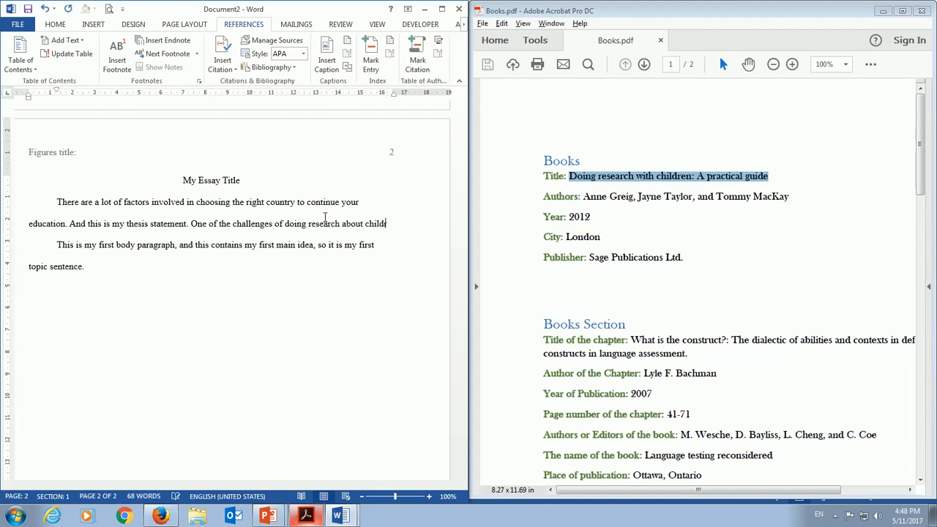
{"action": "type", "text": "ren is picking "}
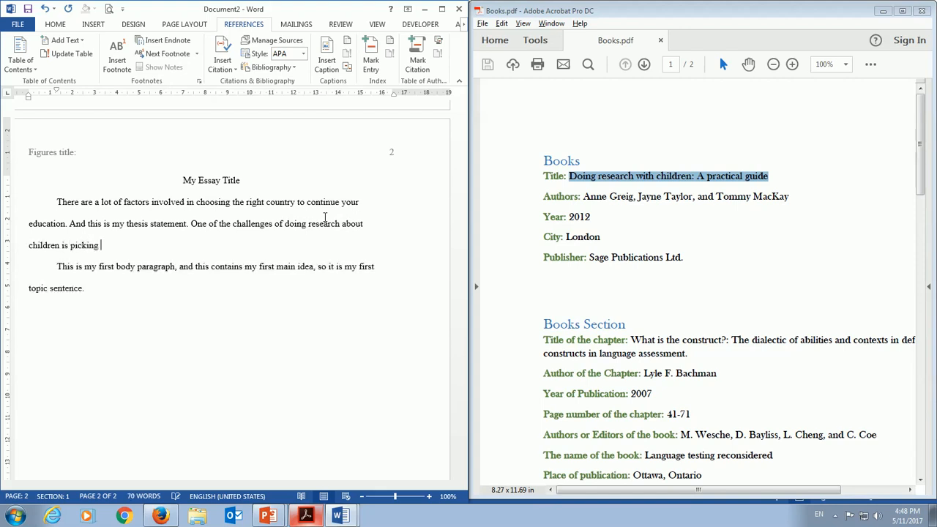
{"action": "type", "text": "the right research emthod"}
{"action": "key", "text": "BackSpace"}
{"action": "key", "text": "BackSpace"}
{"action": "key", "text": "BackSpace"}
{"action": "key", "text": "BackSpace"}
{"action": "key", "text": "BackSpace"}
{"action": "key", "text": "BackSpace"}
{"action": "type", "text": "method"}
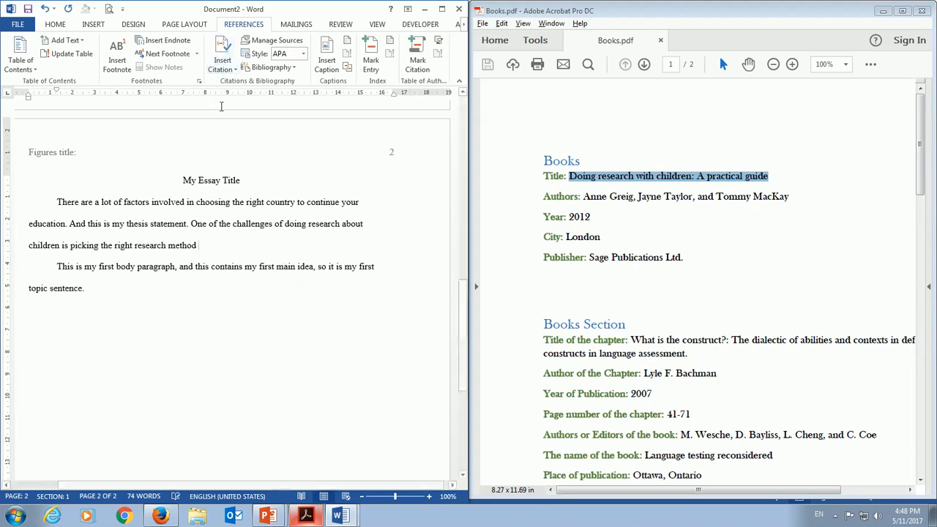
- Cite the book "Doing research with children: A practical guide" after "research method" and end the sentence with a period
{"action": "left_click", "coordinate": [231, 68]}
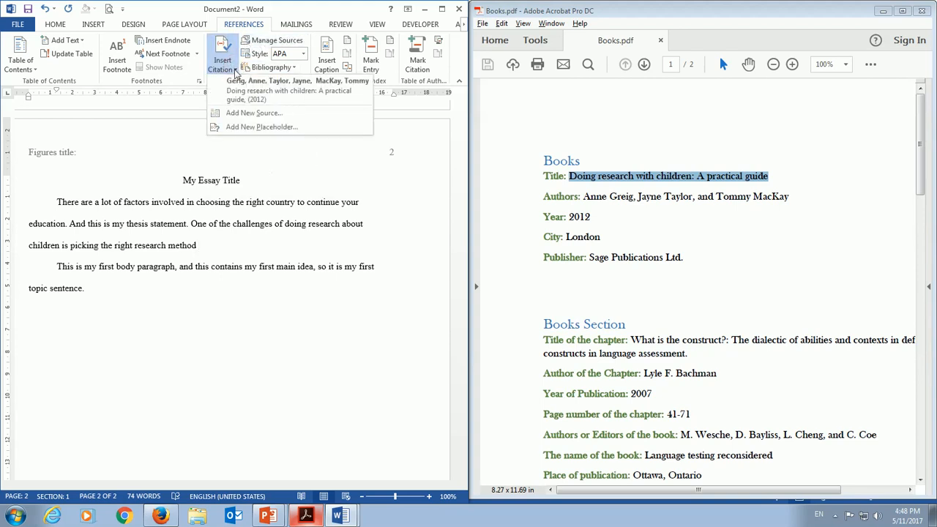
{"action": "left_click", "coordinate": [269, 89]}
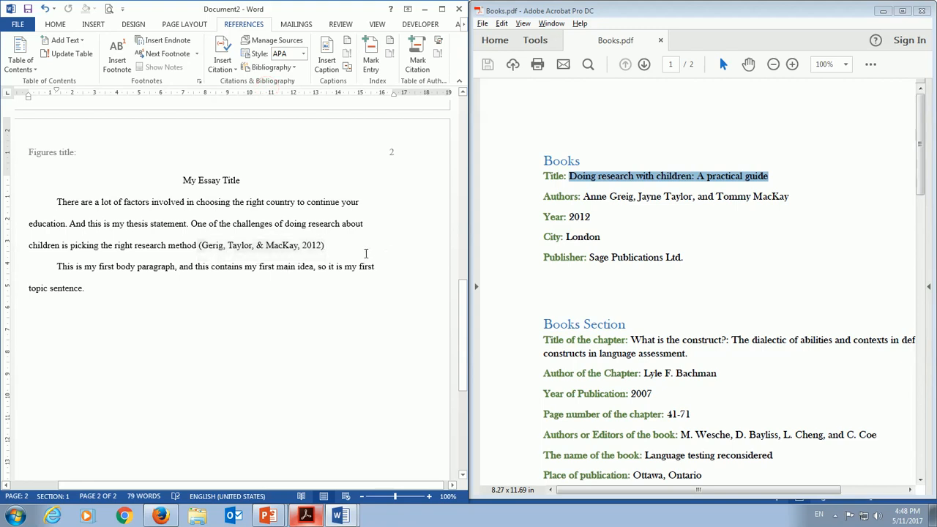
{"action": "type", "text": "."}
- Check the book's cited mark in the Source Manager's current list and examine the author names in the in-text citation
{"action": "left_click", "coordinate": [296, 42]}
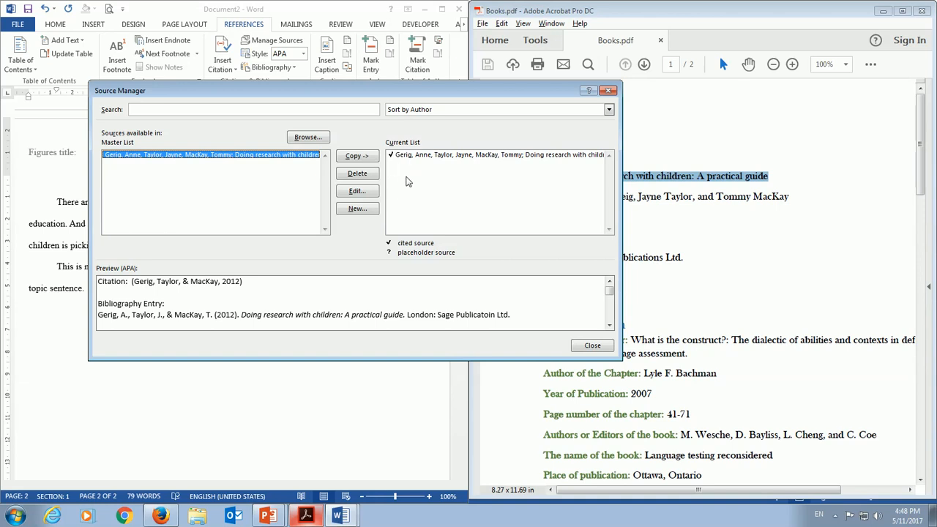
{"action": "left_click", "coordinate": [602, 92]}
{"action": "left_click", "coordinate": [258, 268]}
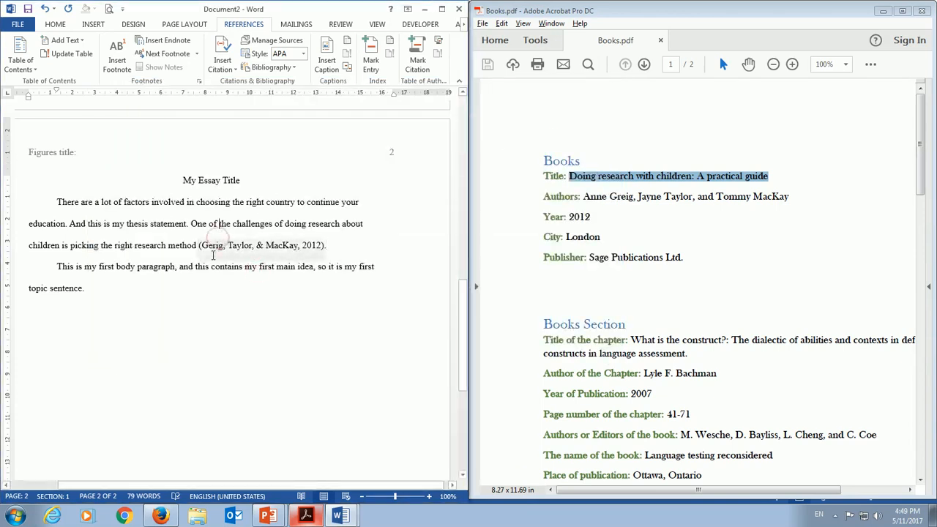
{"action": "left_click", "coordinate": [250, 253]}
{"action": "left_click_drag", "start_coordinate": [250, 253], "coordinate": [290, 253]}
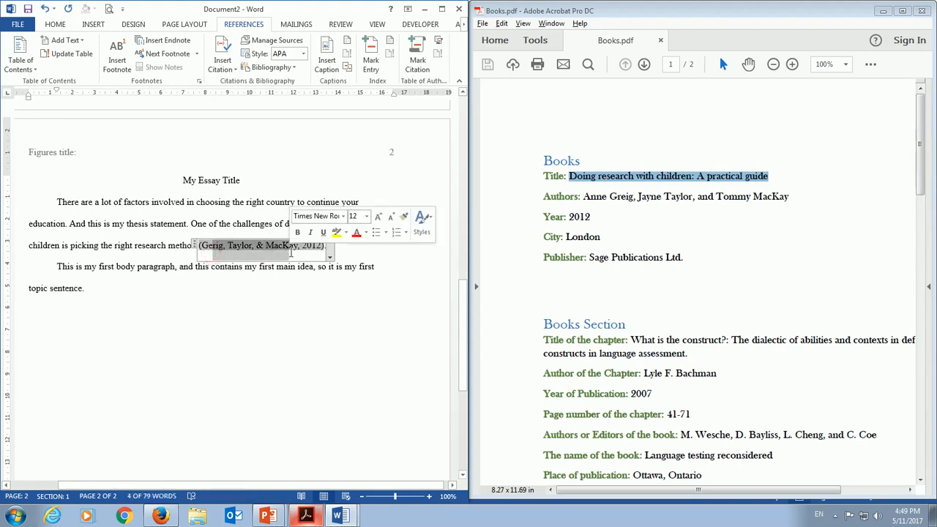
{"action": "left_click", "coordinate": [356, 252]}
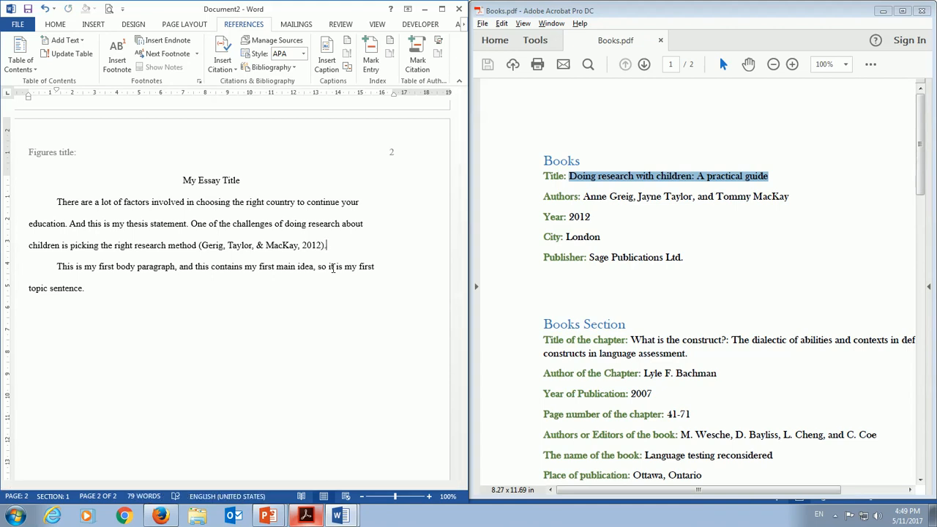
- Continue with "This has been an issue since the beginning of the history of research on children" and cite the same book after it
{"action": "type", "text": "This "}
{"action": "type", "text": "has bee"}
{"action": "type", "text": "n an issue si"}
{"action": "type", "text": "nce the beginning of"}
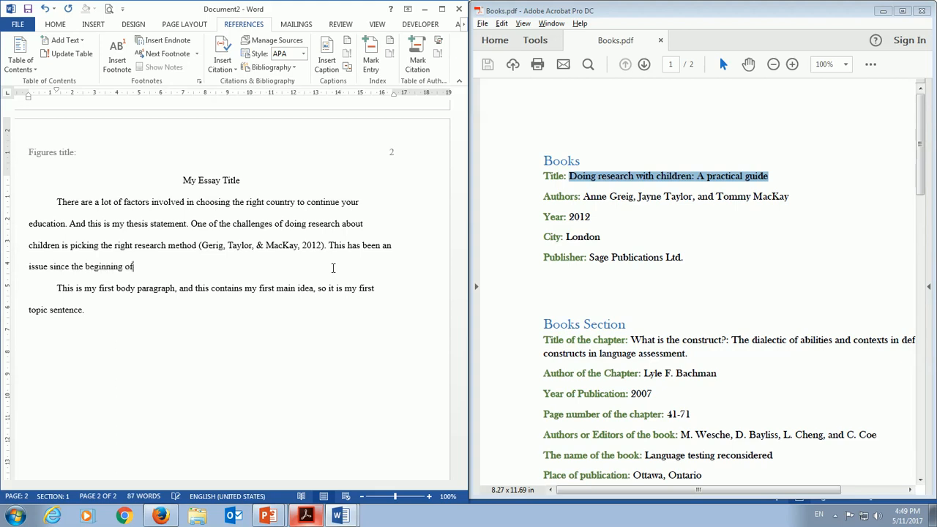
{"action": "type", "text": " the history of research on dch"}
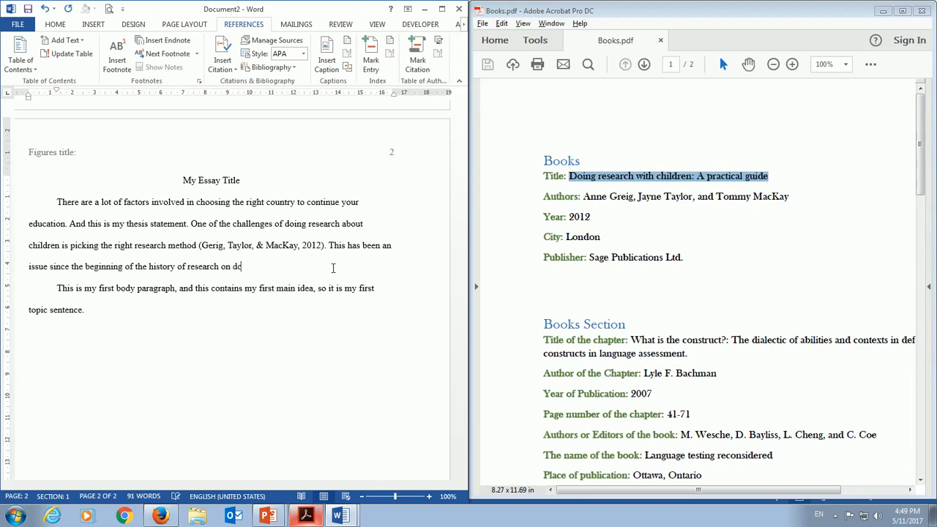
{"action": "key", "text": "BackSpace"}
{"action": "key", "text": "BackSpace"}
{"action": "key", "text": "BackSpace"}
{"action": "type", "text": "children"}
{"action": "left_click", "coordinate": [222, 63]}
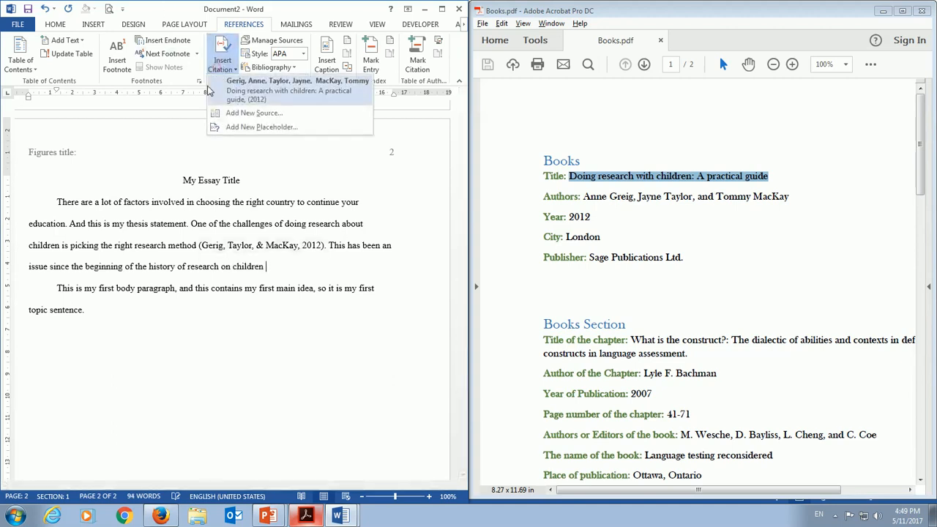
{"action": "left_click", "coordinate": [226, 95]}
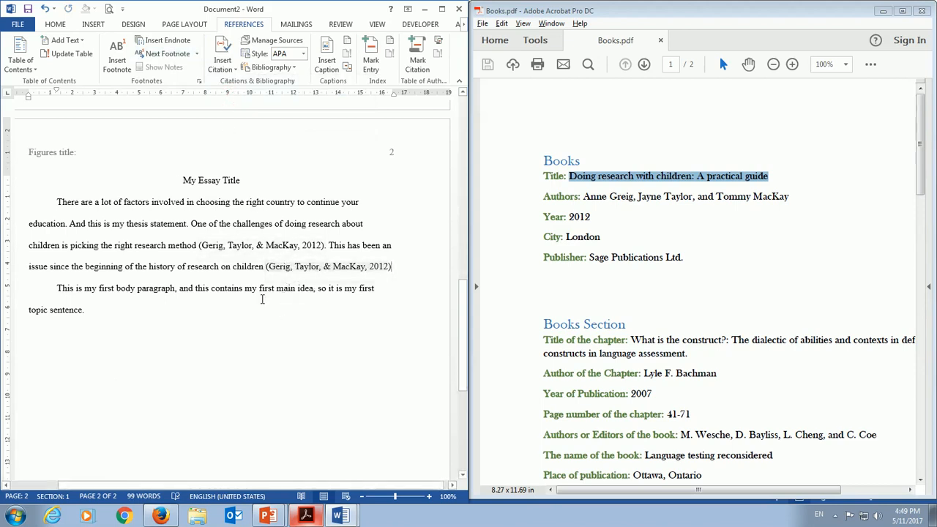
- Suppress the author in the second citation so it uses the source's short title, and end the sentence with a period
{"action": "left_click", "coordinate": [331, 268]}
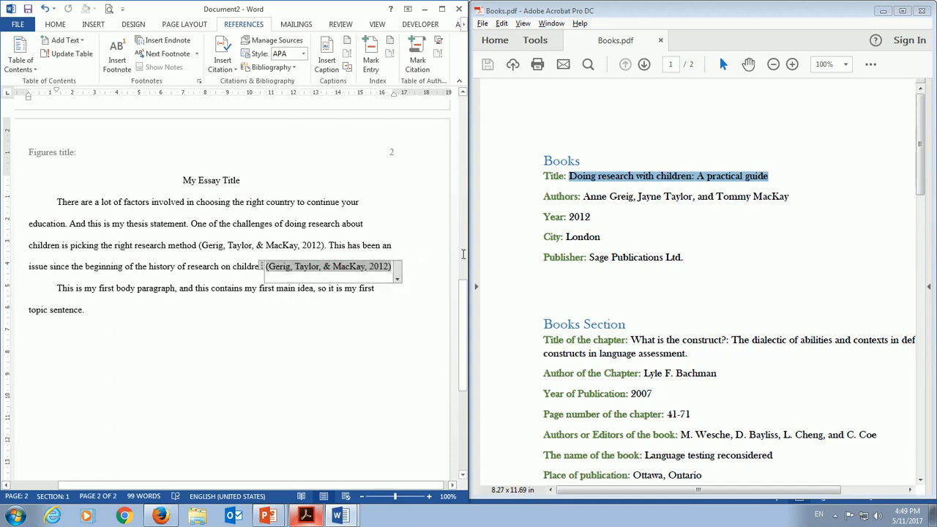
{"action": "left_click", "coordinate": [399, 277]}
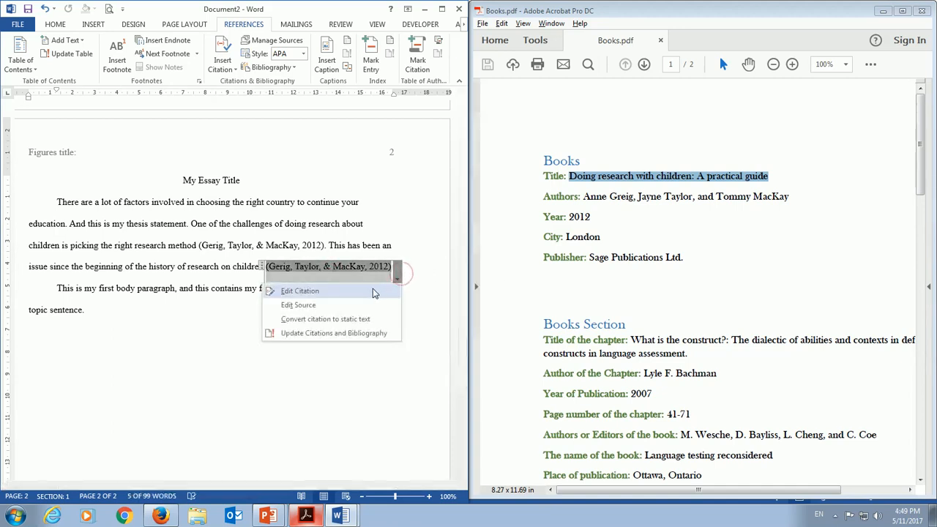
{"action": "left_click", "coordinate": [334, 291]}
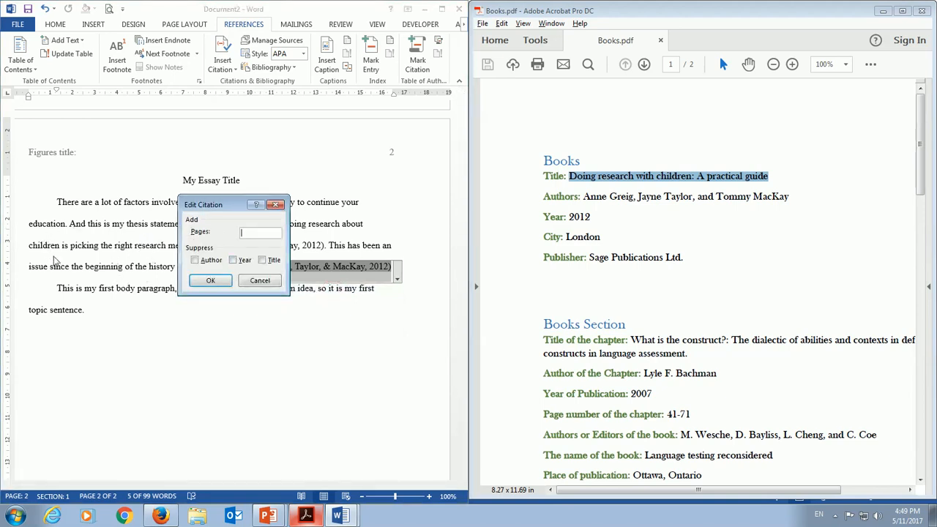
{"action": "key", "text": "Tab"}
{"action": "key", "text": "space"}
{"action": "key", "text": "Return"}
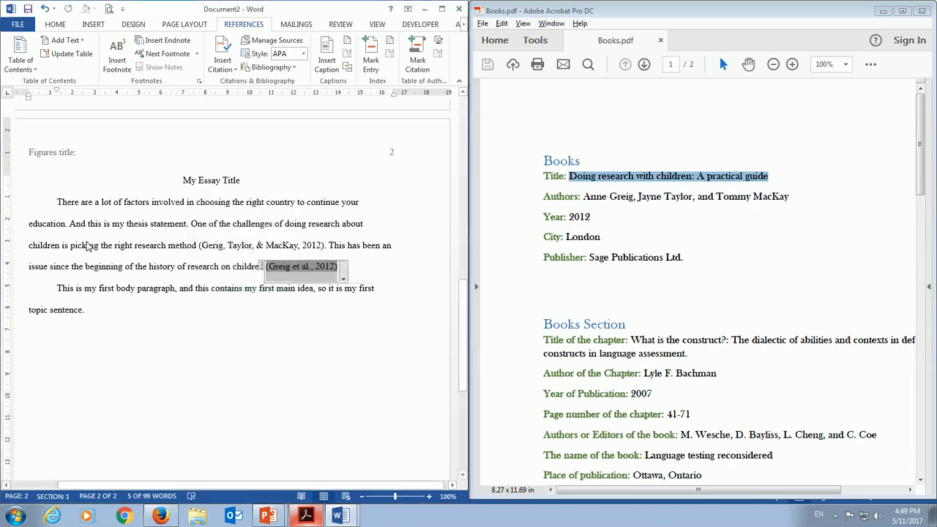
{"action": "left_click", "coordinate": [319, 344]}
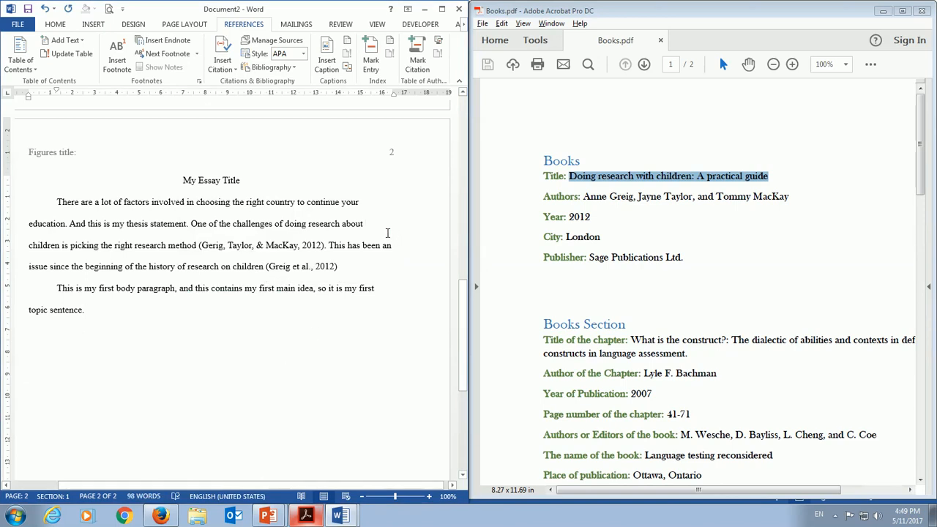
{"action": "key", "text": "Down"}
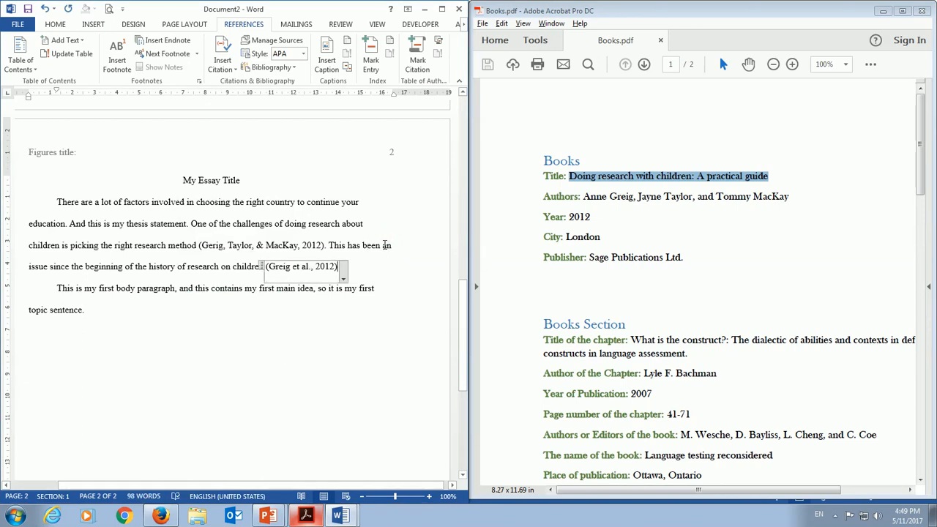
{"action": "key", "text": "End"}
{"action": "type", "text": "."}
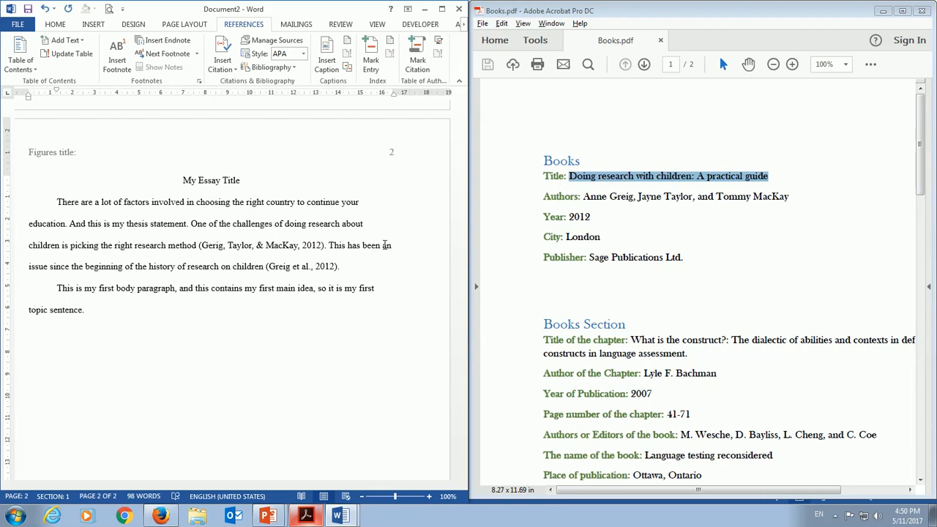
- Start a sentence with "According to", the first author's surname and "et al.", and insert the book's citation after it
{"action": "type", "text": "According to Greig"}
{"action": "key", "text": "BackSpace"}
{"action": "key", "text": "BackSpace"}
{"action": "type", "text": "et al."}
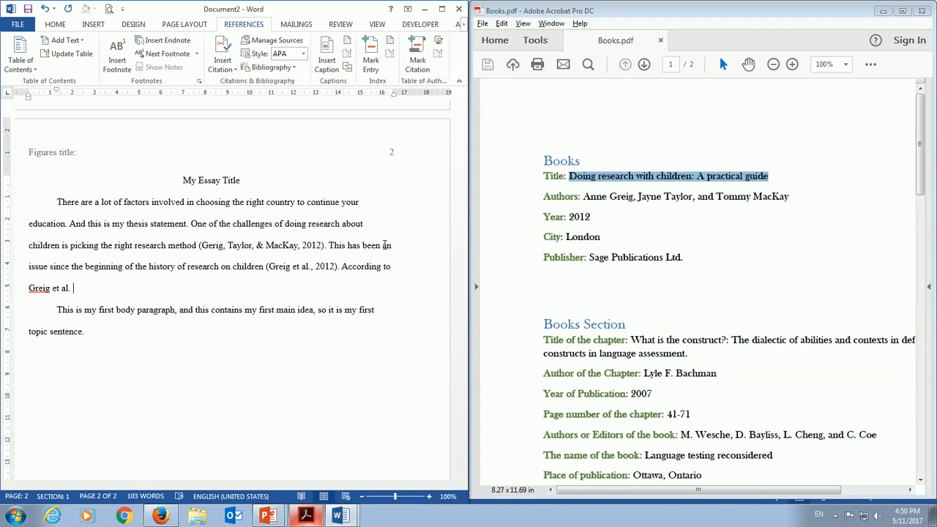
{"action": "left_click", "coordinate": [223, 63]}
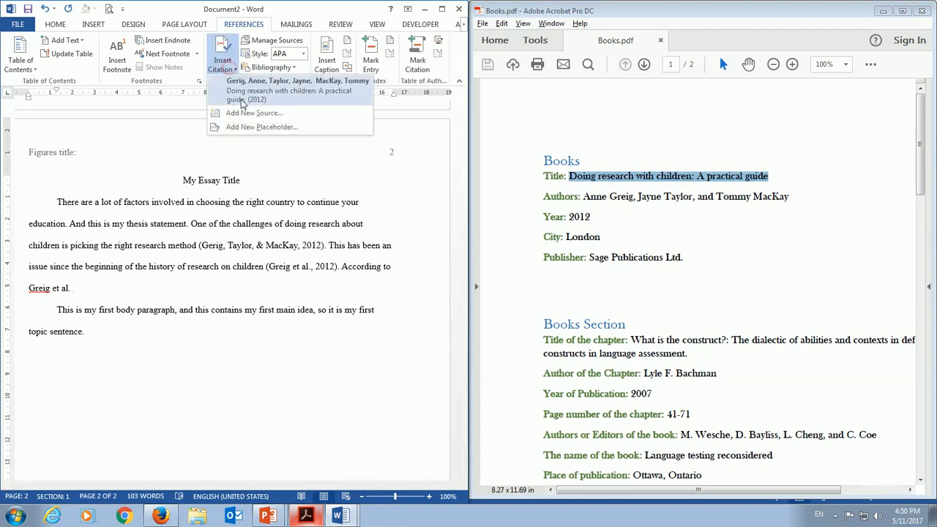
{"action": "left_click", "coordinate": [243, 95]}
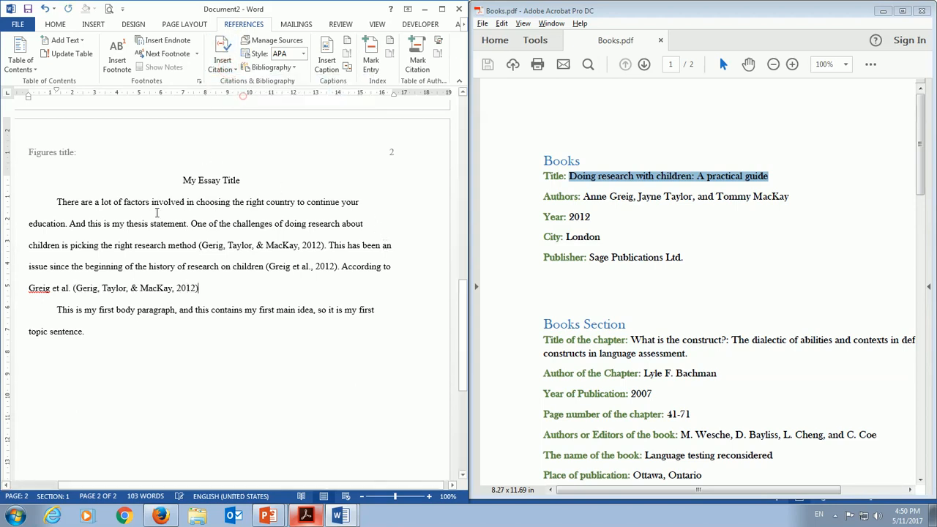
- Suppress the author and title in the third citation so that it shows only the year
{"action": "left_click", "coordinate": [178, 290]}
{"action": "left_click", "coordinate": [207, 299]}
{"action": "left_click", "coordinate": [186, 314]}
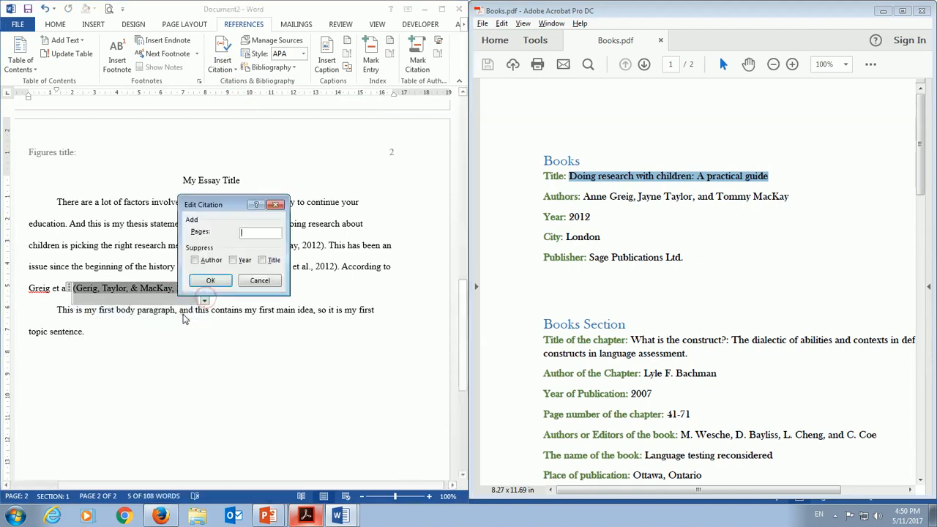
{"action": "key", "text": "Tab"}
{"action": "key", "text": "Tab"}
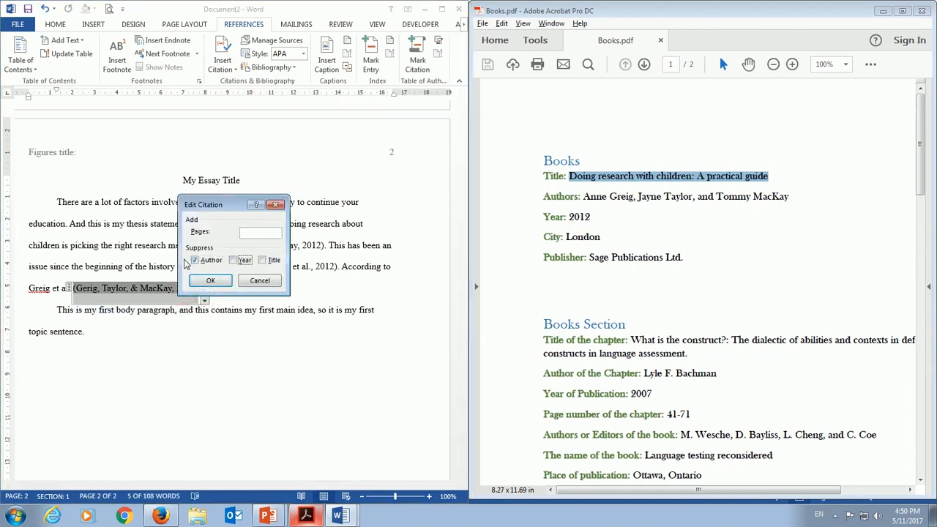
{"action": "key", "text": "Tab"}
{"action": "key", "text": "Return"}
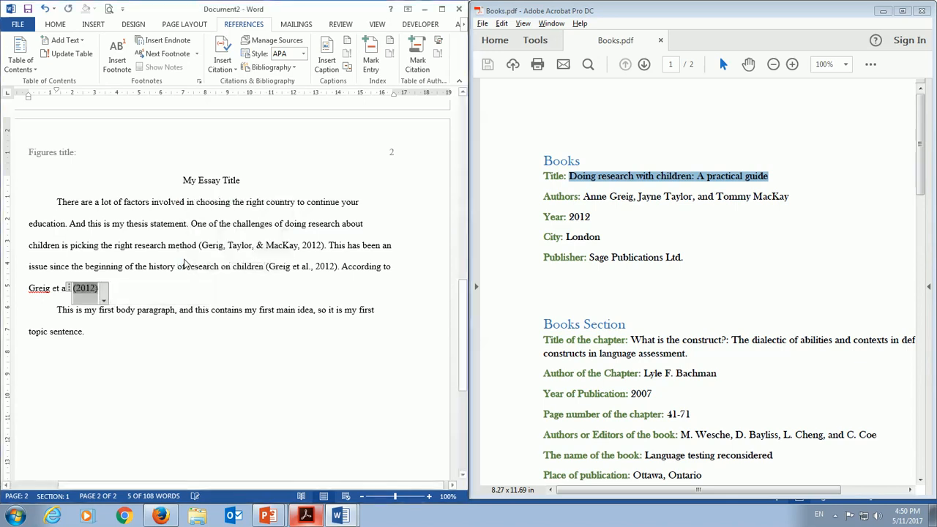
- Complete the sentence after the year citation with ", this issue has many different solutions."
{"action": "left_click", "coordinate": [153, 270]}
{"action": "left_click", "coordinate": [136, 290]}
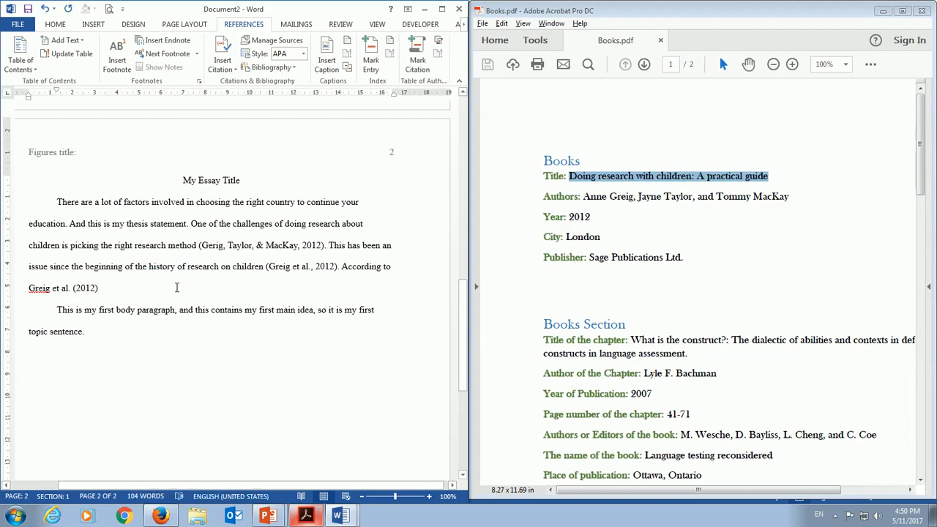
{"action": "type", "text": ", this issue has many"}
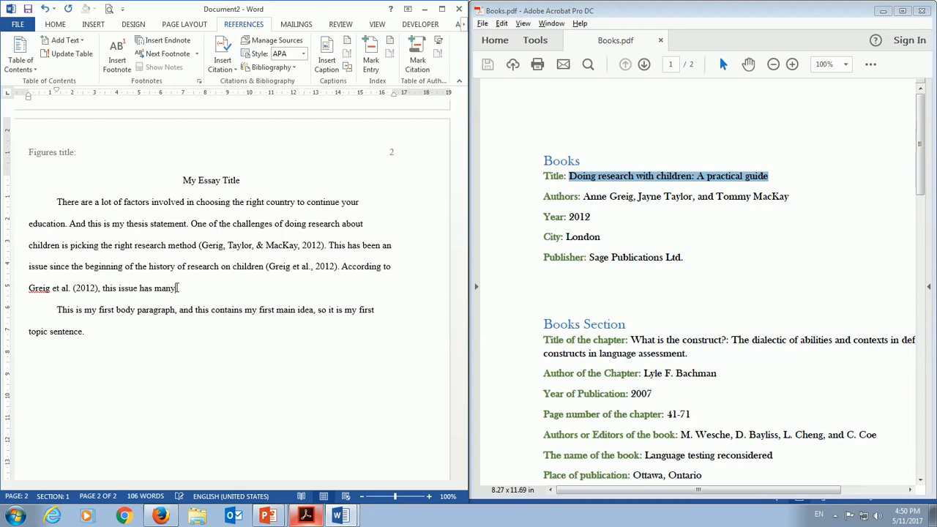
{"action": "type", "text": " different solutions."}
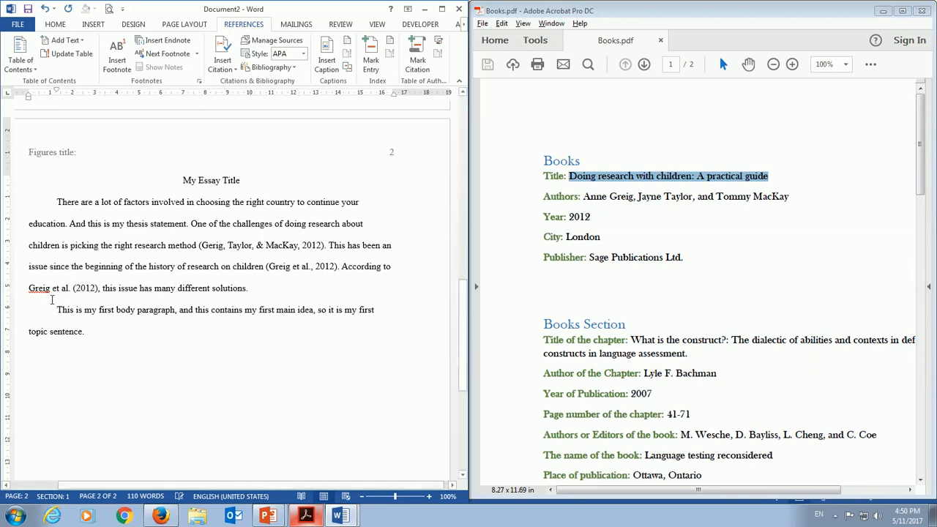
{"action": "left_click", "coordinate": [224, 295]}
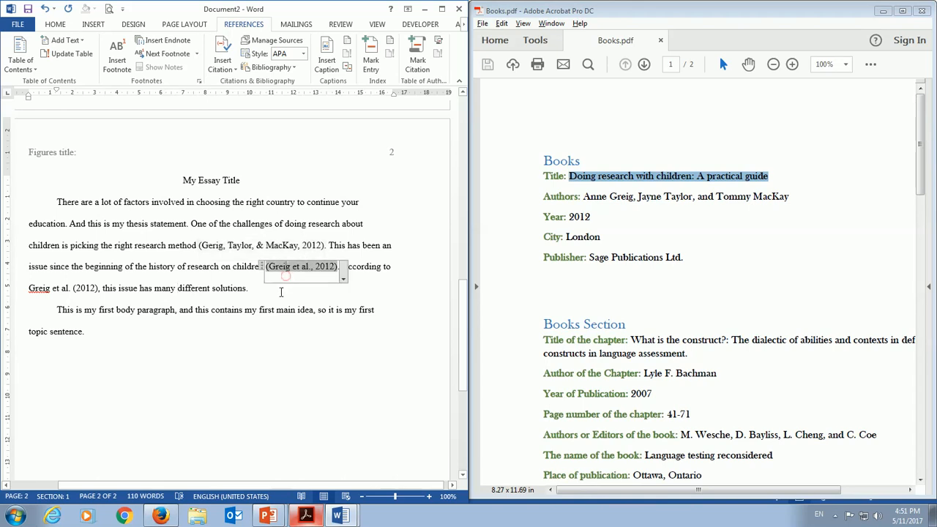
{"action": "left_click", "coordinate": [221, 330]}
{"action": "left_click", "coordinate": [283, 374]}
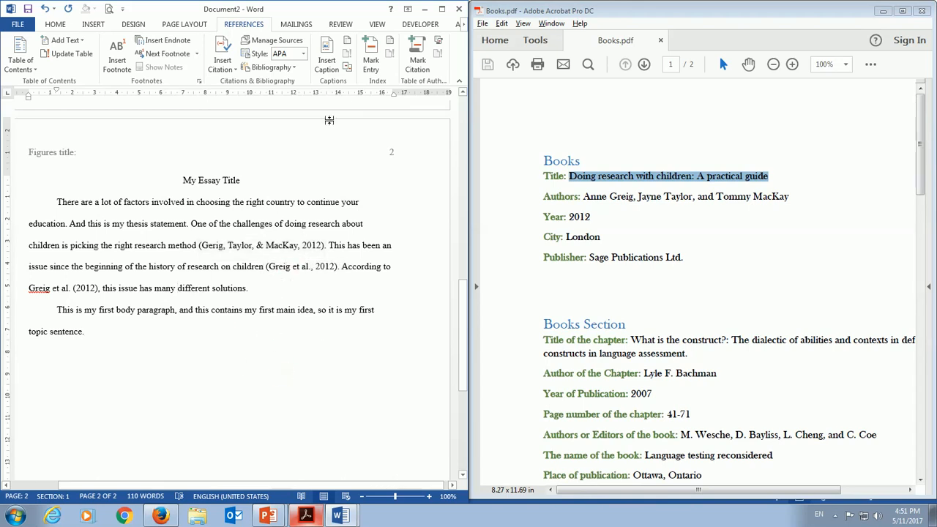
- Open the source manager and bring the Books Section details into view in Books.pdf
{"action": "left_click", "coordinate": [277, 40]}
{"action": "left_click_drag", "start_coordinate": [380, 97], "coordinate": [298, 58]}
{"action": "left_click", "coordinate": [628, 306]}
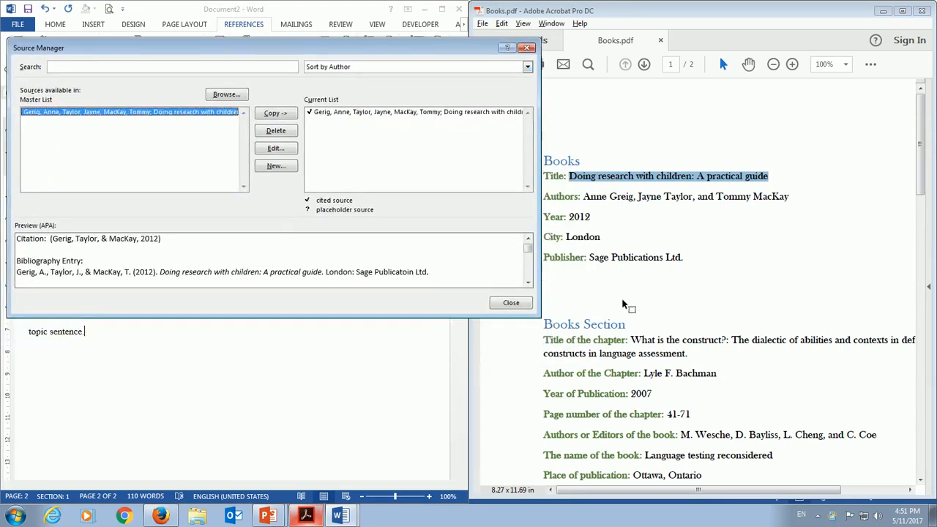
{"action": "scroll", "coordinate": [688, 320], "scroll_direction": "down", "scroll_amount": 3}
{"action": "scroll", "coordinate": [686, 323], "scroll_direction": "up", "scroll_amount": 1}
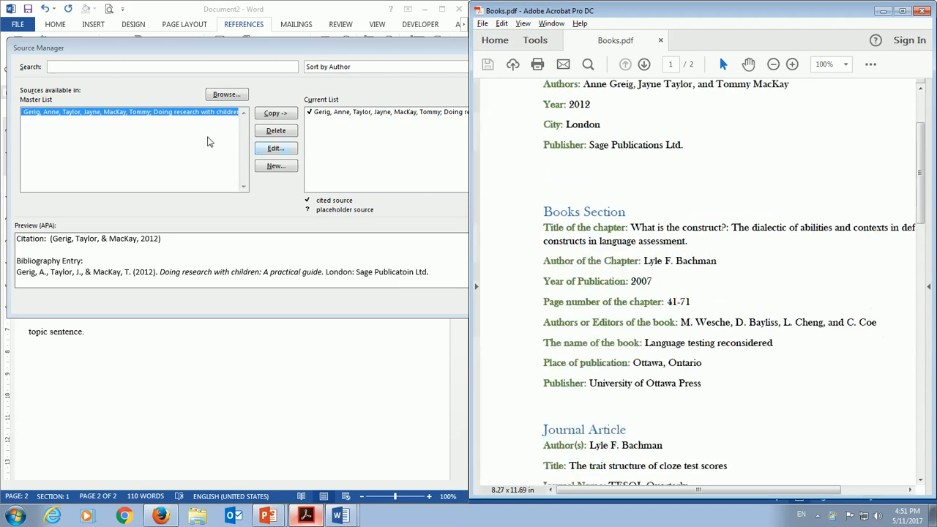
{"action": "left_click", "coordinate": [287, 211]}
{"action": "left_click", "coordinate": [275, 149]}
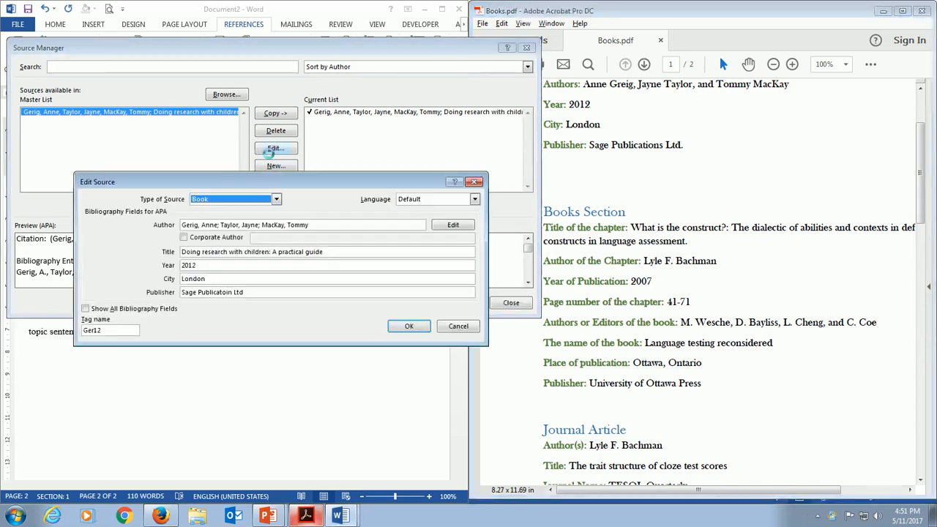
{"action": "left_click", "coordinate": [475, 182]}
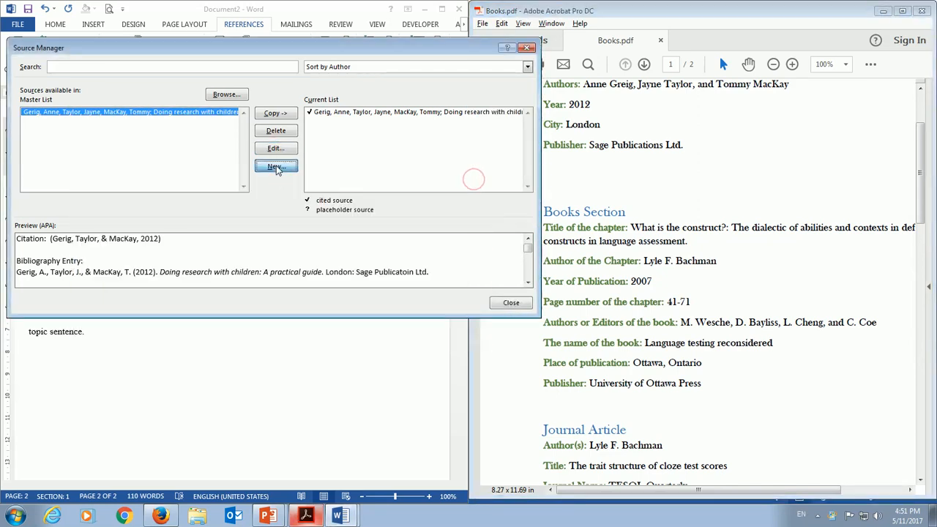
- Create a new source of type Book Section and enter the chapter author's full name
{"action": "left_click", "coordinate": [276, 167]}
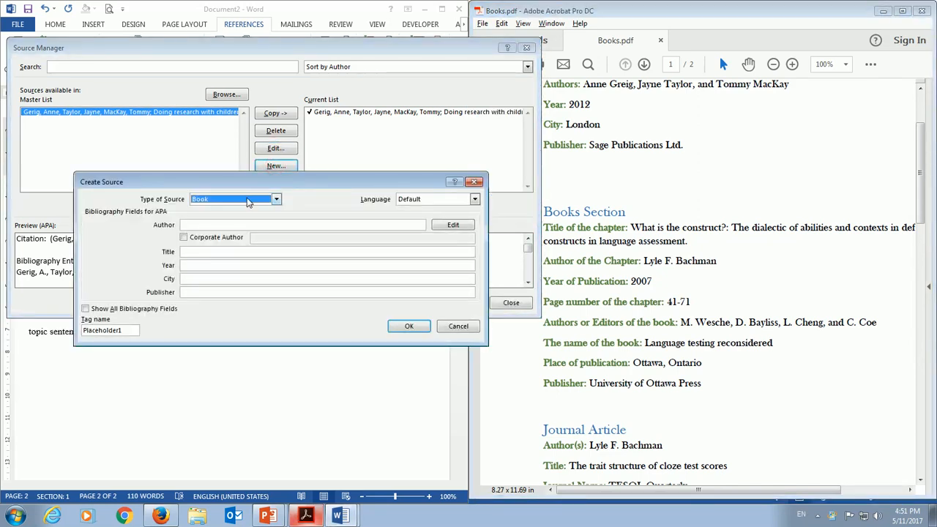
{"action": "left_click", "coordinate": [247, 198]}
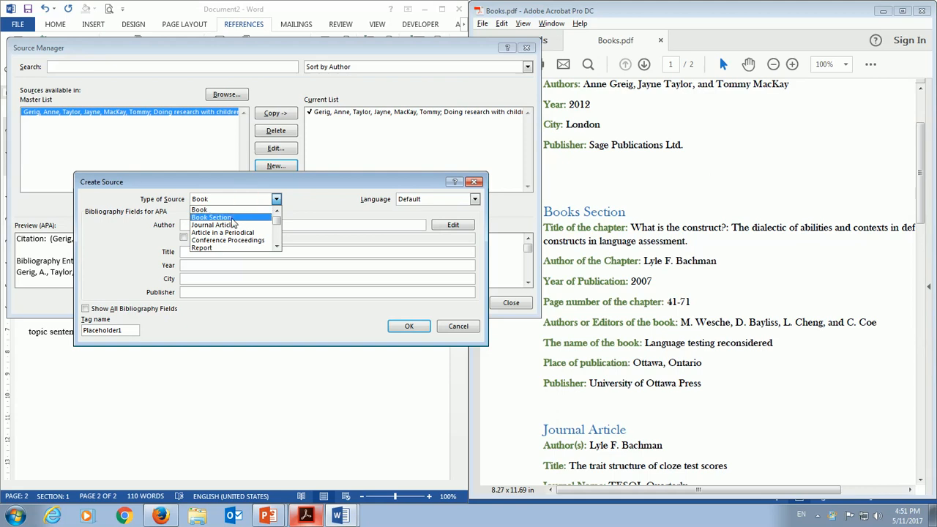
{"action": "left_click", "coordinate": [232, 221]}
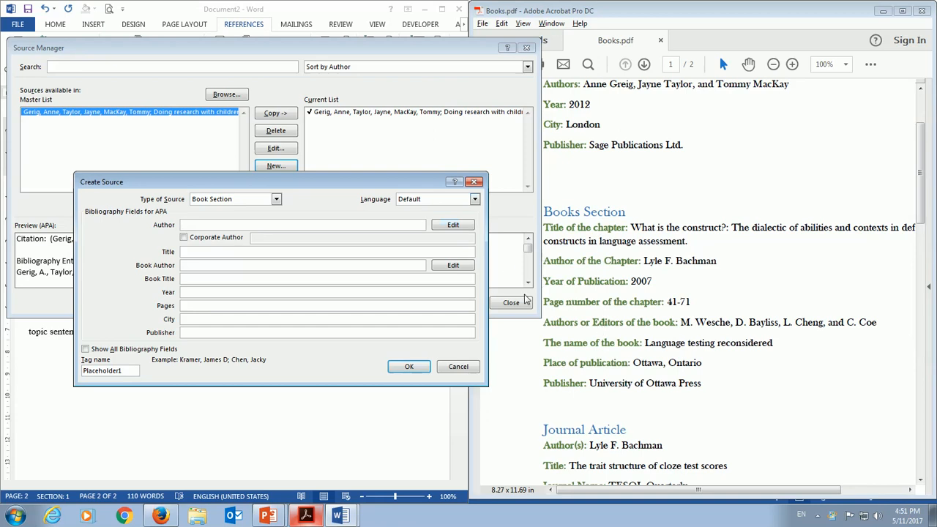
{"action": "type", "text": "Lyle F. Bachman"}
{"action": "key", "text": "Tab"}
{"action": "key", "text": "Tab"}
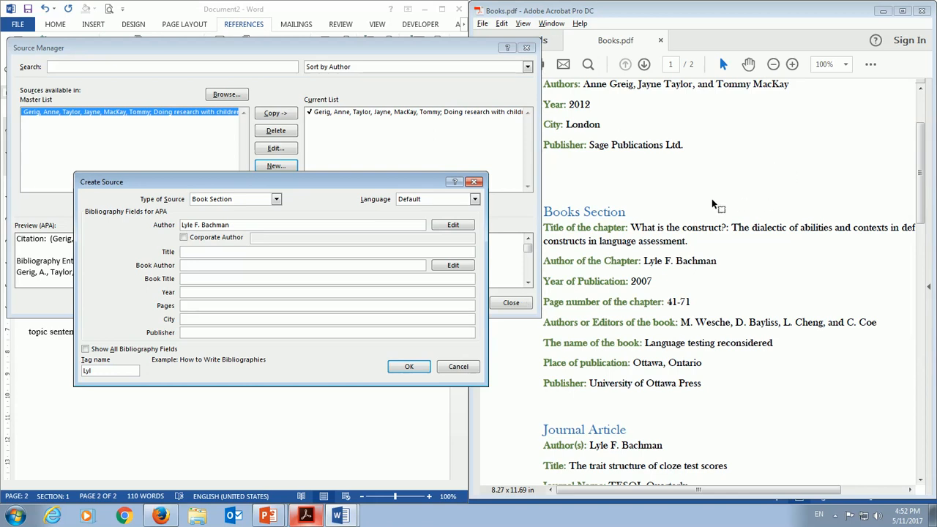
- Copy the chapter title from Books.pdf into the source's title, giving "What is the construct?: The dialectic of abilities and contexts in defining"
{"action": "left_click", "coordinate": [648, 230]}
{"action": "left_click_drag", "start_coordinate": [631, 229], "coordinate": [699, 247]}
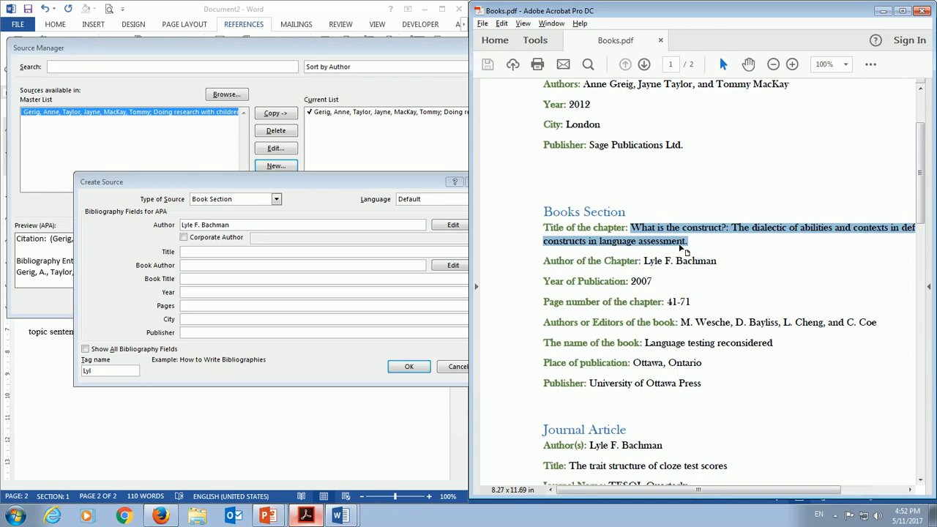
{"action": "left_click", "coordinate": [235, 252]}
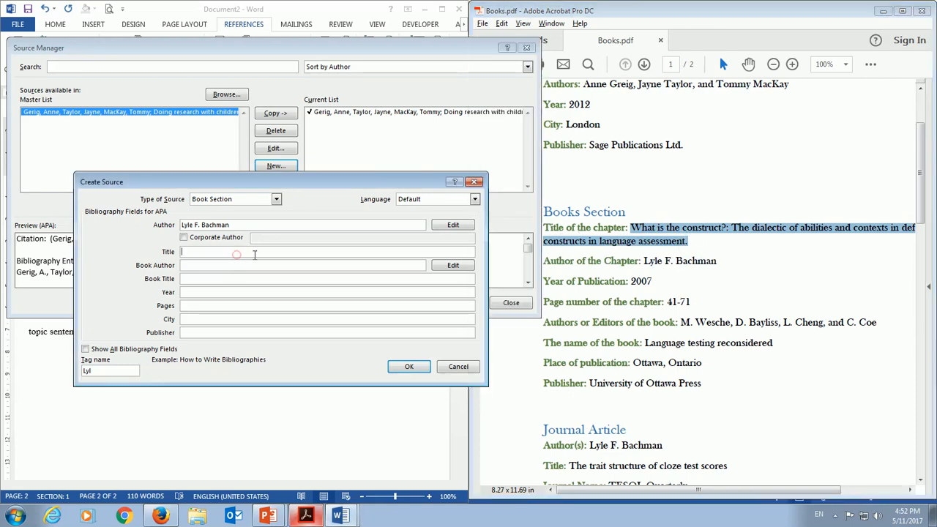
{"action": "type", "text": "What is the construct?: The dialectic of abilities and contexts in defining"}
- Show all bibliography fields for the new book section source
{"action": "left_click", "coordinate": [262, 266]}
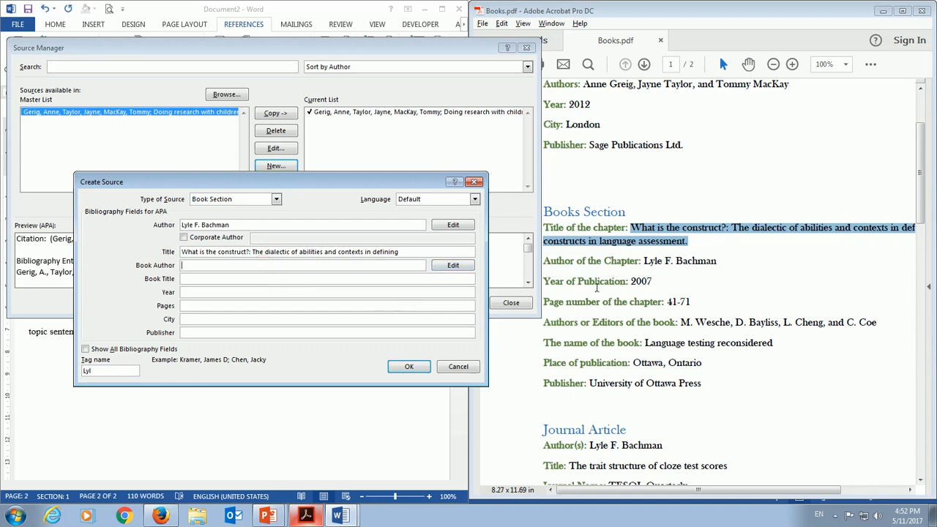
{"action": "left_click", "coordinate": [187, 278]}
{"action": "left_click", "coordinate": [189, 266]}
{"action": "left_click", "coordinate": [191, 278]}
{"action": "left_click", "coordinate": [194, 266]}
{"action": "left_click", "coordinate": [85, 349]}
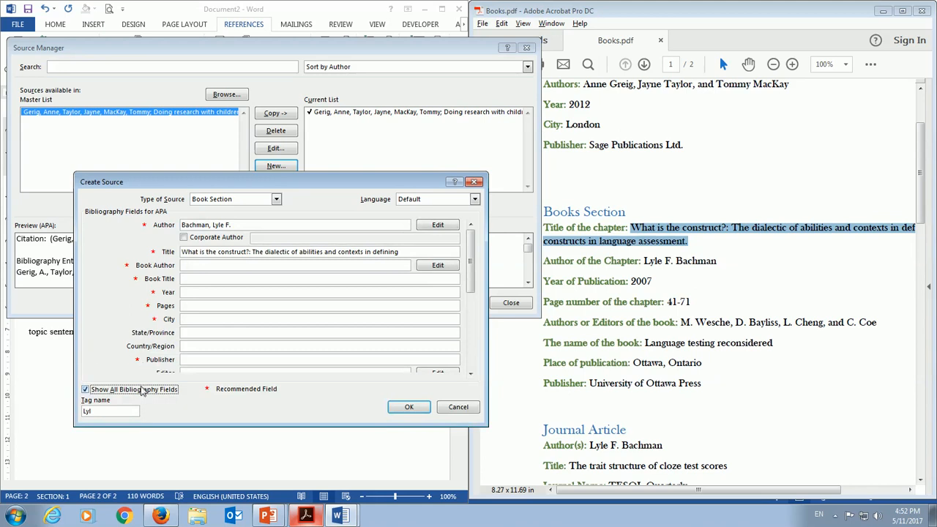
- Fill in the source's Editor entry with the surnames and first initials of the book's four editors
{"action": "left_click_drag", "start_coordinate": [471, 256], "coordinate": [472, 337]}
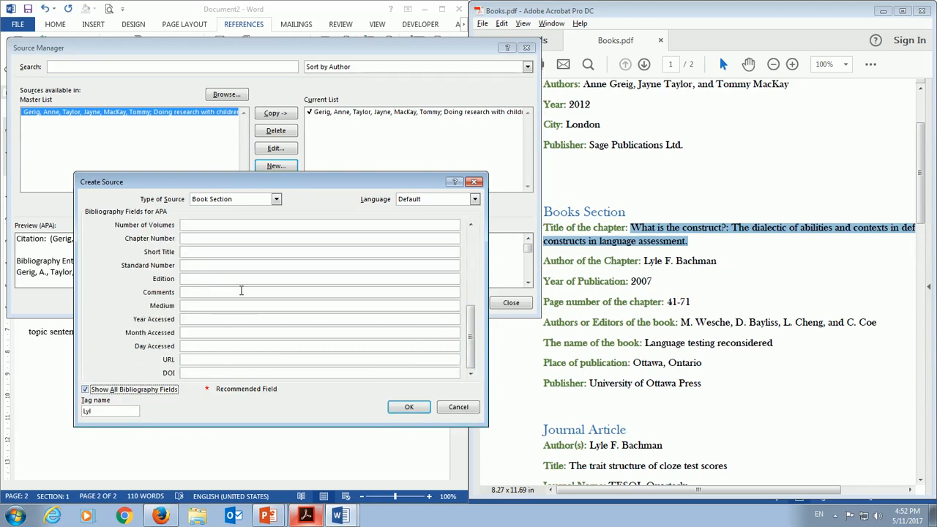
{"action": "left_click", "coordinate": [470, 226]}
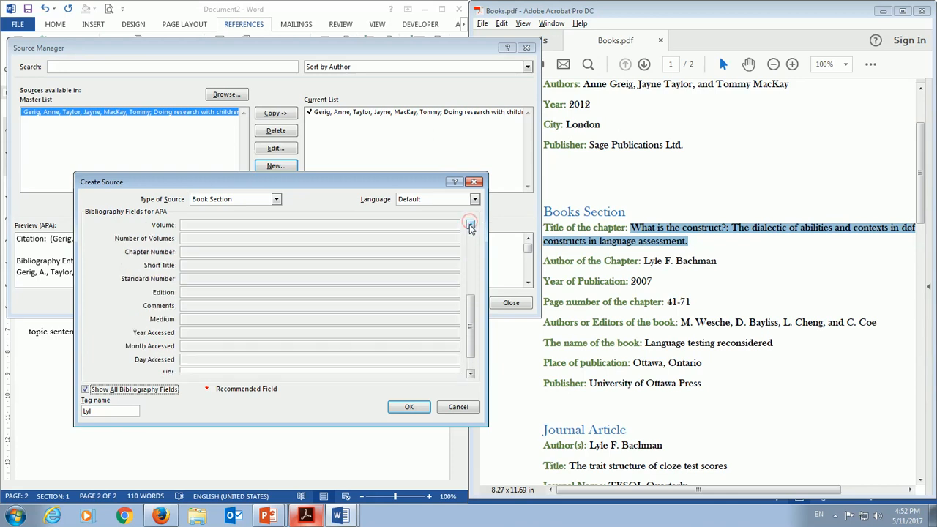
{"action": "left_click", "coordinate": [341, 239]}
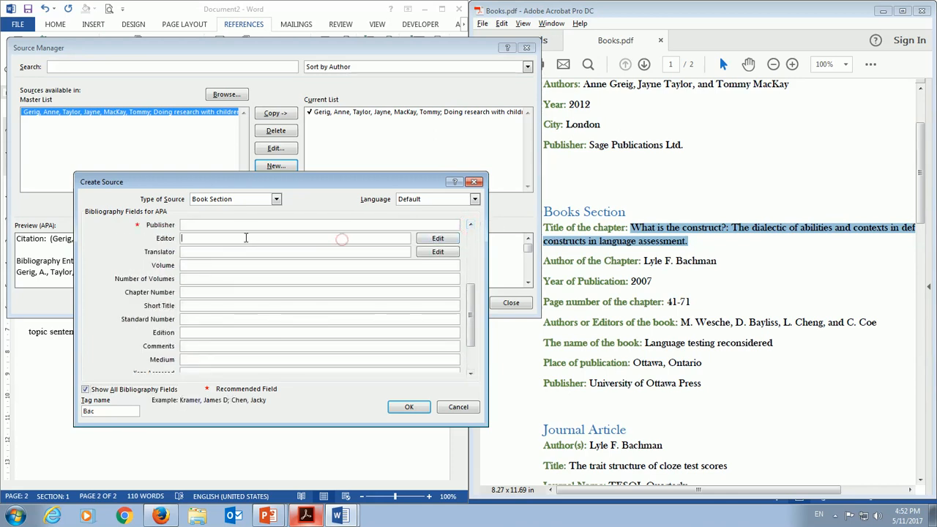
{"action": "left_click", "coordinate": [434, 239]}
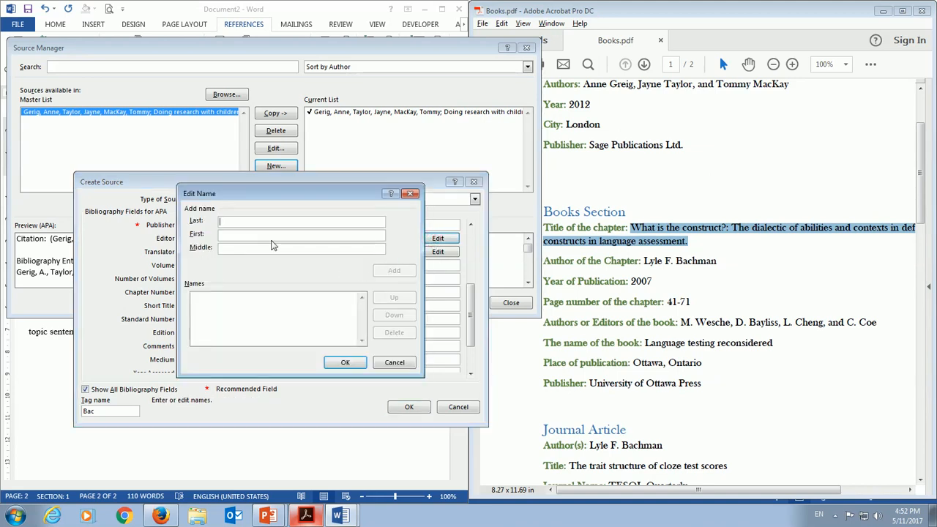
{"action": "type", "text": "Wesche"}
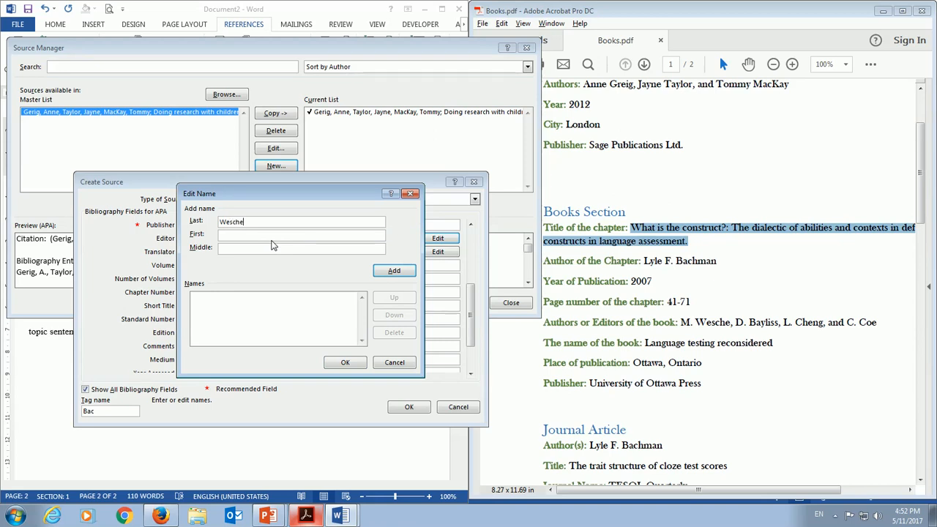
{"action": "key", "text": "Tab"}
{"action": "key", "text": "Return"}
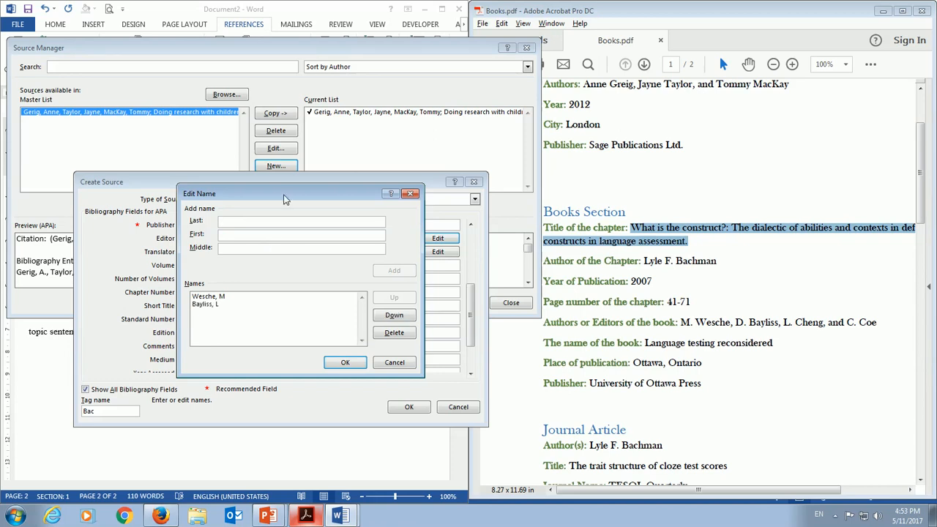
{"action": "type", "text": "C"}
{"action": "type", "text": "Coe"}
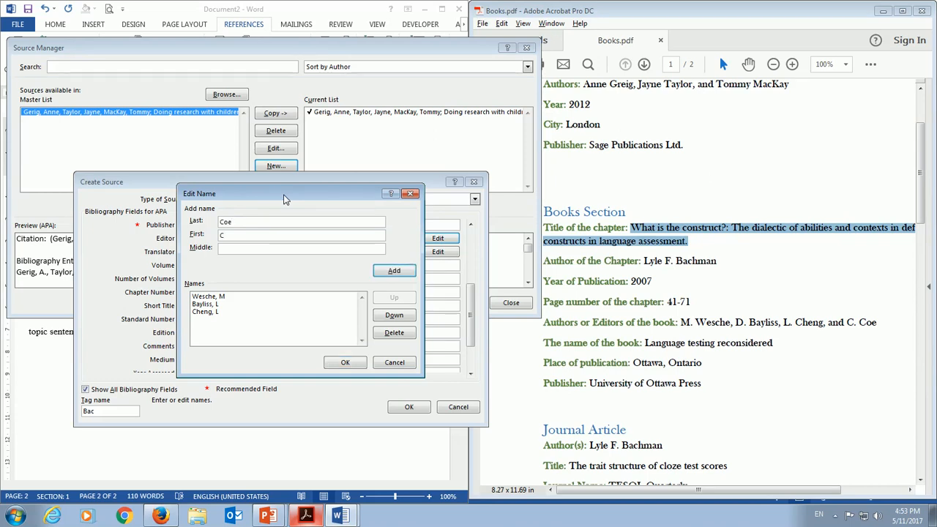
{"action": "key", "text": "Return"}
{"action": "key", "text": "Return"}
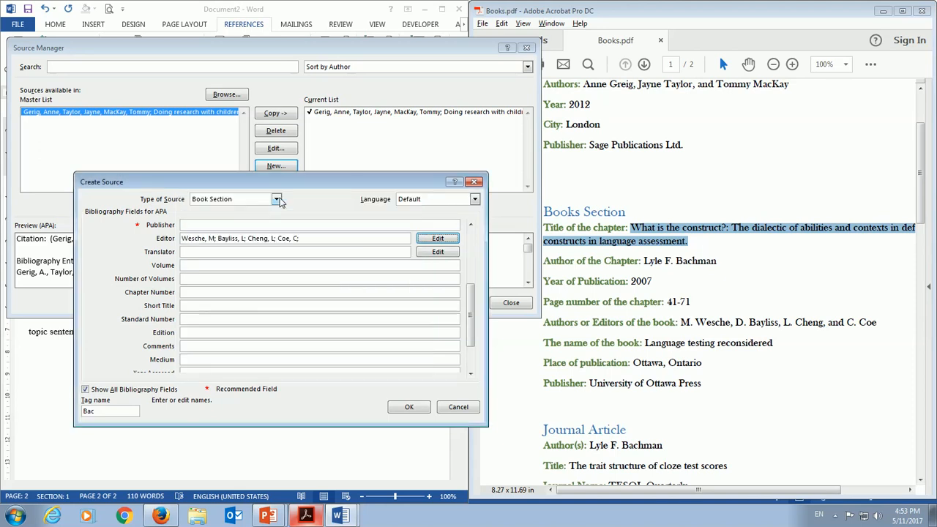
- Set the book title to "Langauge testing reconsidered", the year to 2007 and the pages to 41-71
{"action": "left_click_drag", "start_coordinate": [475, 289], "coordinate": [476, 244]}
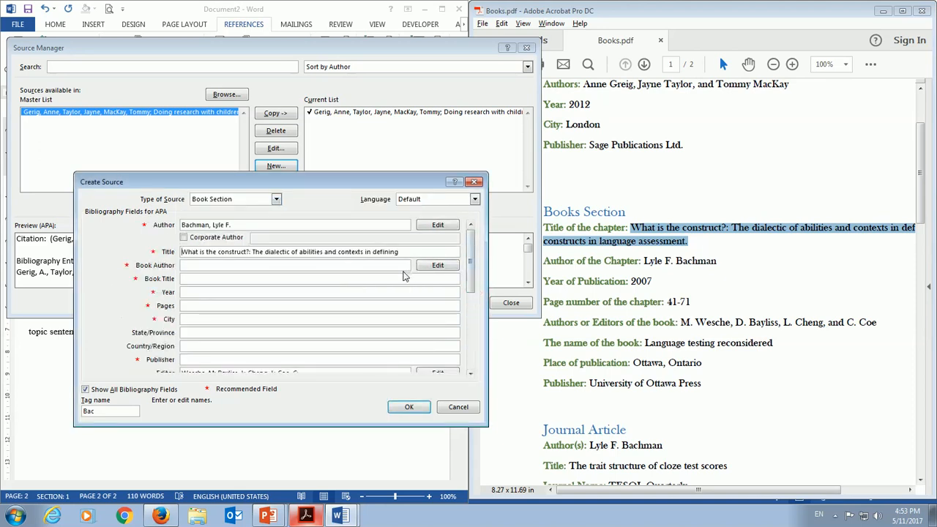
{"action": "left_click", "coordinate": [220, 266]}
{"action": "left_click", "coordinate": [211, 279]}
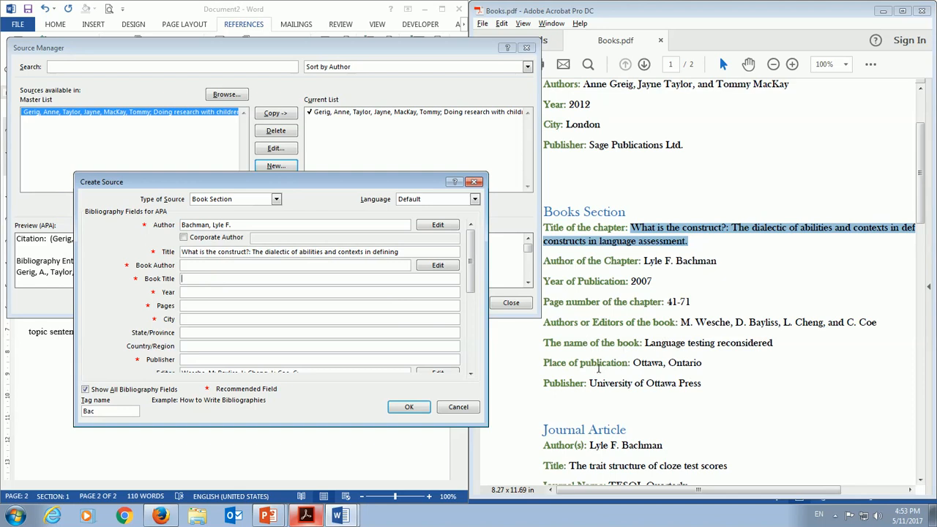
{"action": "type", "text": "Langauge testing reconsidered"}
{"action": "key", "text": "Tab"}
{"action": "type", "text": "2007"}
{"action": "key", "text": "Tab"}
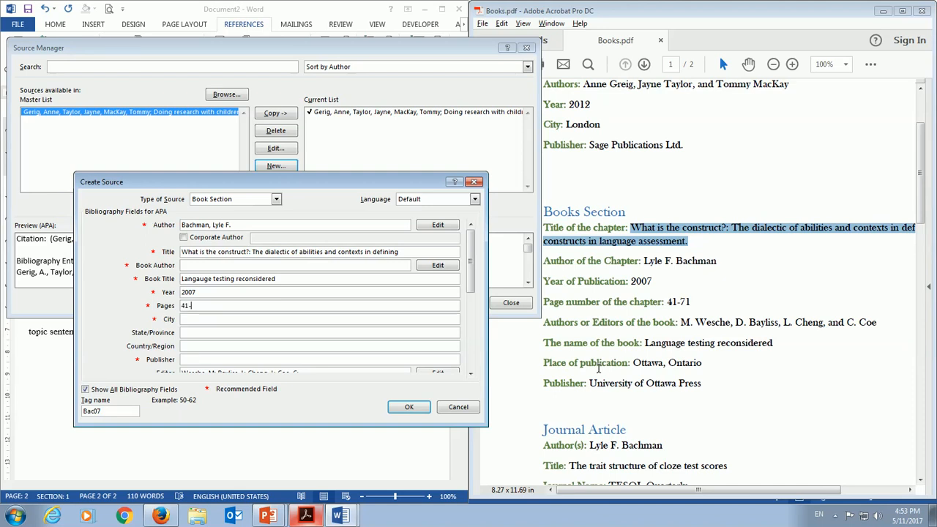
{"action": "key", "text": "Tab"}
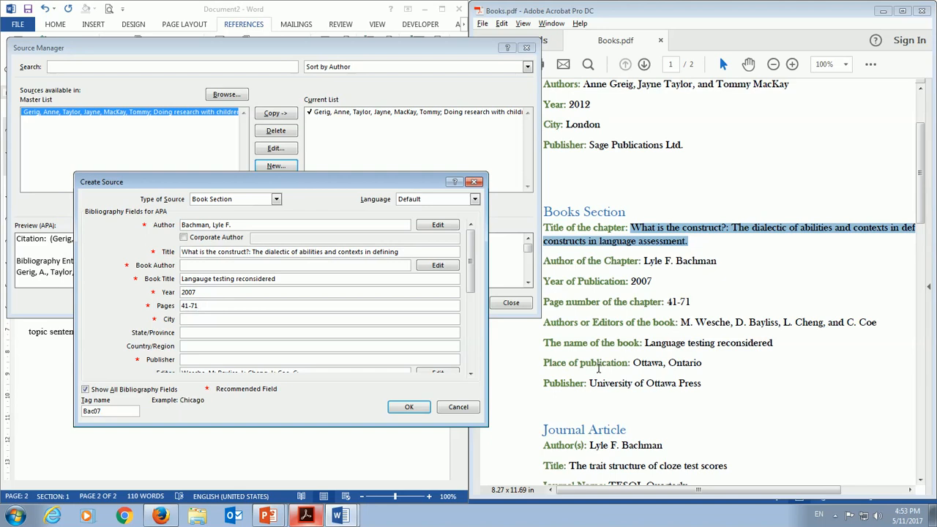
- Set the city to "Ottawa, Ontario" and the publisher to "University of Ottawa Press", save the source and close the source manager
{"action": "type", "text": "Ottawa, Ontario"}
{"action": "key", "text": "Tab"}
{"action": "key", "text": "Tab"}
{"action": "key", "text": "Tab"}
{"action": "type", "text": "University of Ottawa"}
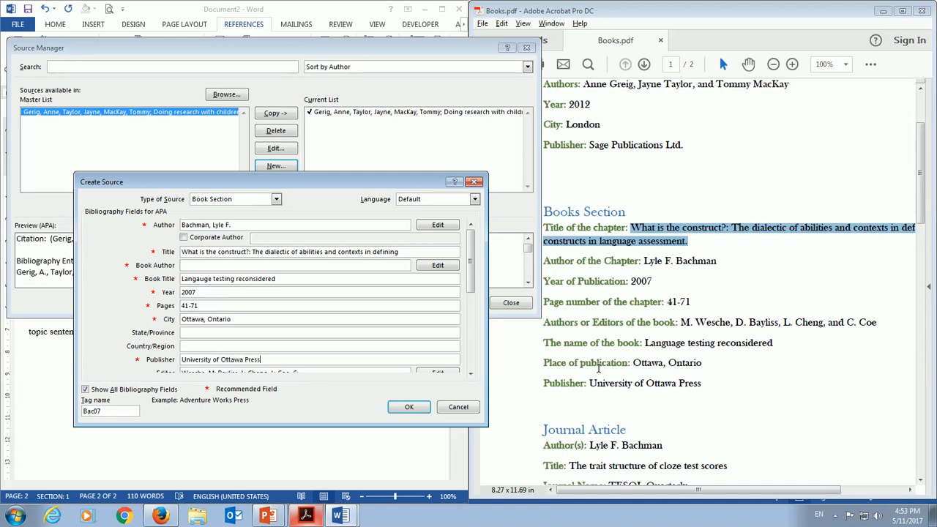
{"action": "left_click", "coordinate": [425, 411]}
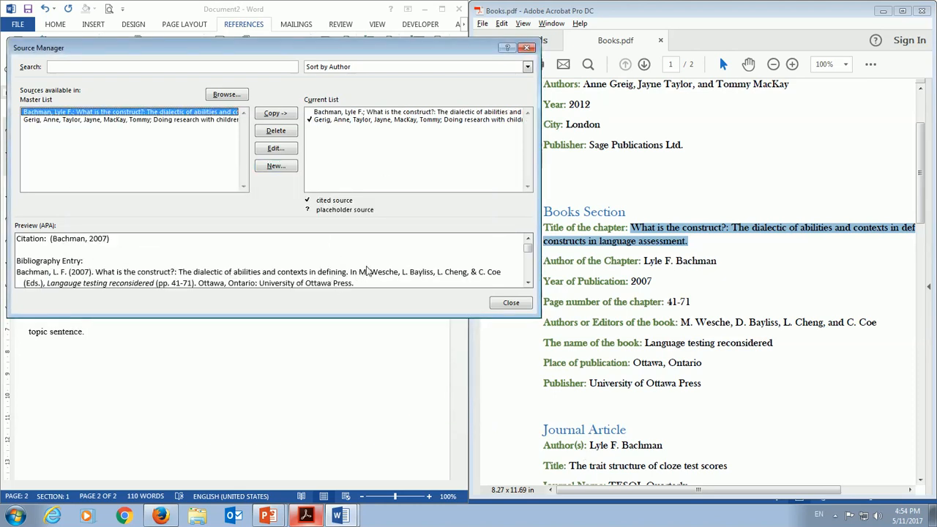
{"action": "left_click", "coordinate": [265, 328]}
{"action": "left_click", "coordinate": [510, 304]}
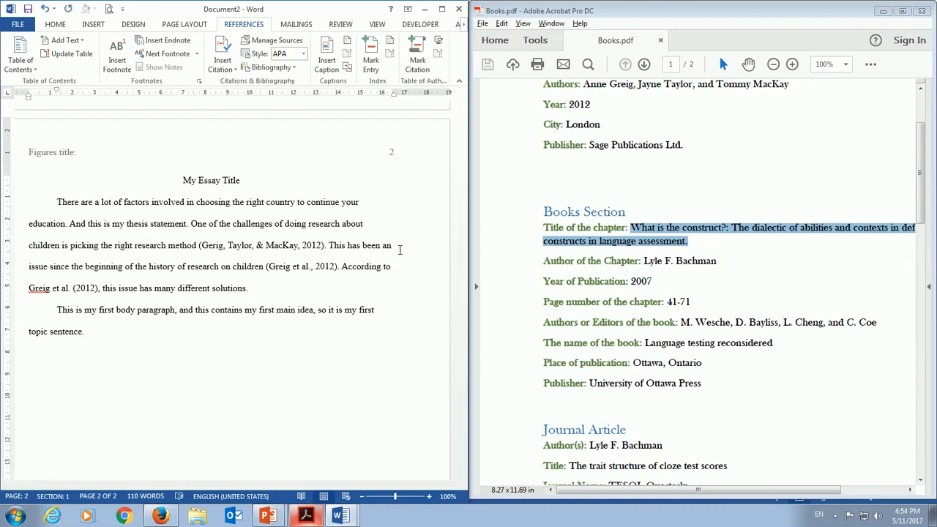
- Start a sentence after the topic sentence with "According to" and the chapter author's surname, and insert the 2007 book section citation
{"action": "type", "text": "According to Bachman"}
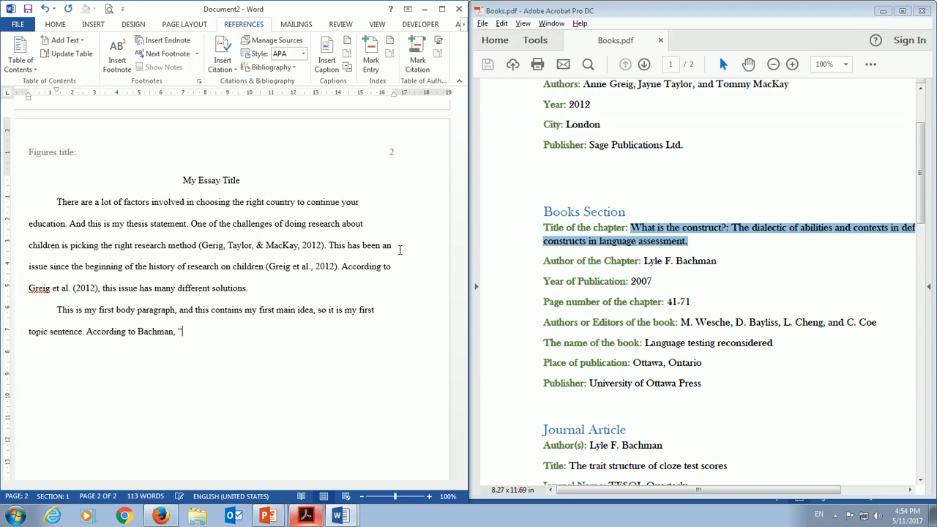
{"action": "left_click", "coordinate": [222, 64]}
{"action": "left_click", "coordinate": [249, 91]}
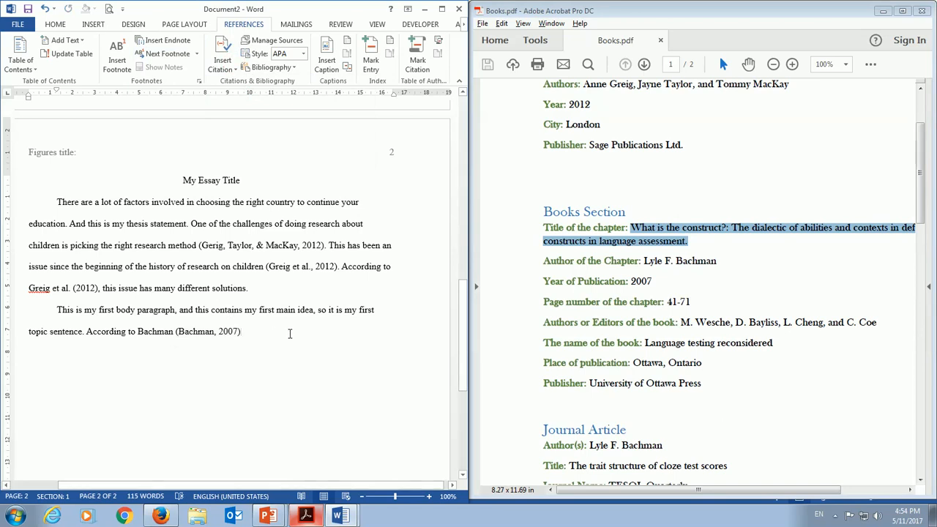
- Complete the sentence after the citation with , “All tests need to have a clearly defined construct” (p. 45)
{"action": "type", "text": ","}
{"action": "key", "text": "BackSpace"}
{"action": "type", "text": "\"All tests need to have a c"}
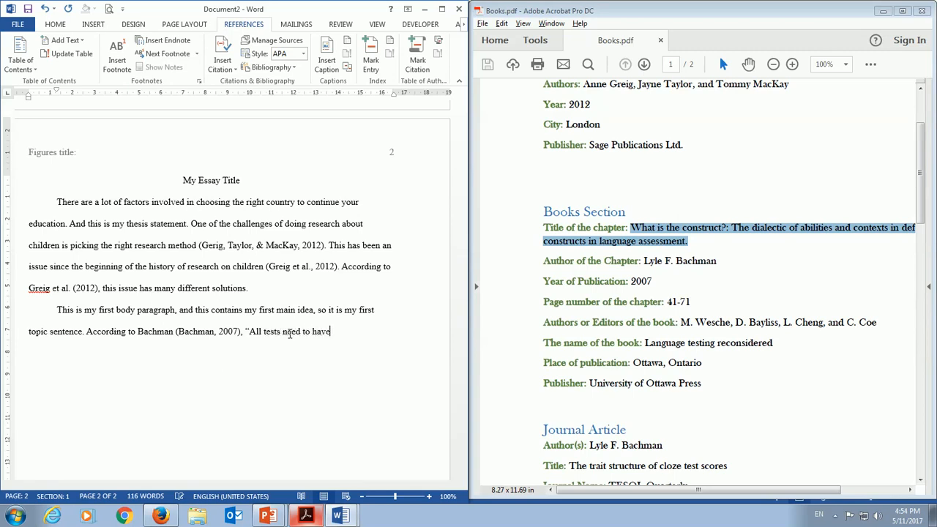
{"action": "type", "text": "learly defined constr"}
{"action": "type", "text": "uct”"}
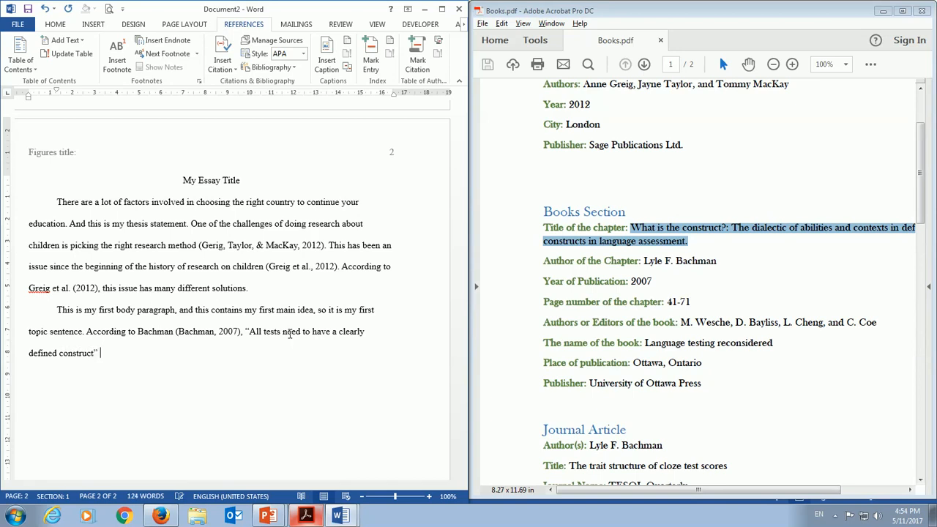
{"action": "type", "text": "\" (p. 45)."}
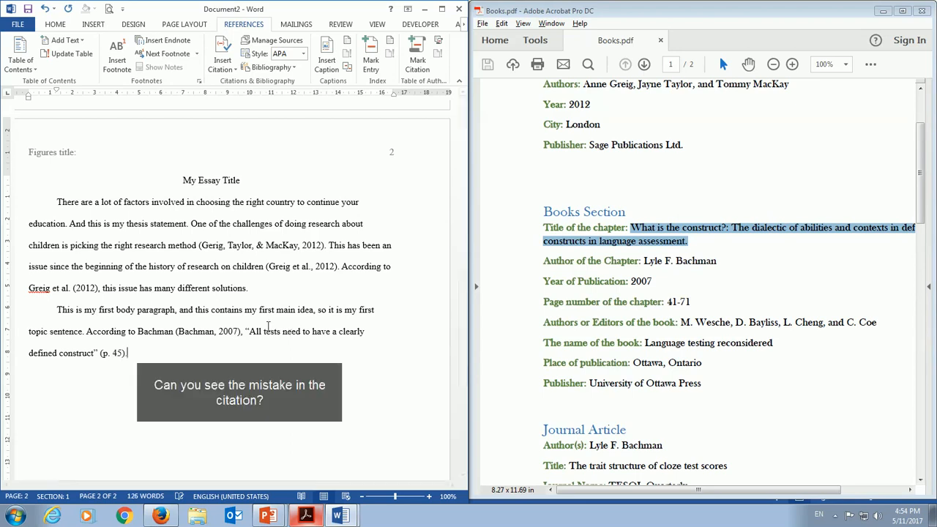
- Bring the Journal Article details into view in Books.pdf
{"action": "left_click", "coordinate": [268, 41]}
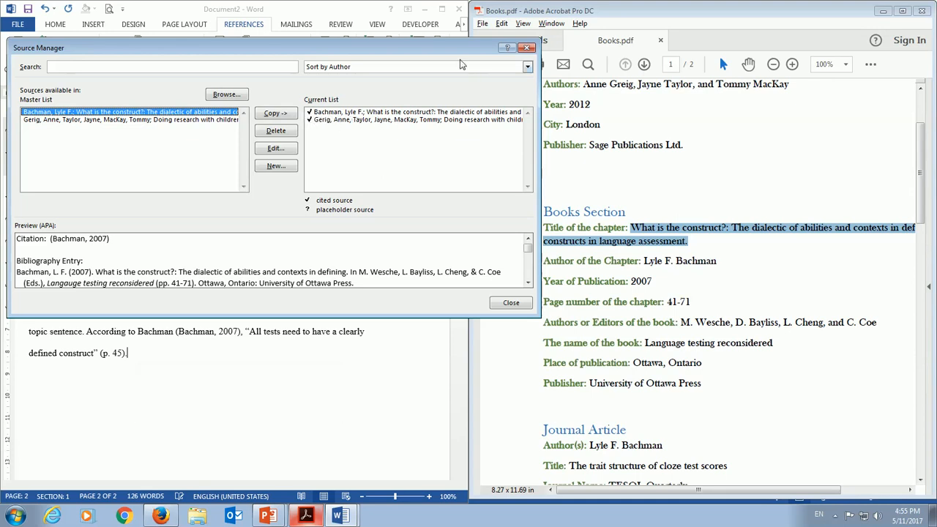
{"action": "left_click", "coordinate": [528, 48]}
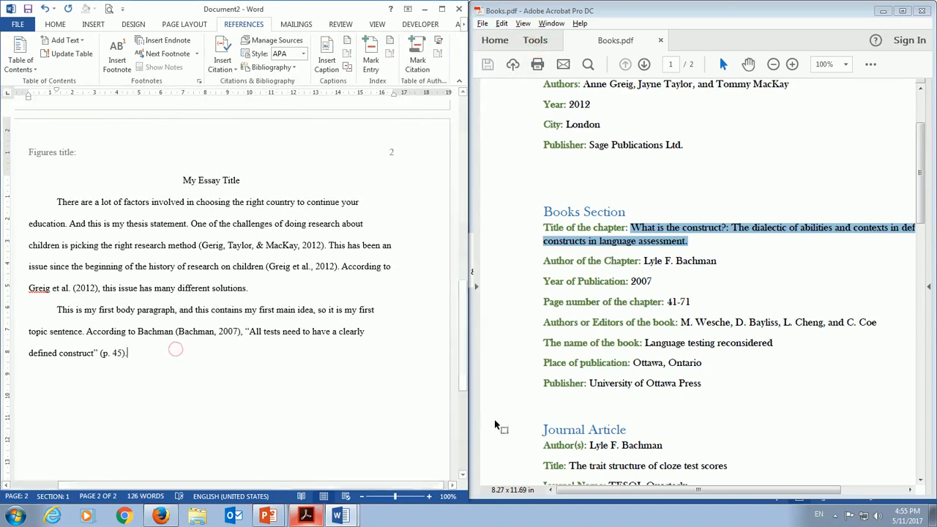
{"action": "left_click", "coordinate": [525, 410]}
{"action": "scroll", "coordinate": [590, 323], "scroll_direction": "down", "scroll_amount": 3}
{"action": "scroll", "coordinate": [589, 322], "scroll_direction": "down", "scroll_amount": 2}
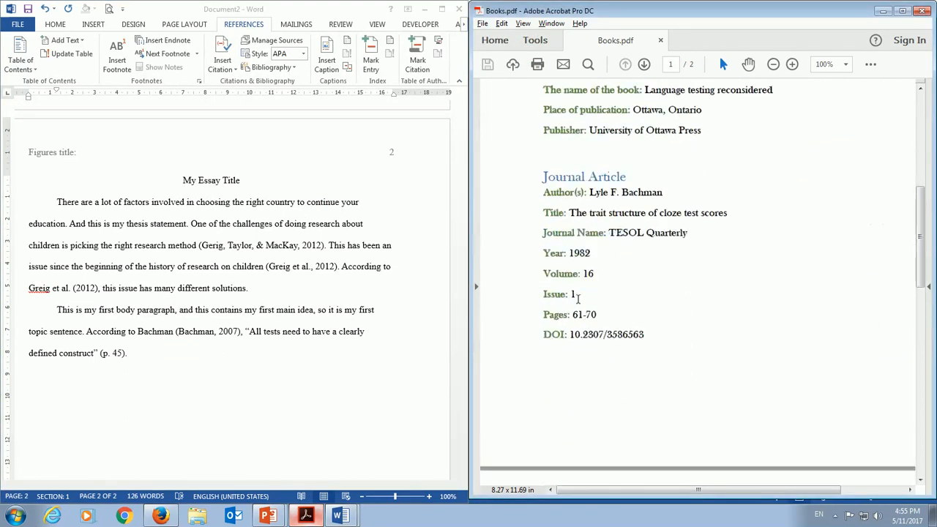
- Create a new source of type Journal Article and enter the article author's full name from Books.pdf
{"action": "left_click", "coordinate": [134, 384]}
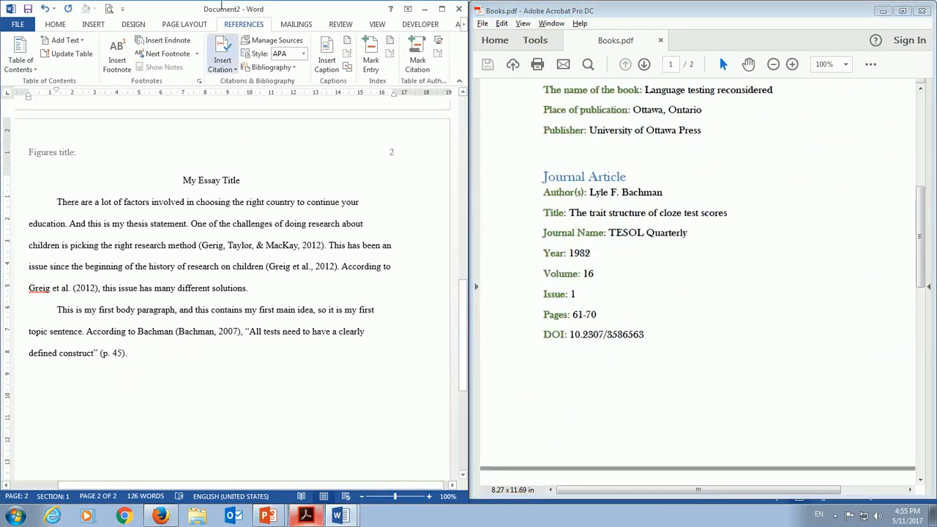
{"action": "left_click", "coordinate": [265, 40]}
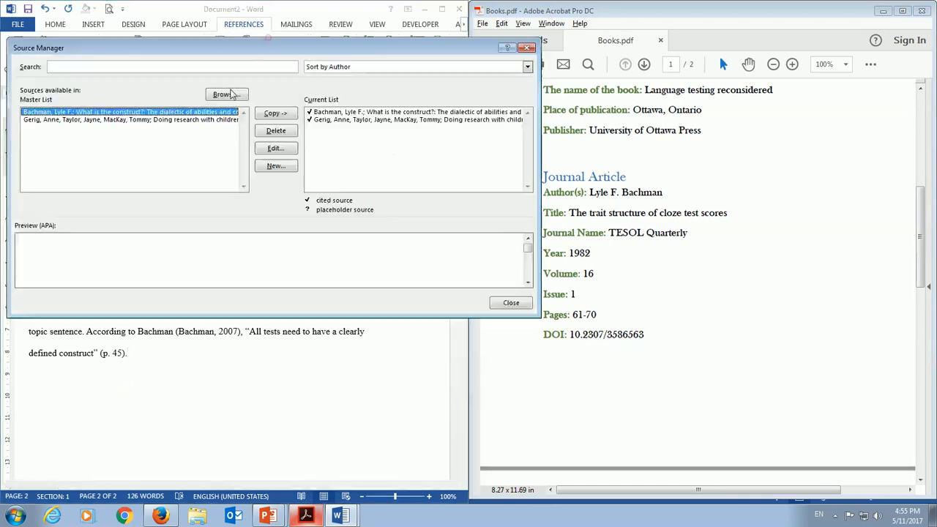
{"action": "left_click", "coordinate": [275, 165]}
{"action": "left_click", "coordinate": [244, 199]}
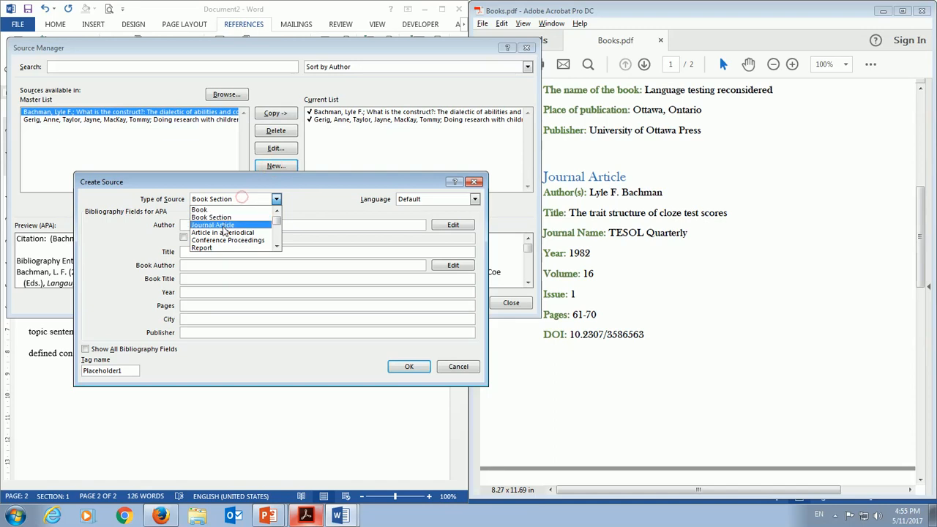
{"action": "left_click", "coordinate": [227, 224]}
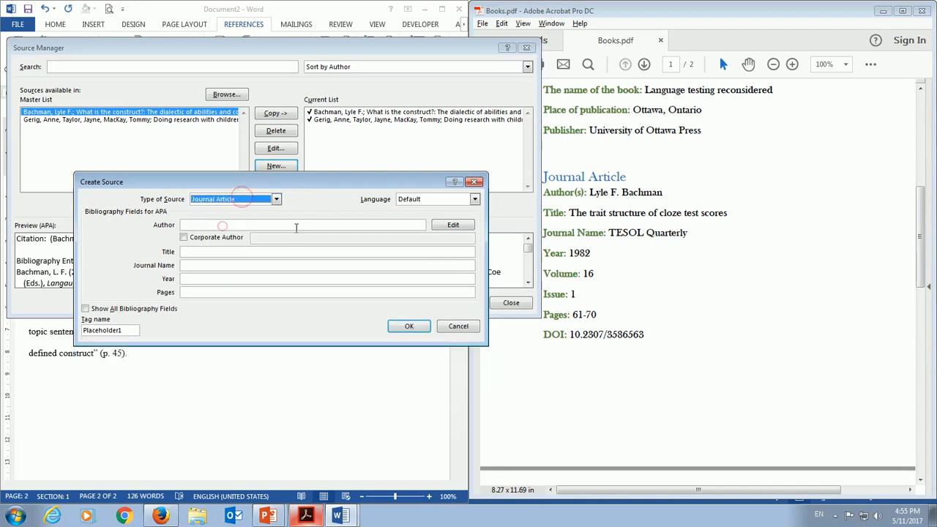
{"action": "left_click", "coordinate": [231, 225]}
{"action": "type", "text": "Lyle F."}
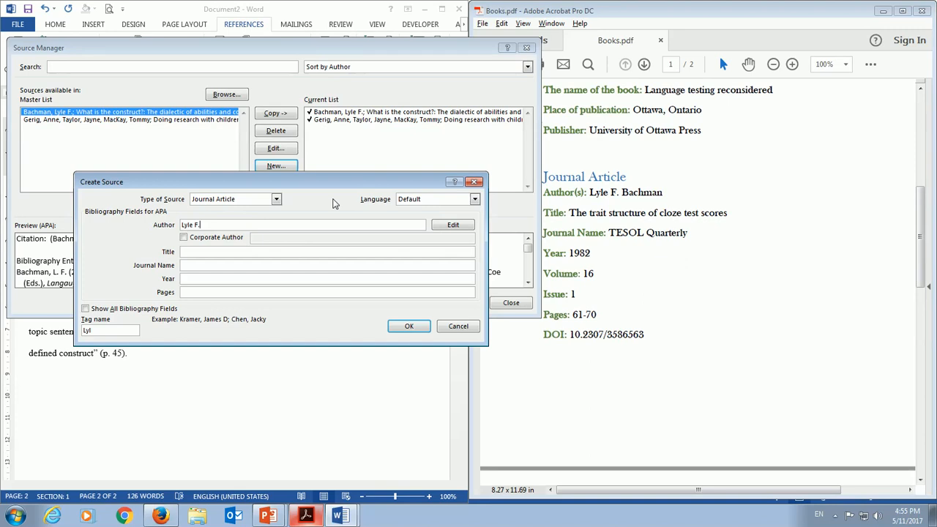
{"action": "type", "text": " Bachman"}
- Set the source's title to "The trait structure of cloze test scores" and the journal name to "TESOL Quarterly"
{"action": "key", "text": "Tab"}
{"action": "key", "text": "Tab"}
{"action": "type", "text": "The trait str"}
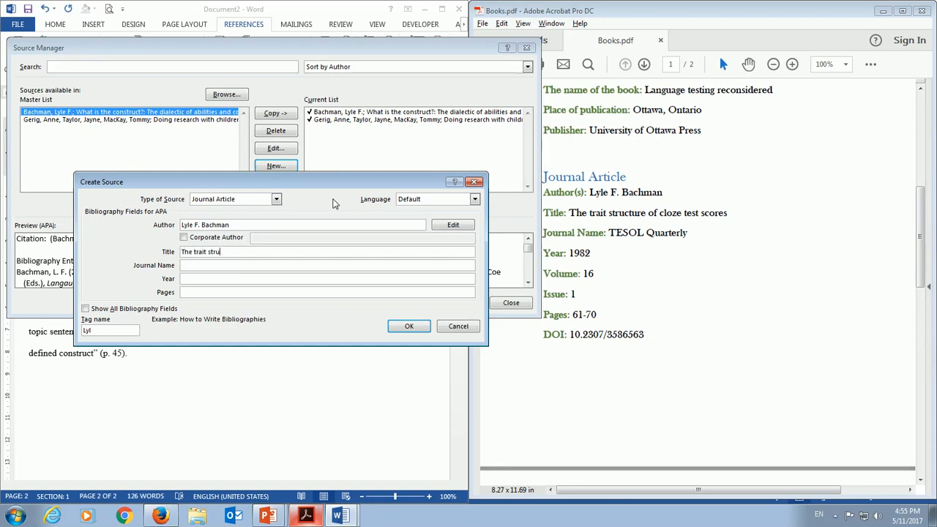
{"action": "type", "text": "ucture of cloze test scores"}
{"action": "key", "text": "Tab"}
{"action": "type", "text": "TES"}
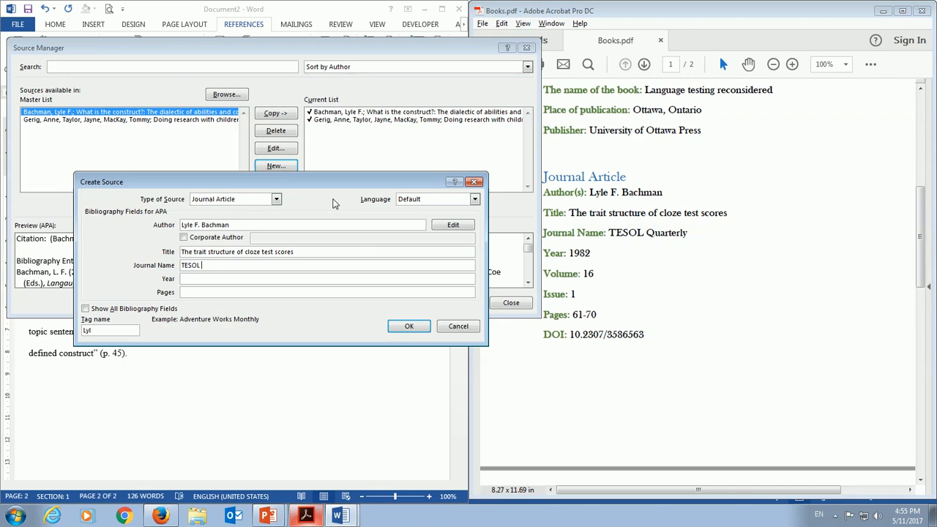
{"action": "type", "text": "OL Quarterly"}
- Set the journal article's year to 1982 and its pages to 61-70
{"action": "key", "text": "Tab"}
{"action": "type", "text": "1982"}
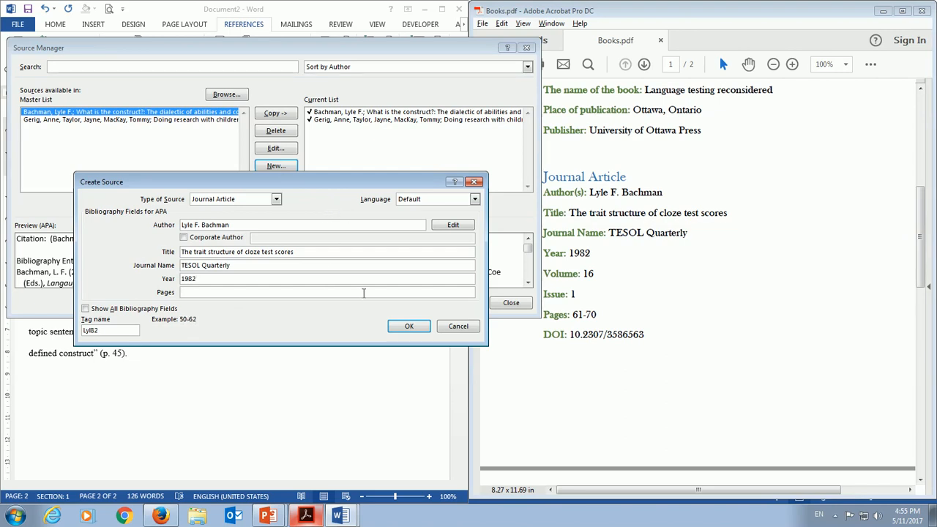
{"action": "type", "text": "61-70"}
- Show all bibliography fields for the journal article and set the volume to 16 and the issue to 1
{"action": "left_click", "coordinate": [125, 308]}
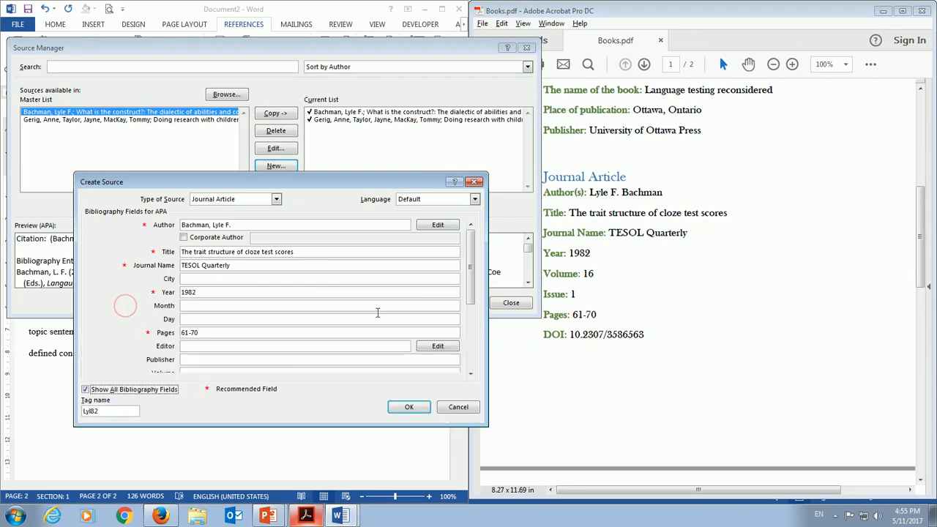
{"action": "left_click_drag", "start_coordinate": [471, 287], "coordinate": [464, 366]}
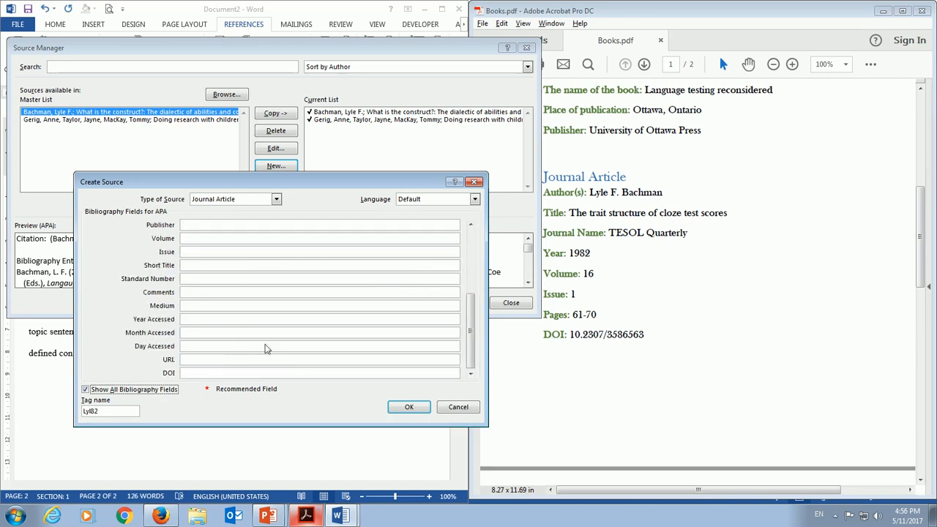
{"action": "mouse_move", "coordinate": [473, 334]}
{"action": "left_mouse_down"}
{"action": "mouse_move", "coordinate": [471, 316]}
{"action": "mouse_move", "coordinate": [472, 344]}
{"action": "left_mouse_up"}
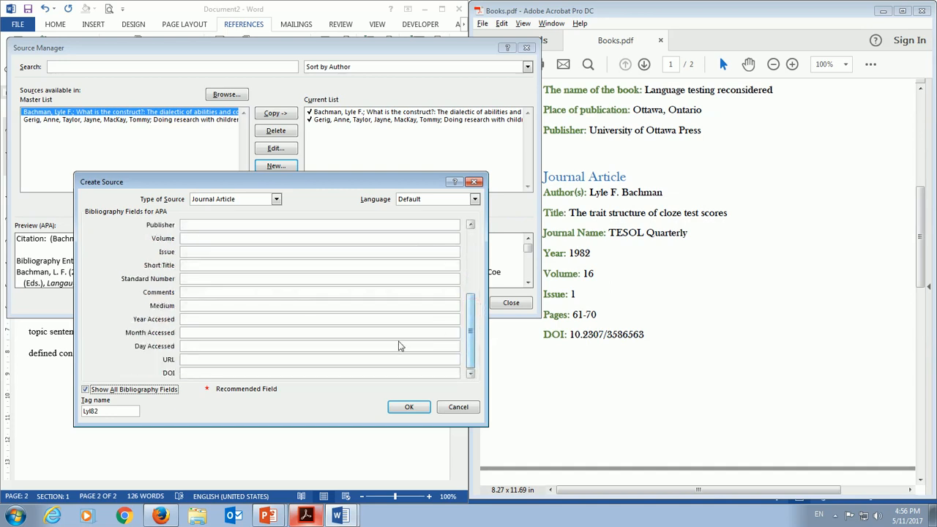
{"action": "left_click", "coordinate": [200, 240]}
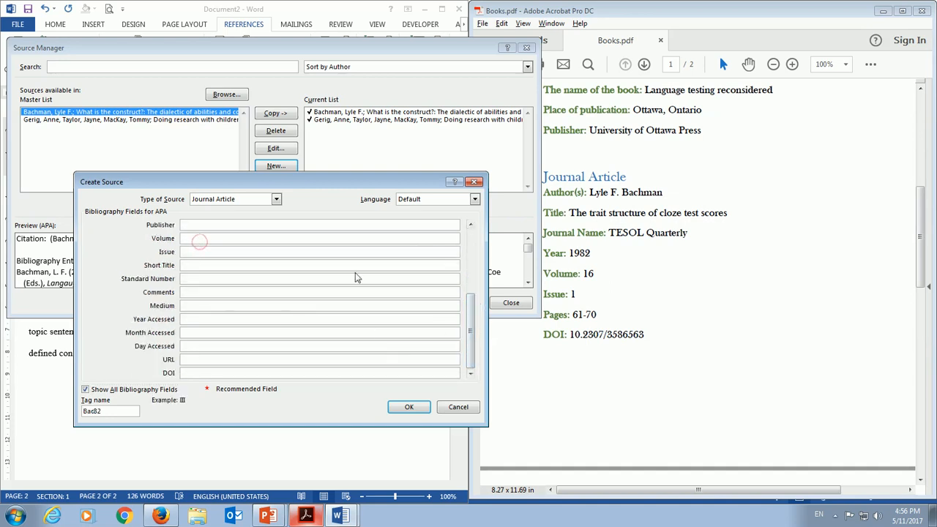
{"action": "type", "text": "16"}
{"action": "left_click", "coordinate": [221, 252]}
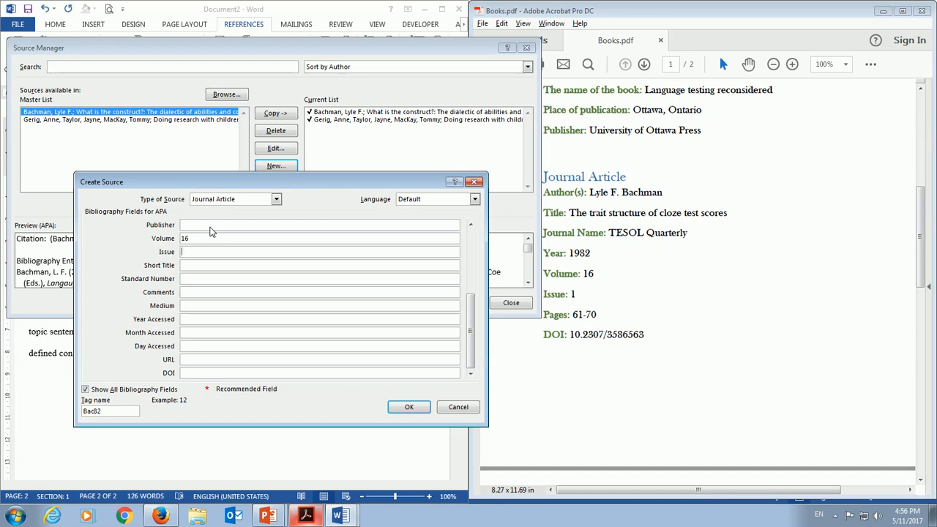
{"action": "type", "text": "1"}
- Copy the DOI 10.2307/3586563 from Books.pdf into the journal article's DOI field and save the source
{"action": "key", "text": "Tab"}
{"action": "key", "text": "Tab"}
{"action": "key", "text": "Tab"}
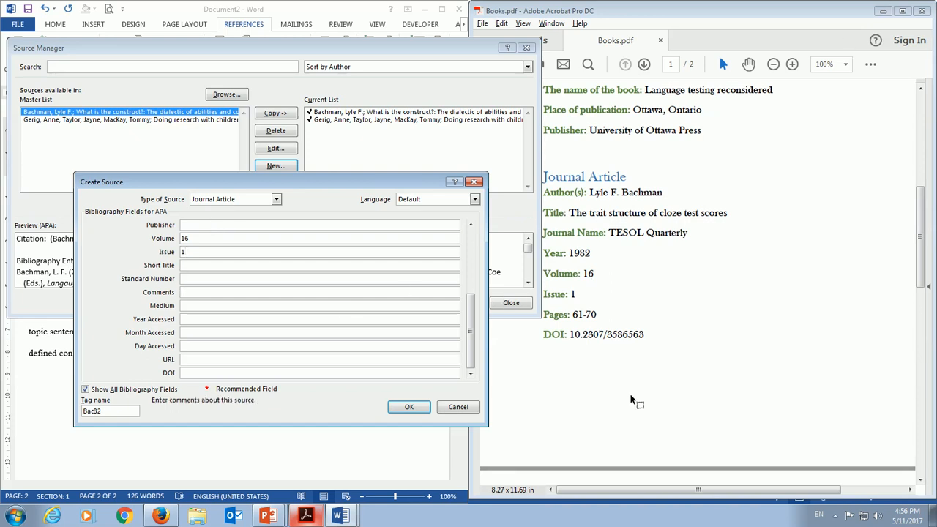
{"action": "left_click_drag", "start_coordinate": [570, 335], "coordinate": [641, 343]}
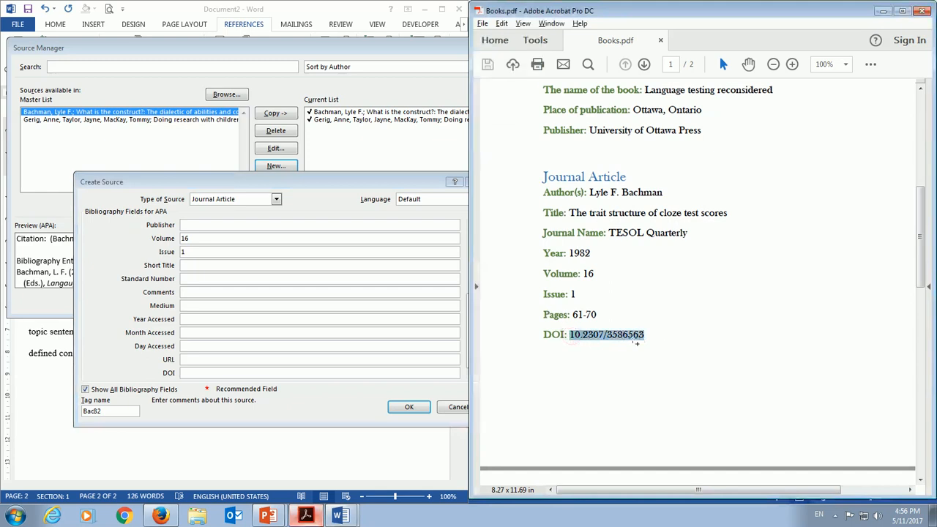
{"action": "right_click", "coordinate": [633, 343]}
{"action": "left_click", "coordinate": [666, 159]}
{"action": "left_click", "coordinate": [211, 373]}
{"action": "right_click", "coordinate": [210, 374]}
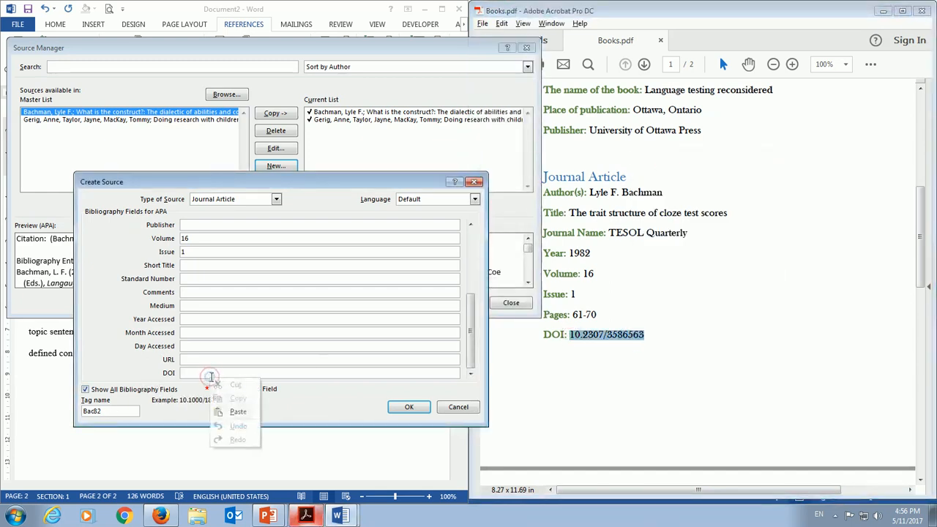
{"action": "left_click", "coordinate": [234, 414]}
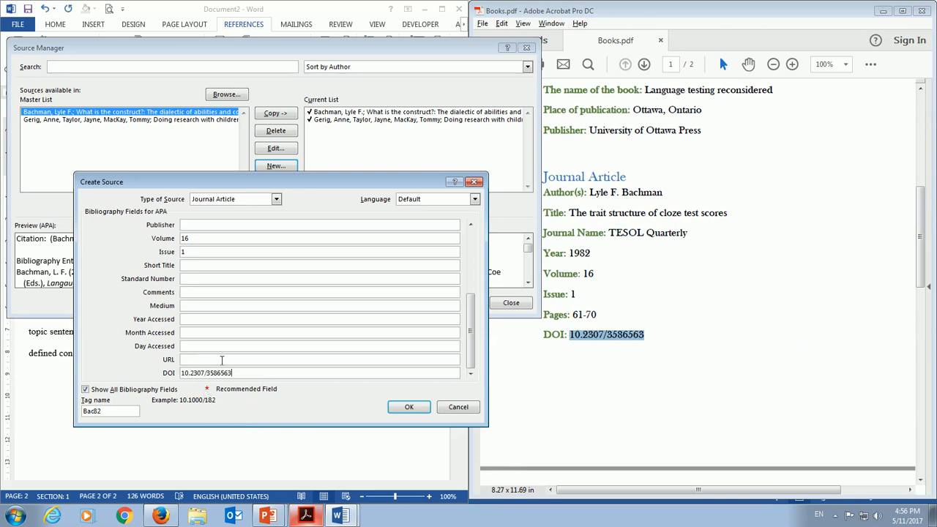
{"action": "left_click", "coordinate": [414, 408]}
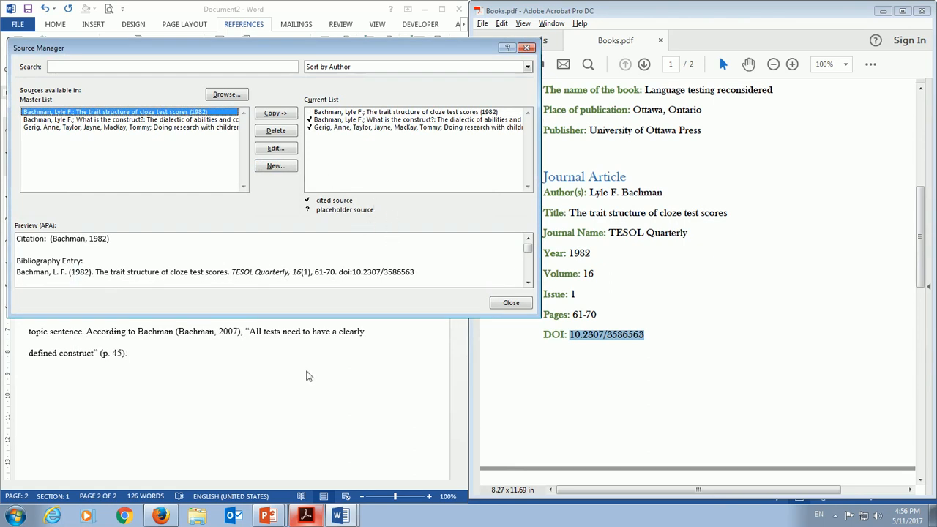
- Create a new source of type Article in a Periodical and enter the author's full name from the periodical details in Books.pdf
{"action": "left_click", "coordinate": [776, 299]}
{"action": "scroll", "coordinate": [759, 329], "scroll_direction": "down", "scroll_amount": 10}
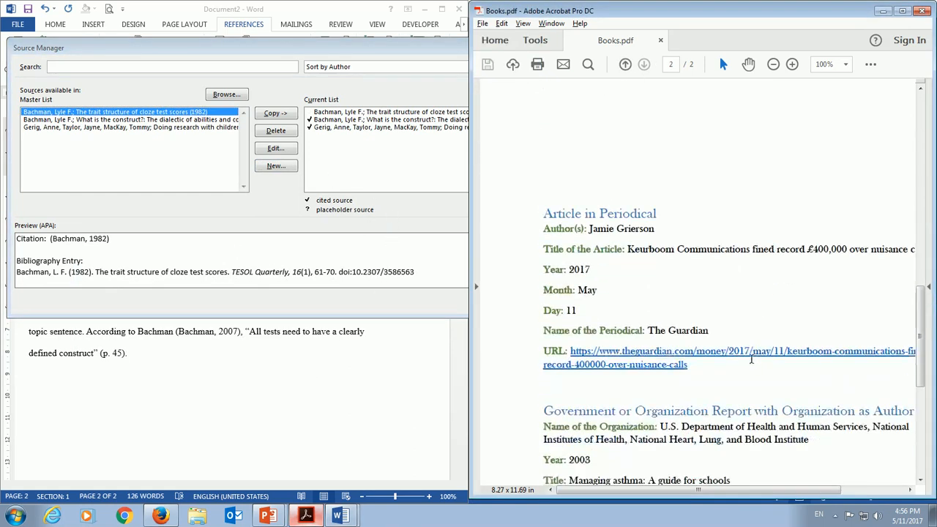
{"action": "left_click", "coordinate": [258, 240]}
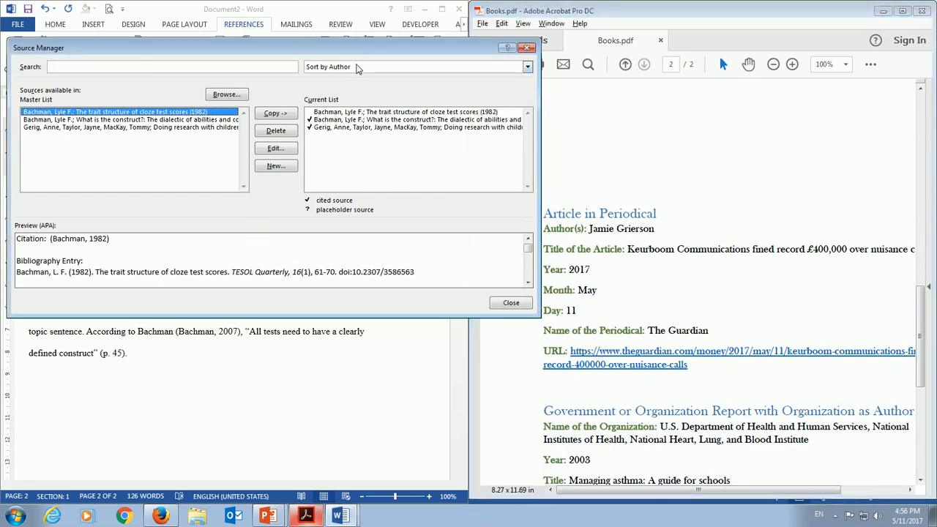
{"action": "left_click", "coordinate": [307, 96]}
{"action": "mouse_move", "coordinate": [287, 47]}
{"action": "left_mouse_down"}
{"action": "mouse_move", "coordinate": [246, 73]}
{"action": "mouse_move", "coordinate": [271, 50]}
{"action": "left_mouse_up"}
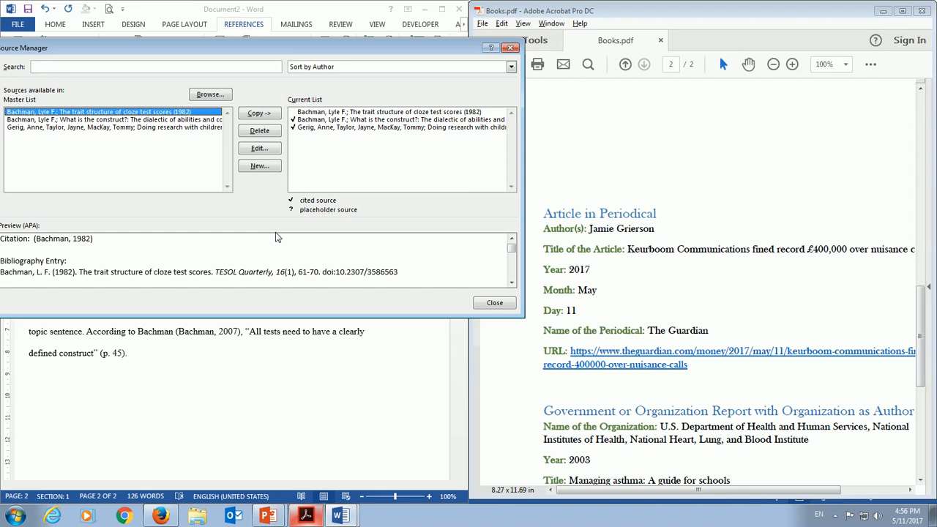
{"action": "left_click", "coordinate": [260, 166]}
{"action": "left_click", "coordinate": [223, 199]}
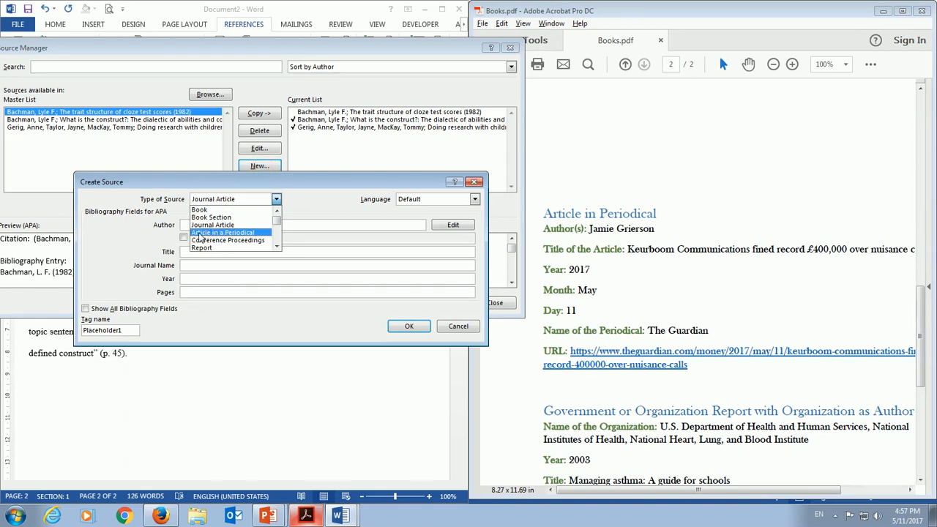
{"action": "left_click", "coordinate": [200, 232]}
{"action": "left_click", "coordinate": [227, 224]}
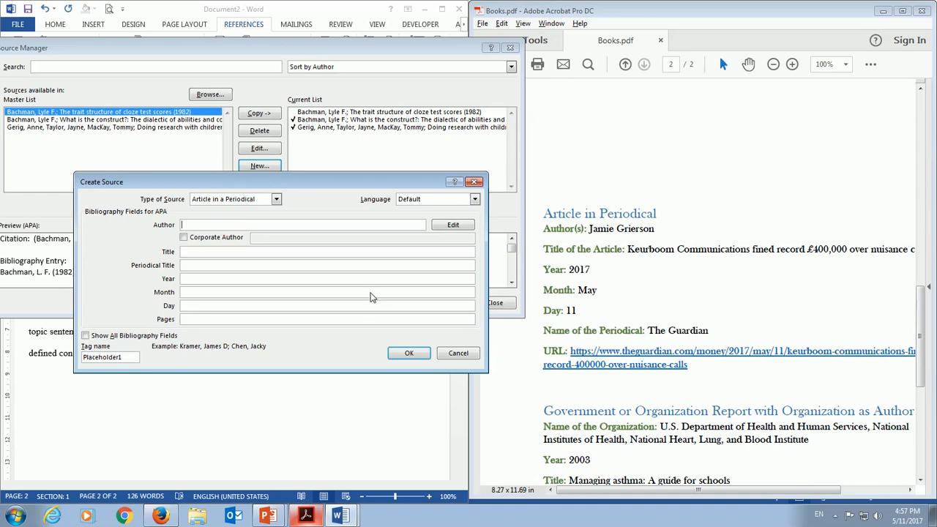
{"action": "type", "text": "Jam"}
- Copy the article title "Keurboom Communications fined record £400,000 over nuisance calls" from Books.pdf into the source's title field
{"action": "key", "text": "Tab"}
{"action": "key", "text": "Tab"}
{"action": "key", "text": "Tab"}
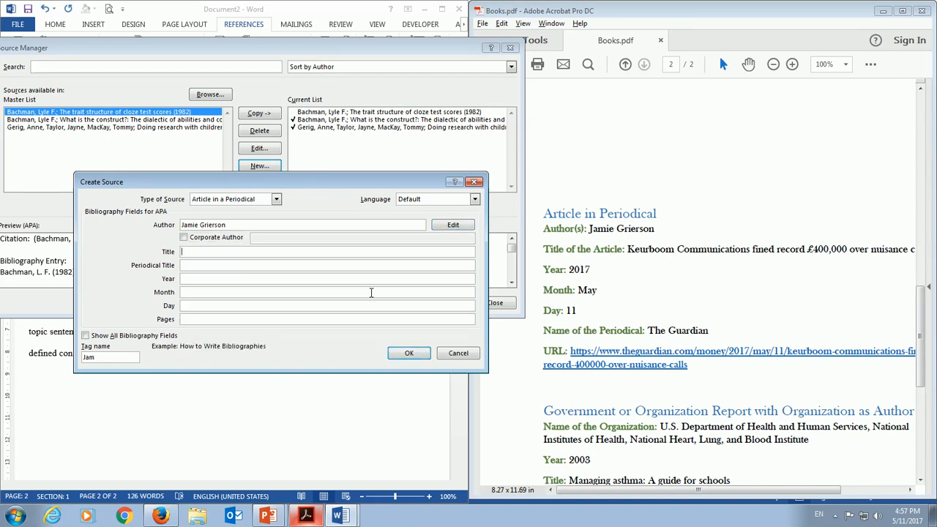
{"action": "type", "text": "Keurboo"}
{"action": "left_click", "coordinate": [740, 254]}
{"action": "left_click_drag", "start_coordinate": [628, 250], "coordinate": [805, 300]}
{"action": "key", "text": "shift+Left"}
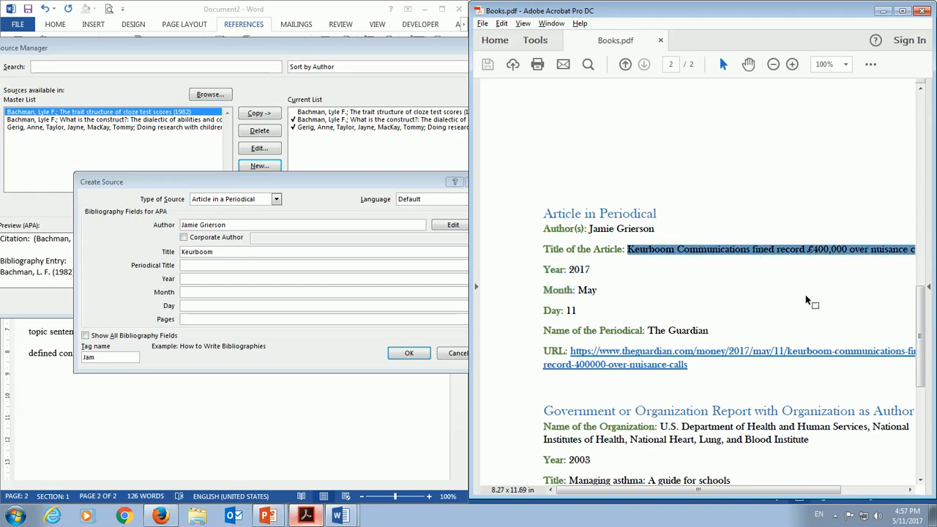
{"action": "key", "text": "ctrl+c"}
{"action": "left_click", "coordinate": [311, 268]}
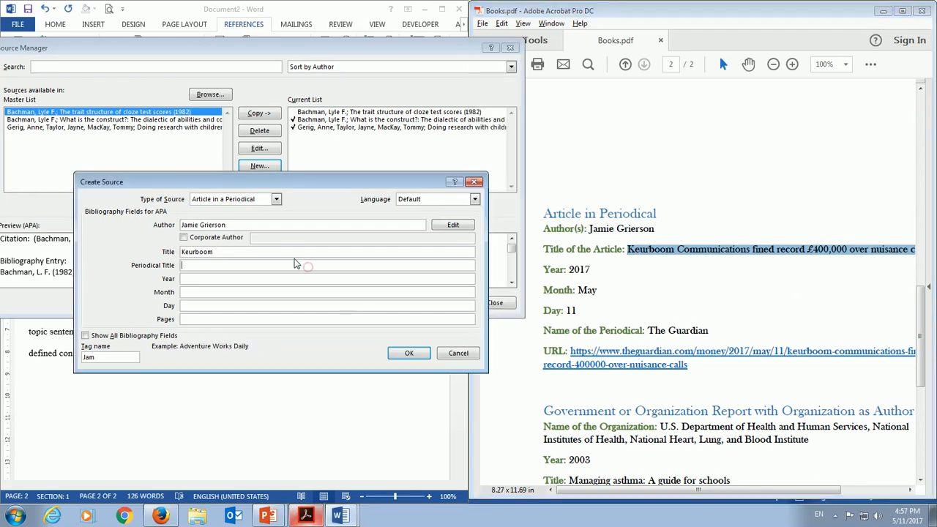
{"action": "double_click", "coordinate": [296, 253]}
{"action": "key", "text": "ctrl+v"}
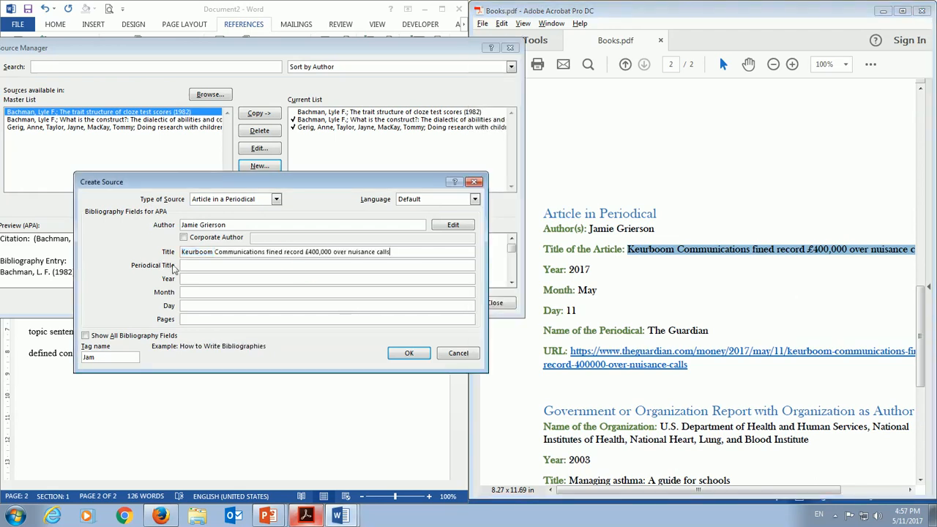
- Set the periodical title to "The Guardian" and the publication date to year 2017, month May, day 11
{"action": "left_click", "coordinate": [301, 266]}
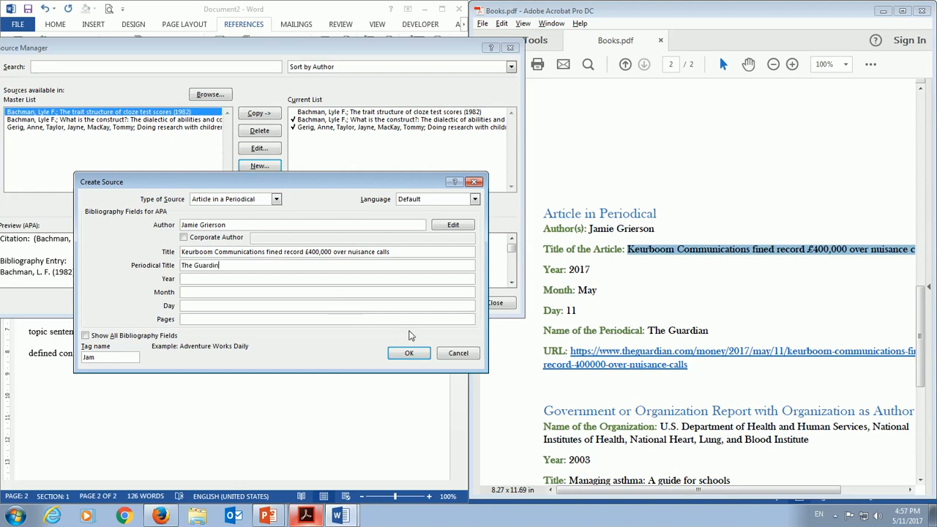
{"action": "key", "text": "Tab"}
{"action": "type", "text": "2017"}
{"action": "key", "text": "Tab"}
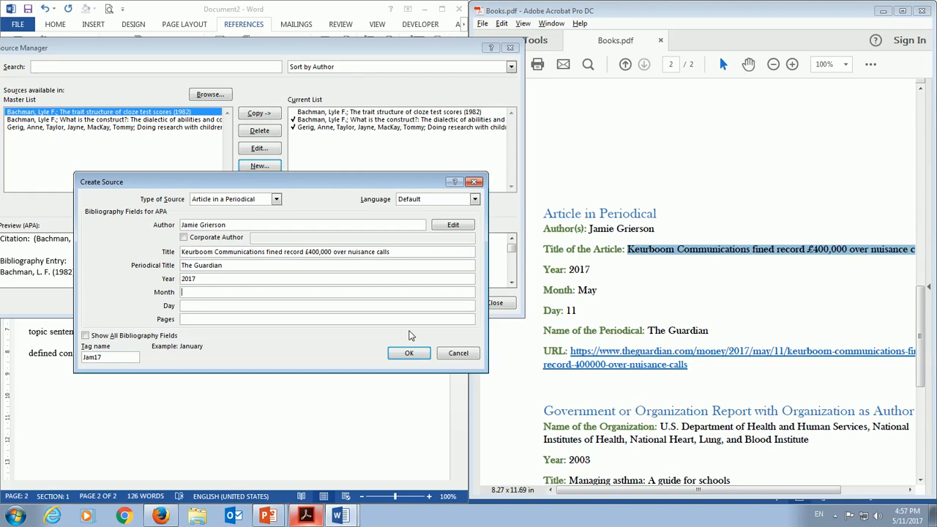
{"action": "key", "text": "Tab"}
{"action": "key", "text": "Tab"}
- Show all bibliography fields, copy the Guardian article's web address from Books.pdf into the URL field and save the source
{"action": "left_click", "coordinate": [102, 338]}
{"action": "left_click_drag", "start_coordinate": [469, 293], "coordinate": [478, 365]}
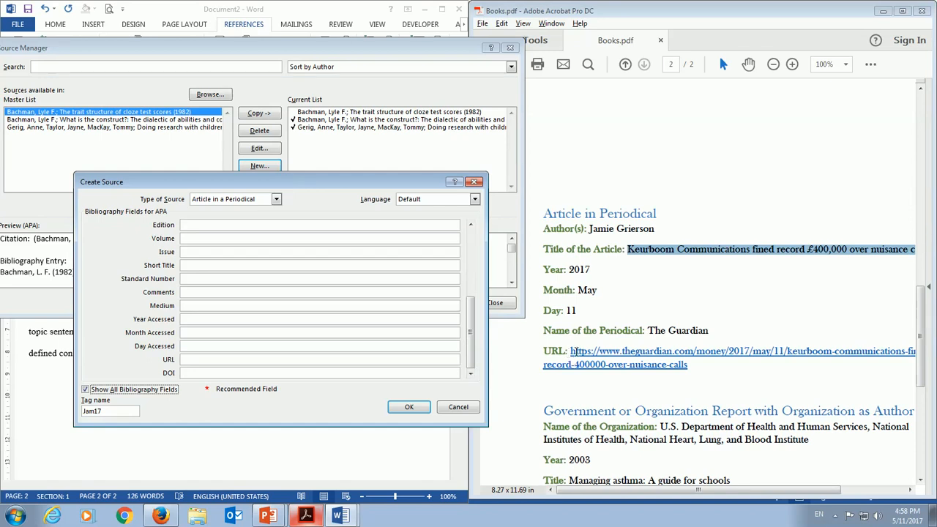
{"action": "left_click_drag", "start_coordinate": [571, 351], "coordinate": [688, 366]}
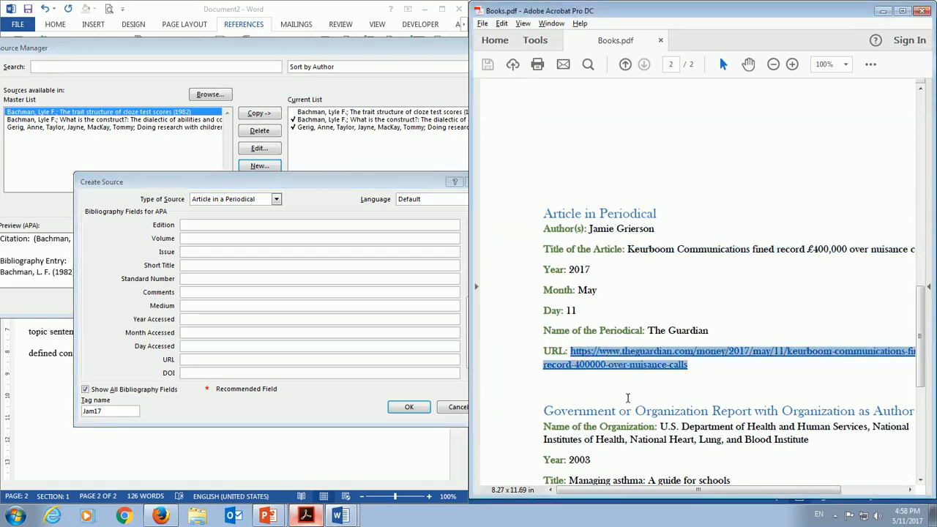
{"action": "left_click", "coordinate": [238, 361]}
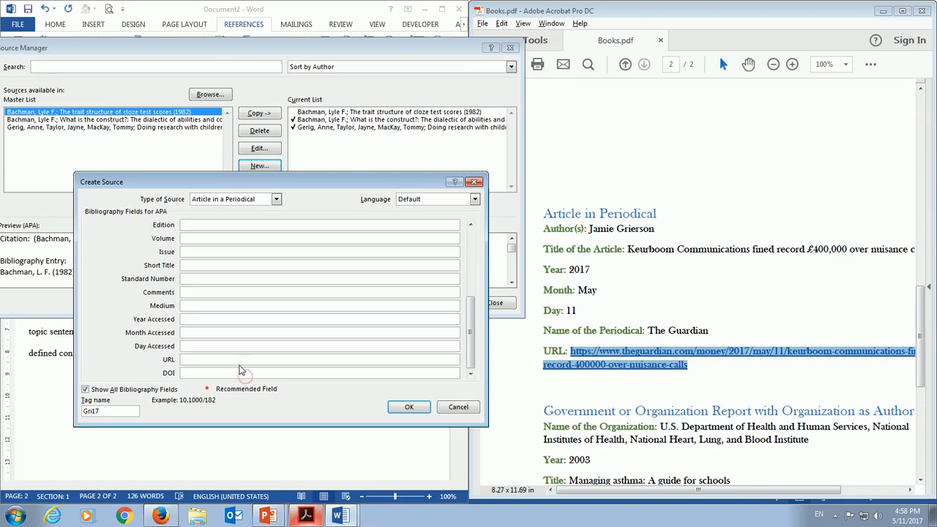
{"action": "key", "text": "ctrl+v"}
{"action": "left_click", "coordinate": [409, 407]}
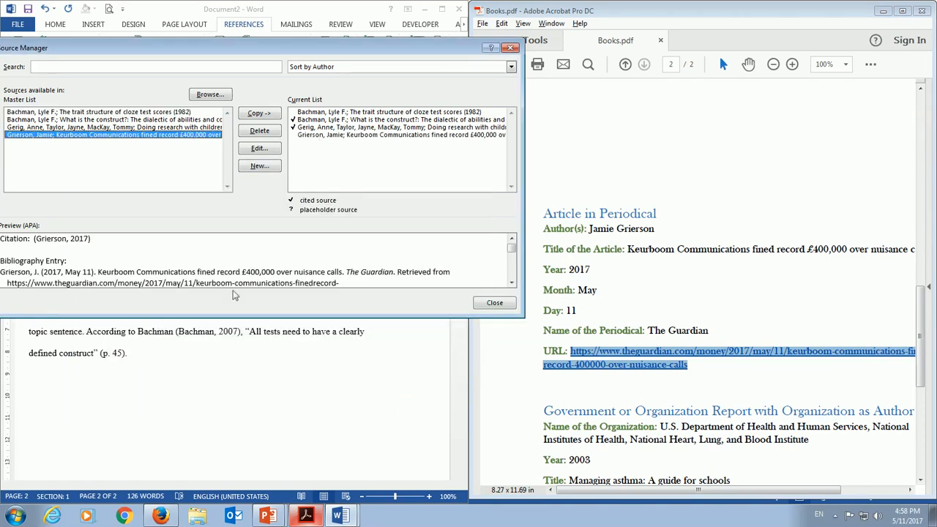
- Move the source manager aside and bring the Government or Organization Report details into view in Books.pdf
{"action": "left_click_drag", "start_coordinate": [278, 49], "coordinate": [377, 68]}
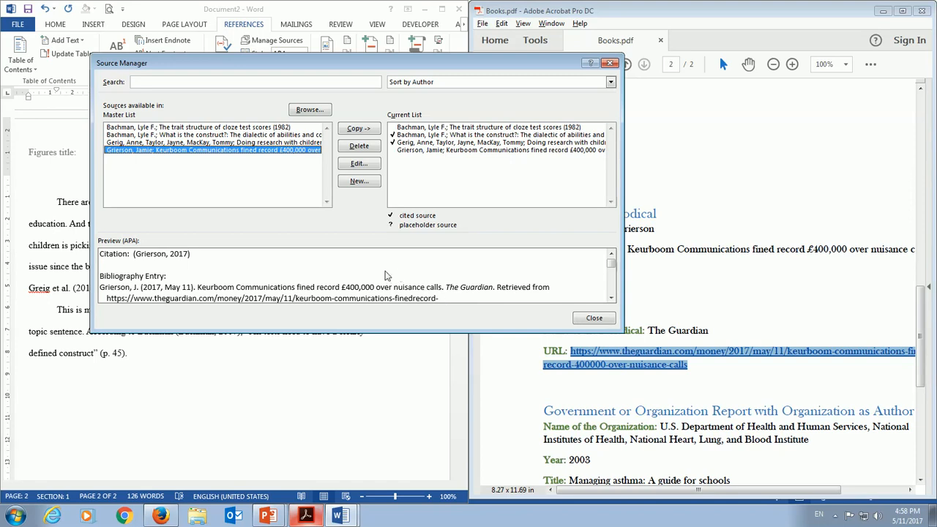
{"action": "left_click_drag", "start_coordinate": [373, 62], "coordinate": [244, 58]}
{"action": "left_click", "coordinate": [550, 380]}
{"action": "scroll", "coordinate": [557, 373], "scroll_direction": "down", "scroll_amount": 5}
{"action": "scroll", "coordinate": [582, 359], "scroll_direction": "down", "scroll_amount": 1}
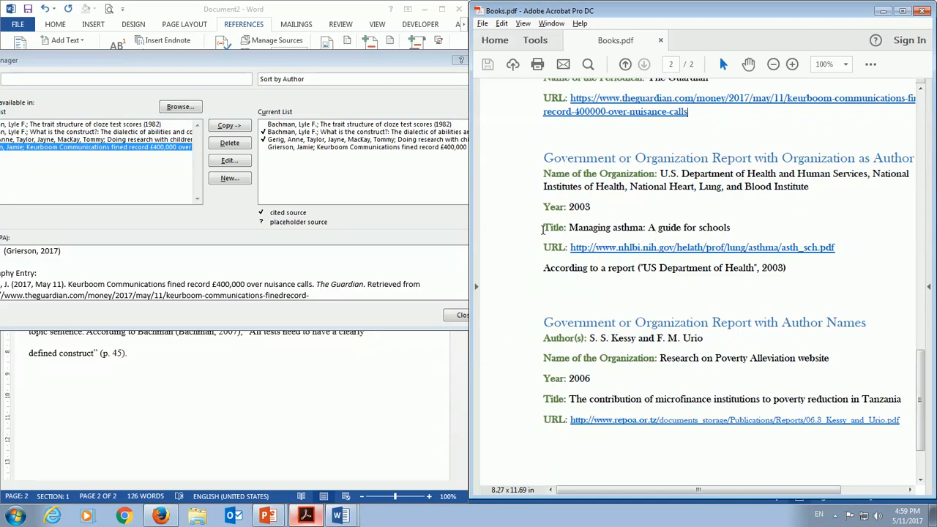
- Create a new bibliography source with Report as its type
{"action": "left_click", "coordinate": [250, 197]}
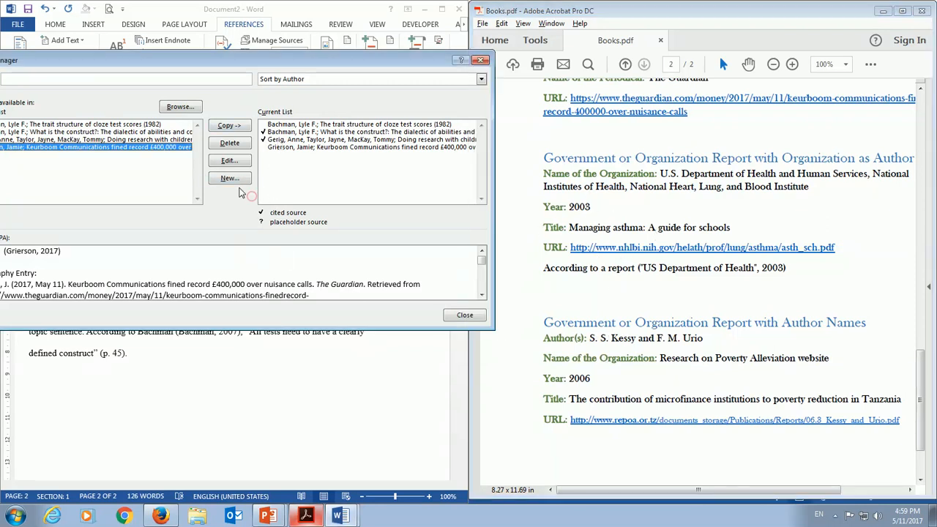
{"action": "left_click", "coordinate": [229, 178]}
{"action": "left_click", "coordinate": [241, 203]}
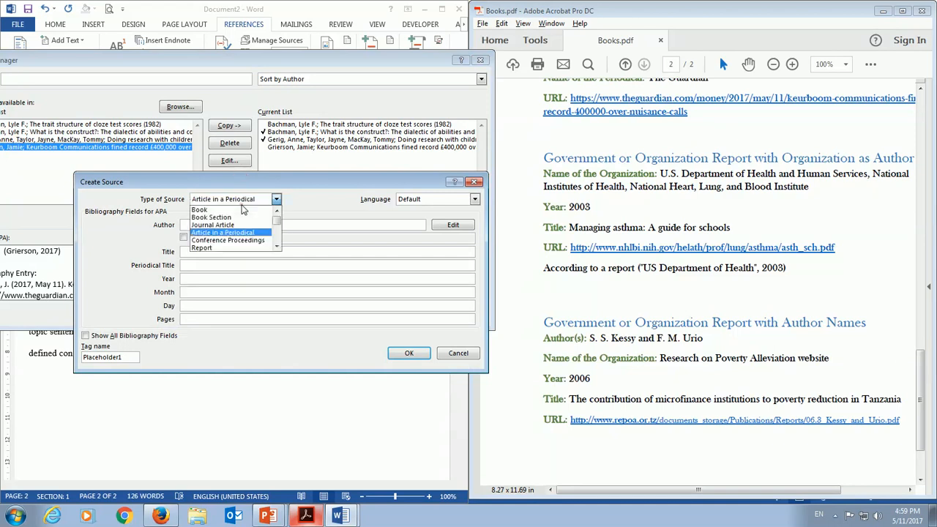
{"action": "left_click", "coordinate": [228, 248]}
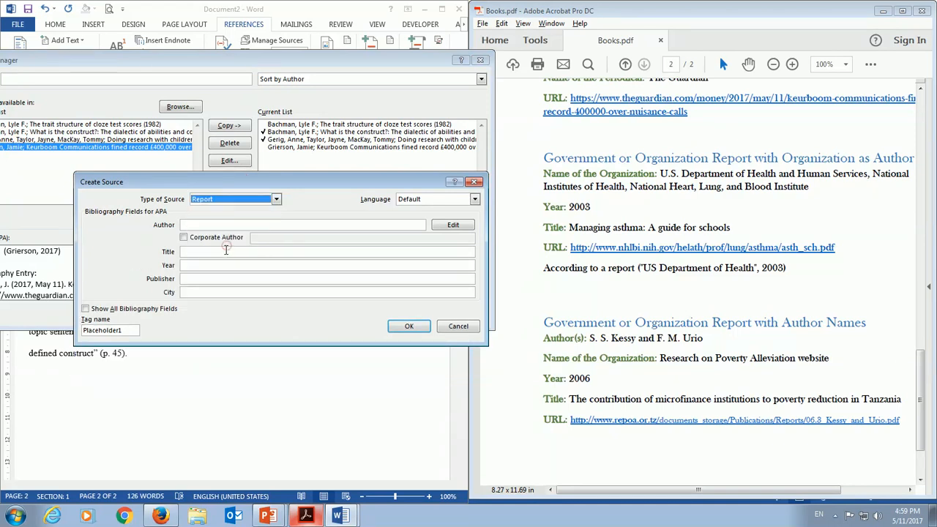
{"action": "left_click", "coordinate": [224, 198]}
{"action": "left_click", "coordinate": [224, 249]}
{"action": "left_click", "coordinate": [222, 225]}
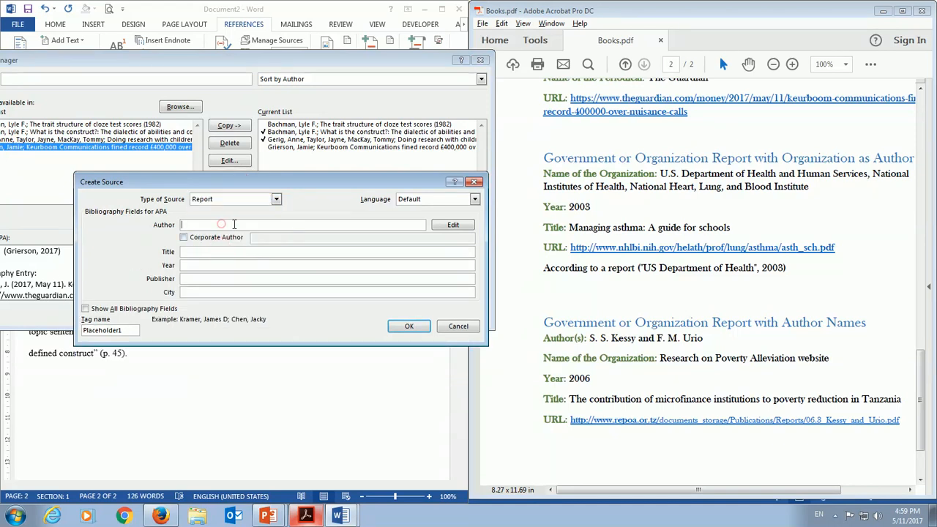
- Enable the corporate author and copy "U.S. Department of Health and Human Services, National" into it from Books.pdf
{"action": "left_click_drag", "start_coordinate": [650, 173], "coordinate": [810, 188]}
{"action": "left_click", "coordinate": [805, 228]}
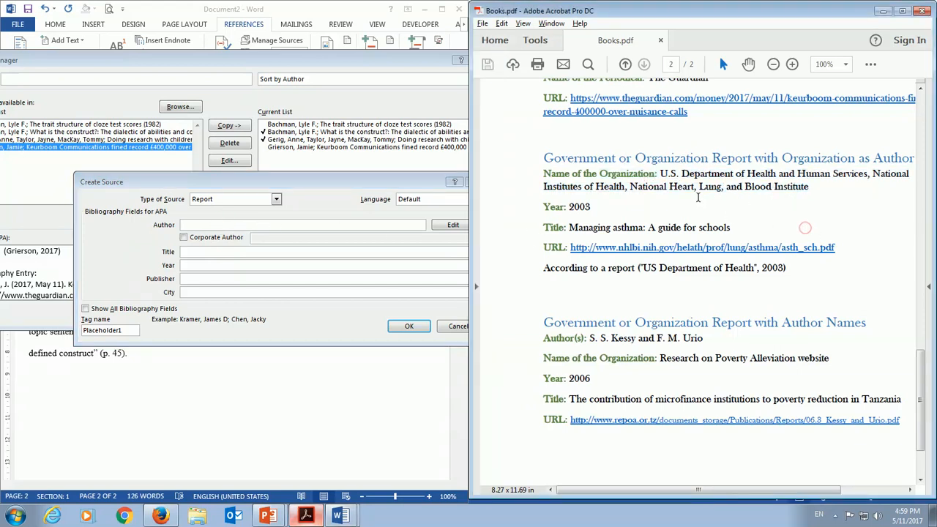
{"action": "left_click", "coordinate": [211, 224]}
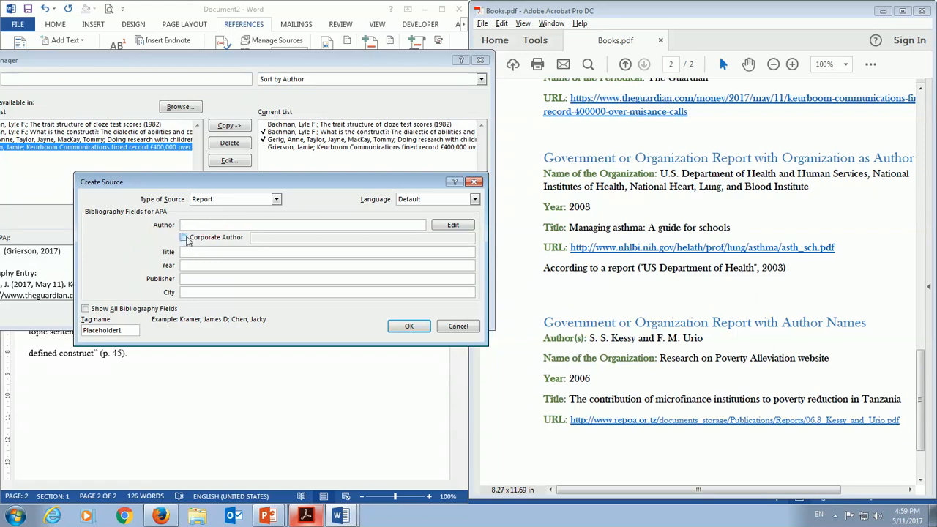
{"action": "left_click", "coordinate": [185, 239]}
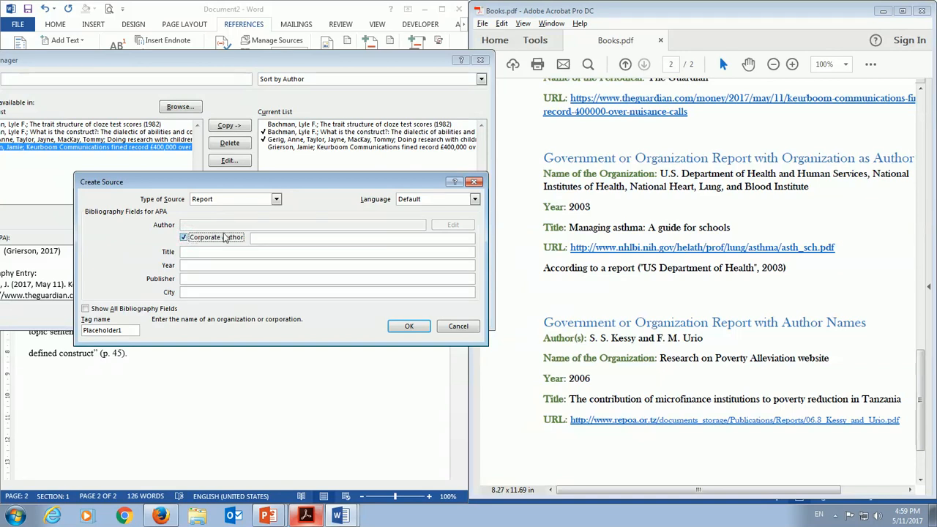
{"action": "left_click_drag", "start_coordinate": [630, 187], "coordinate": [808, 189]}
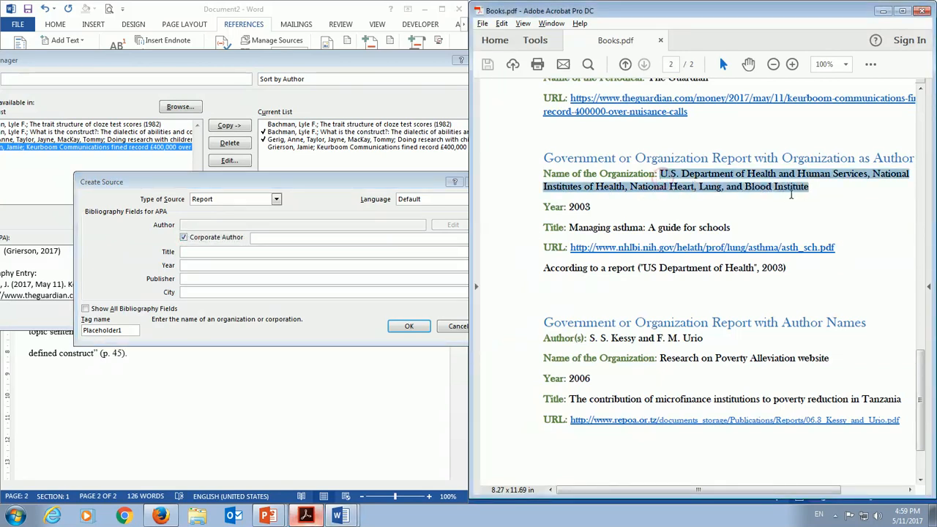
{"action": "left_click", "coordinate": [275, 240]}
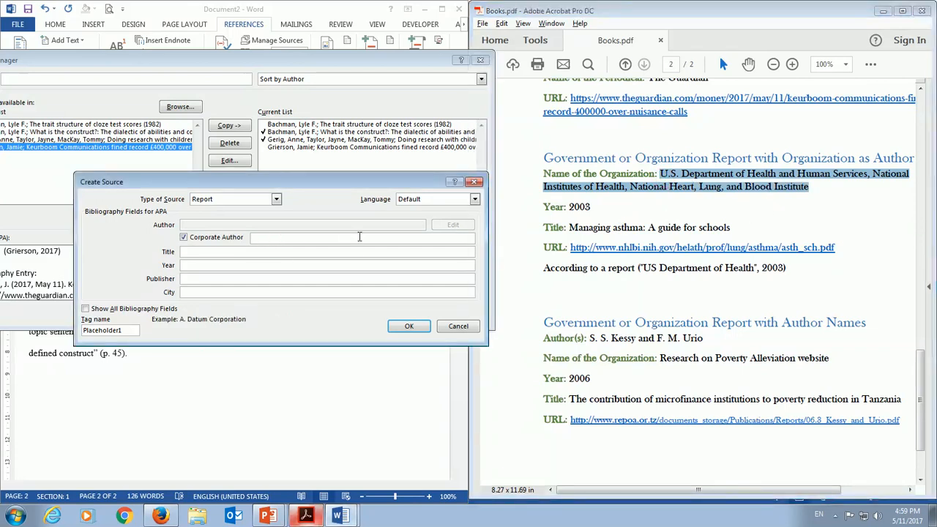
{"action": "type", "text": "U.S. Department of Health and Human Services, National"}
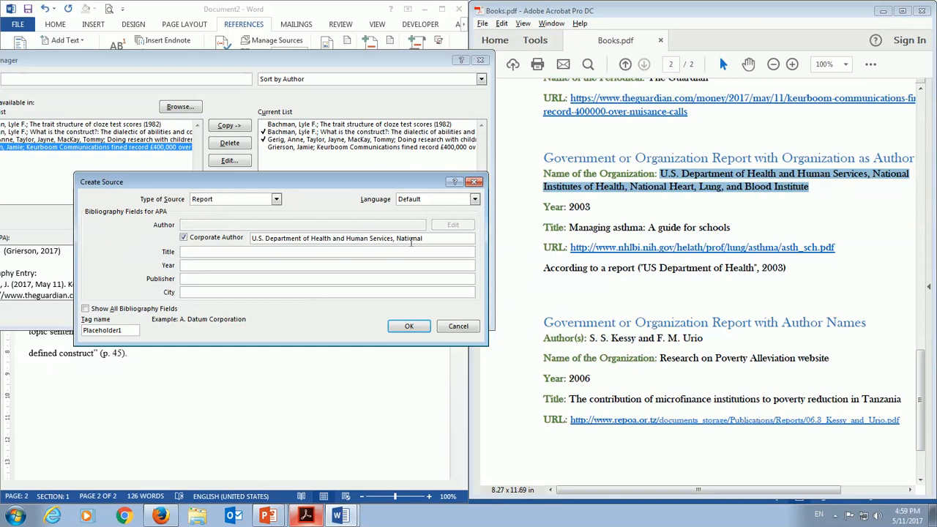
- Append "Institutes of Health, National Heart, Lung, and Blood Institute" from Books.pdf to the end of the corporate author name
{"action": "left_click_drag", "start_coordinate": [429, 238], "coordinate": [241, 238]}
{"action": "left_click", "coordinate": [878, 188]}
{"action": "left_click_drag", "start_coordinate": [543, 186], "coordinate": [809, 187]}
{"action": "key", "text": "ctrl+c"}
{"action": "left_click", "coordinate": [433, 238]}
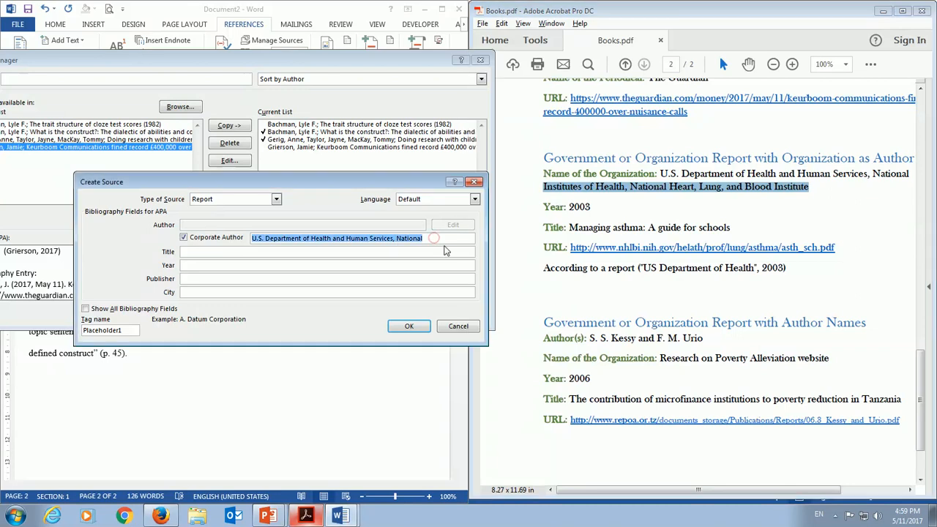
{"action": "left_click", "coordinate": [444, 242]}
{"action": "key", "text": "ctrl+v"}
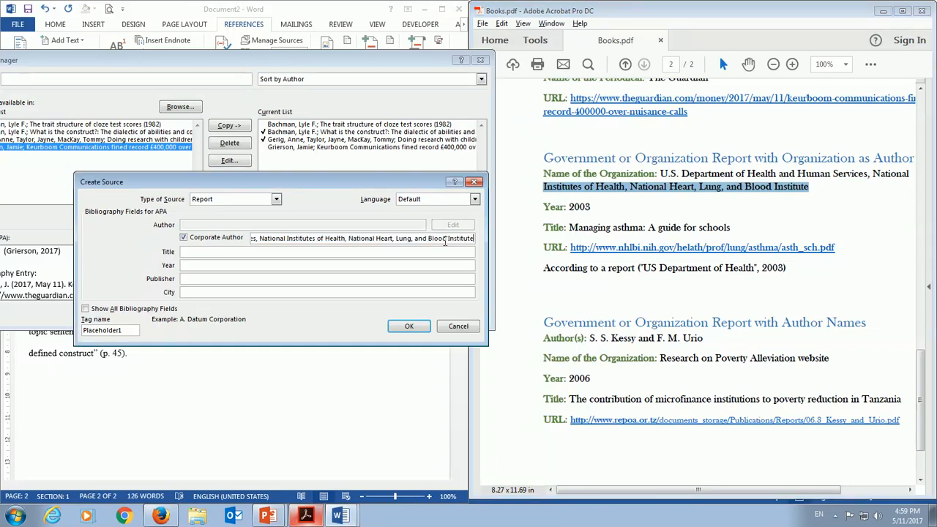
- Set the report's title to "Managing asthma: A guide for schools" and its year to 2003
{"action": "left_click", "coordinate": [269, 252]}
{"action": "type", "text": "Managing asthma: A guide for schools"}
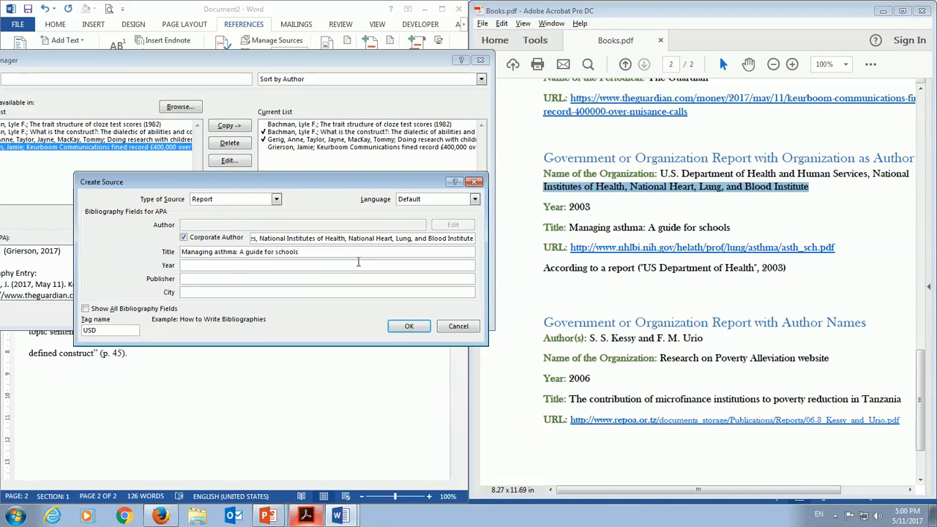
{"action": "left_click", "coordinate": [358, 263]}
{"action": "type", "text": "2003"}
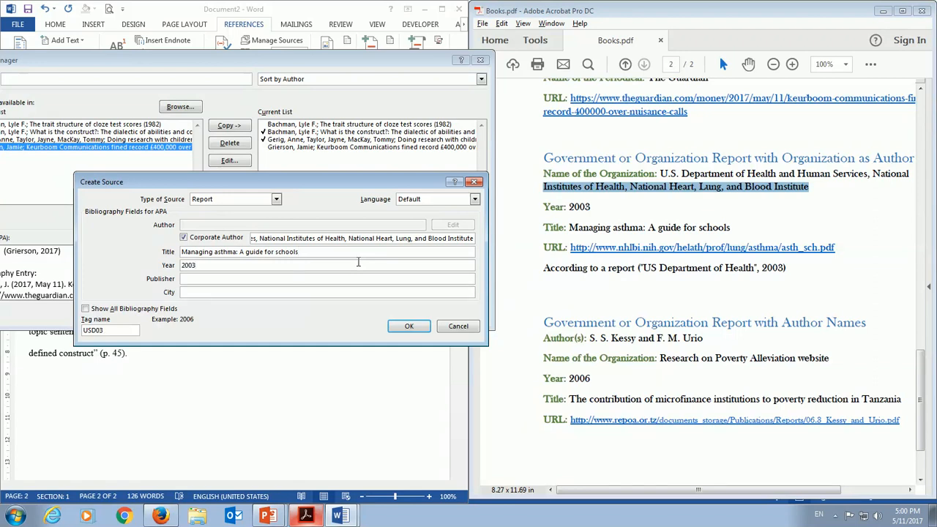
- Show all bibliography fields, copy the asthma report's web address from Books.pdf into the URL field and save the source
{"action": "left_click", "coordinate": [366, 279]}
{"action": "left_click_drag", "start_coordinate": [573, 247], "coordinate": [846, 250]}
{"action": "key", "text": "ctrl+c"}
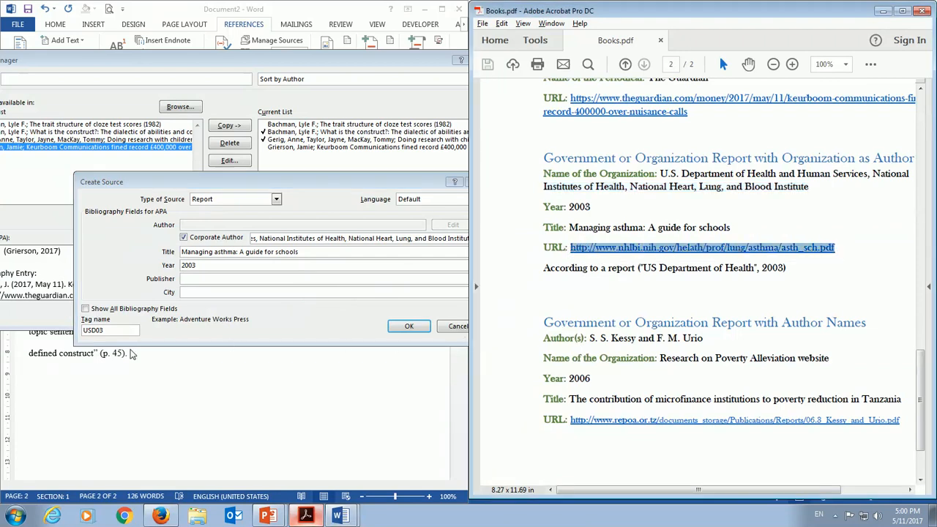
{"action": "left_click", "coordinate": [119, 307]}
{"action": "left_click", "coordinate": [115, 309]}
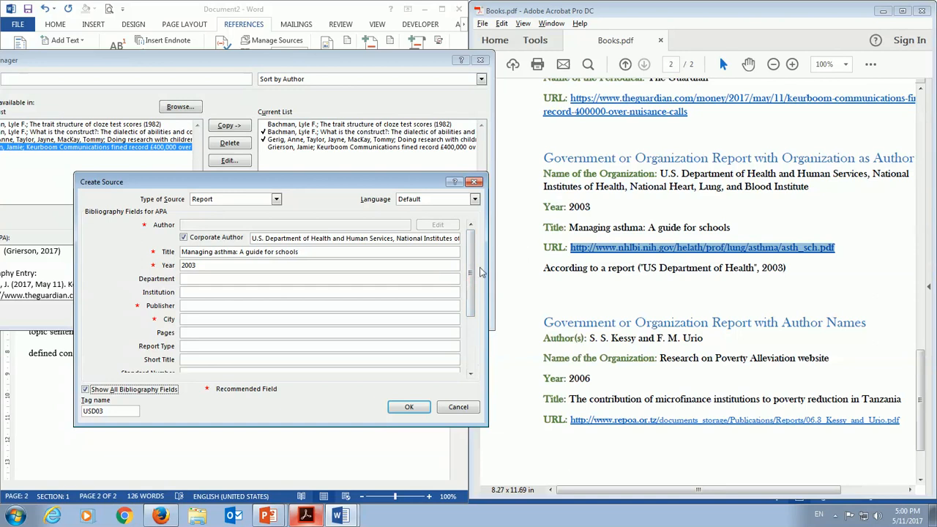
{"action": "key", "text": "Tab"}
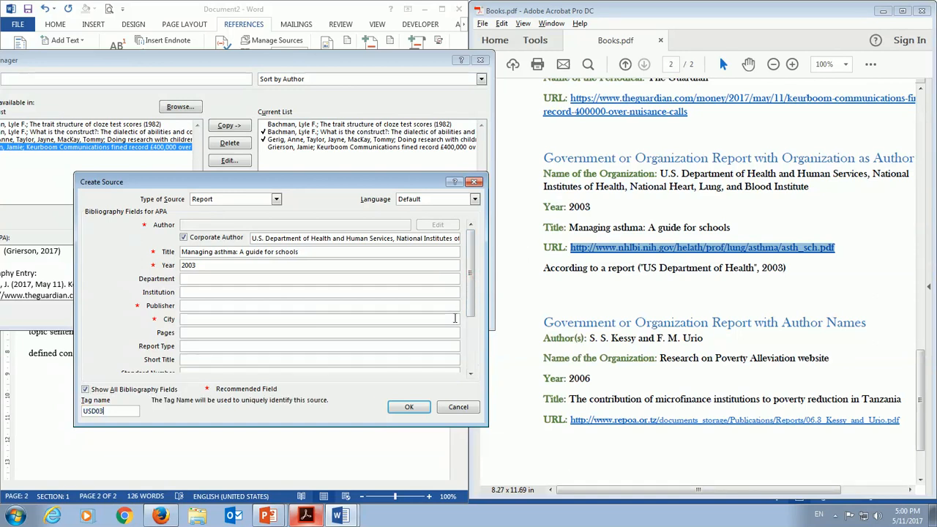
{"action": "left_click_drag", "start_coordinate": [472, 274], "coordinate": [472, 327]}
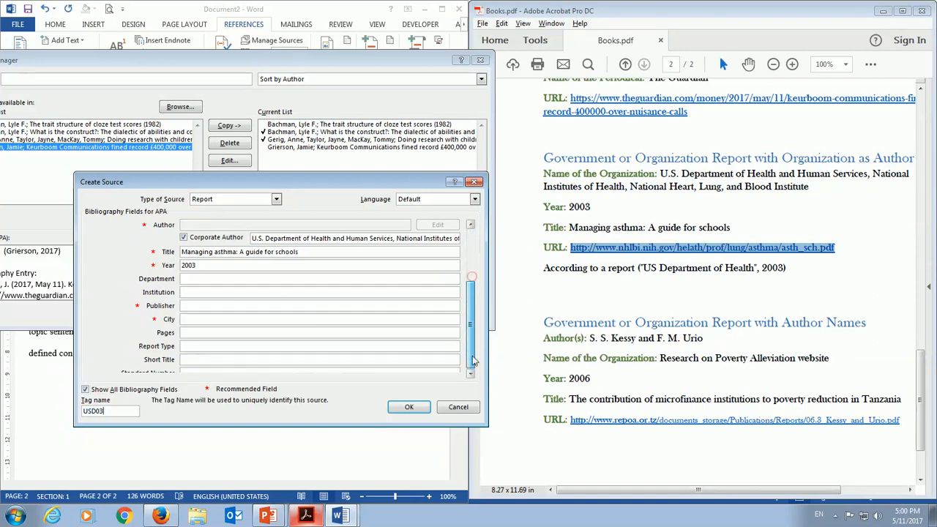
{"action": "left_click", "coordinate": [271, 359]}
{"action": "key", "text": "ctrl+v"}
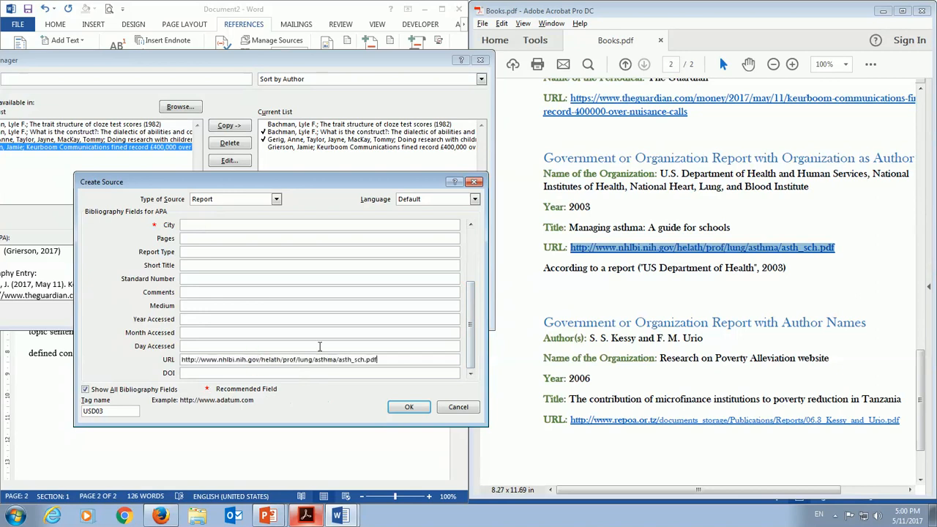
{"action": "left_click", "coordinate": [407, 403]}
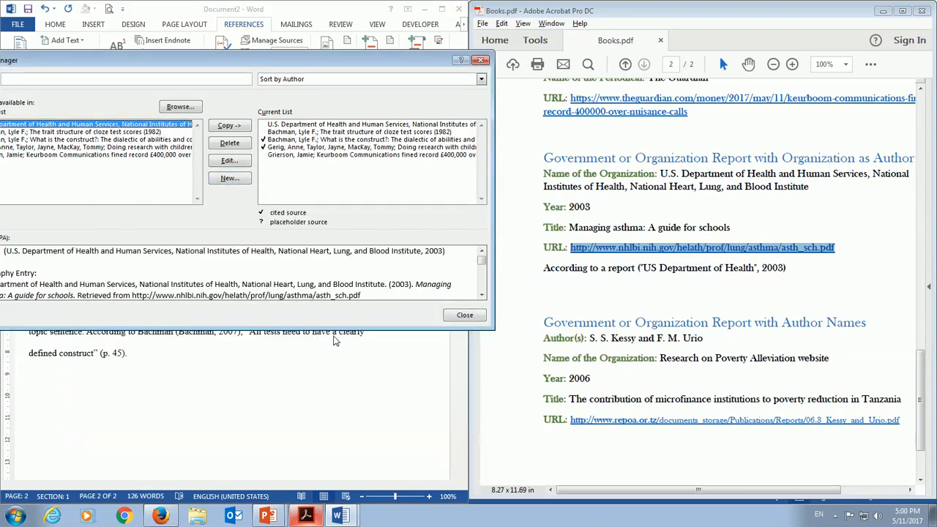
- Close the source manager and write "There are some reports related to the study of asthma on children" as the essay's next paragraph
{"action": "left_click", "coordinate": [456, 303]}
{"action": "left_click", "coordinate": [461, 315]}
{"action": "left_click", "coordinate": [249, 393]}
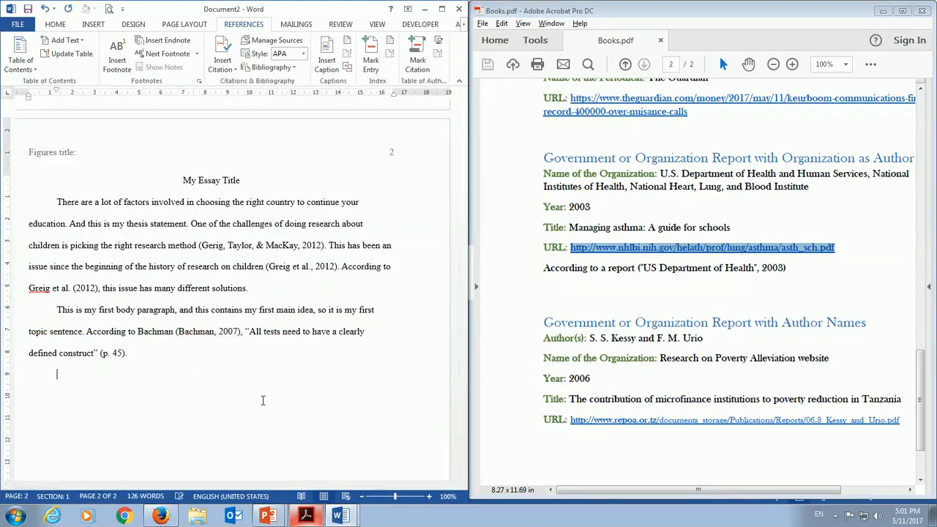
{"action": "type", "text": "There are some reports related to the "}
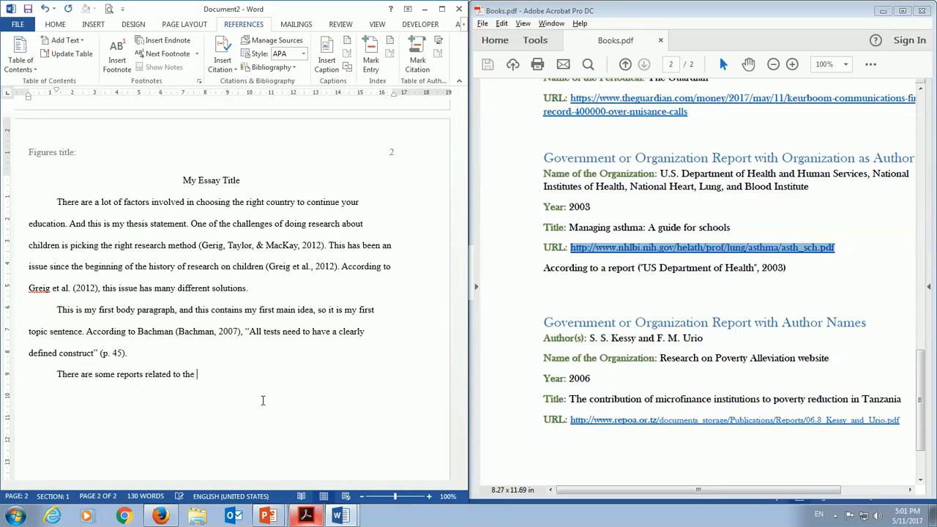
{"action": "type", "text": "study of asthma on children"}
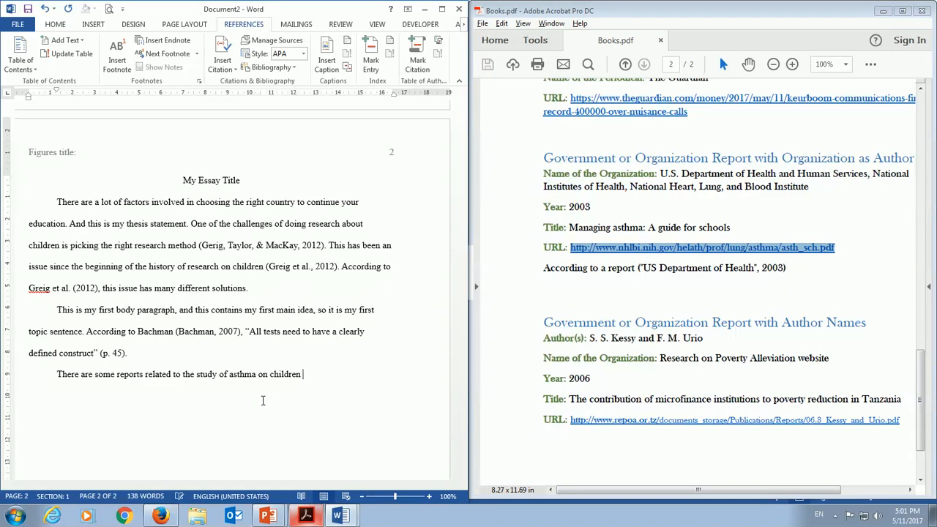
- Try citing the 2003 "Managing asthma: A guide for schools" report after "children" and undo the inserted citation
{"action": "left_click", "coordinate": [227, 60]}
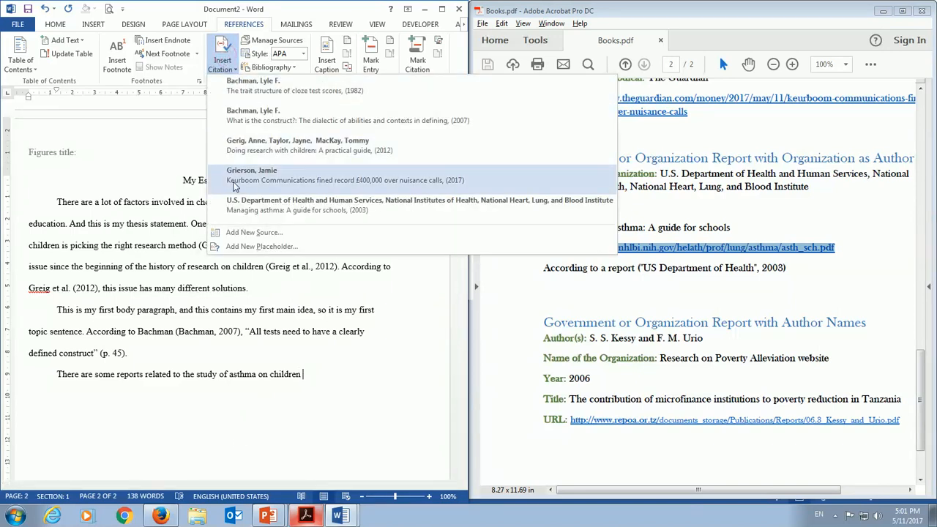
{"action": "left_click", "coordinate": [239, 211]}
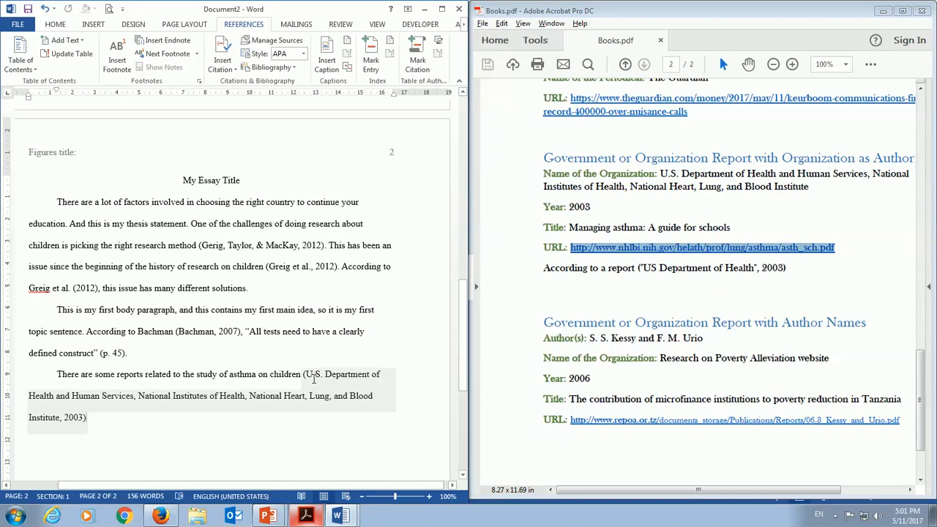
{"action": "key", "text": "ctrl+z"}
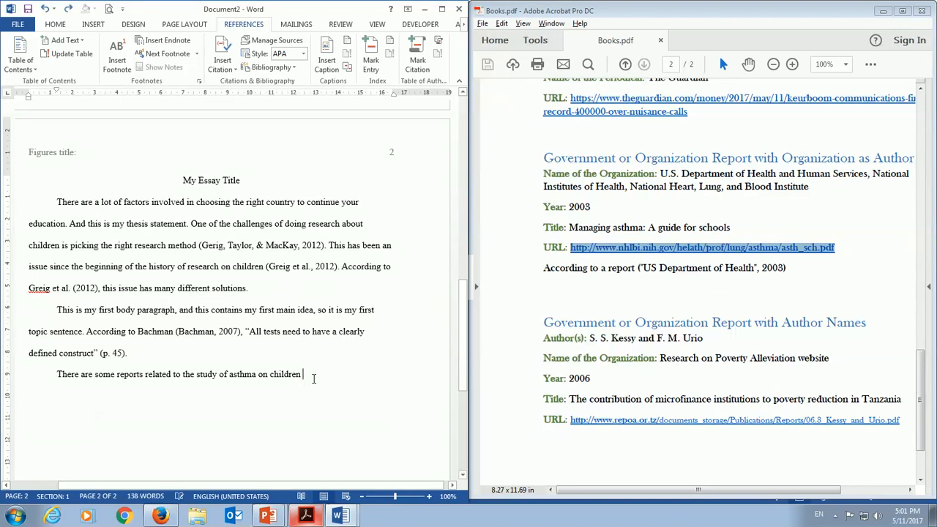
- Open the U.S. Department of Health and Human Services report from the document's current source list for editing
{"action": "left_click", "coordinate": [274, 40]}
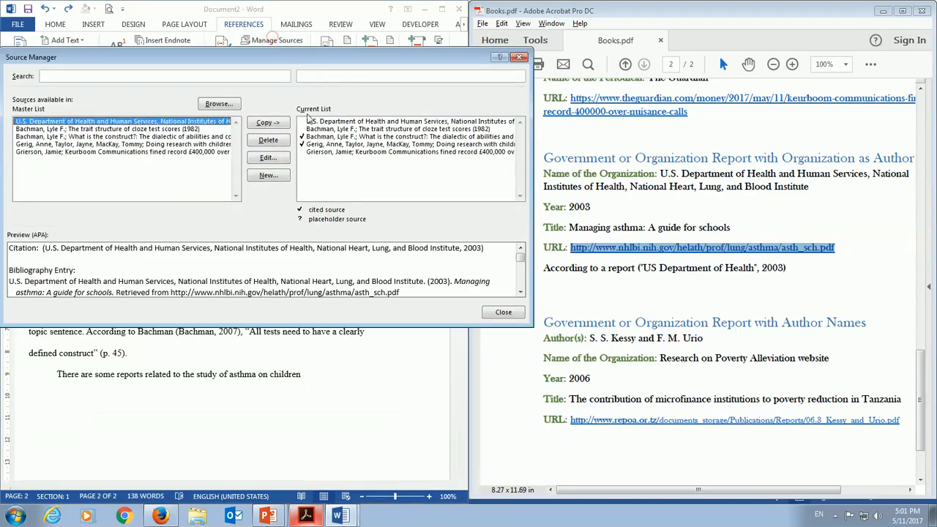
{"action": "left_click", "coordinate": [378, 121]}
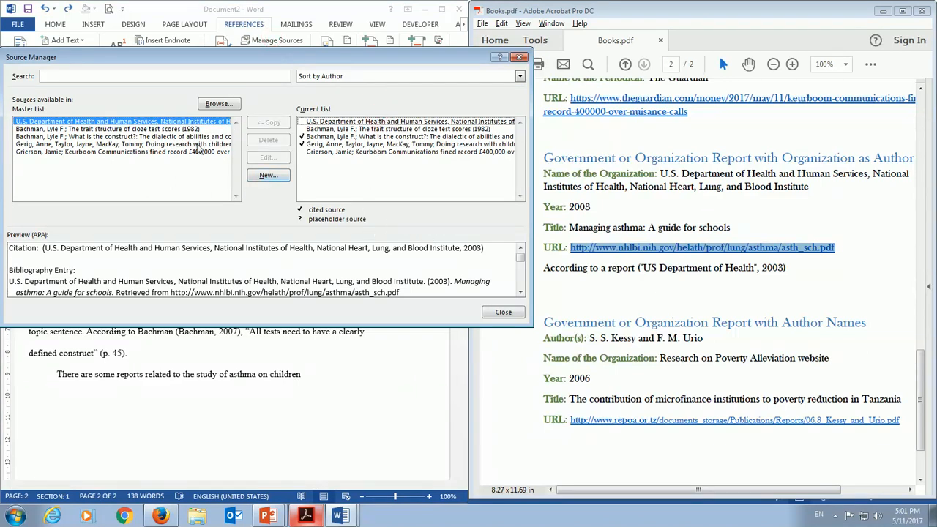
{"action": "left_click", "coordinate": [335, 128]}
{"action": "left_click", "coordinate": [341, 122]}
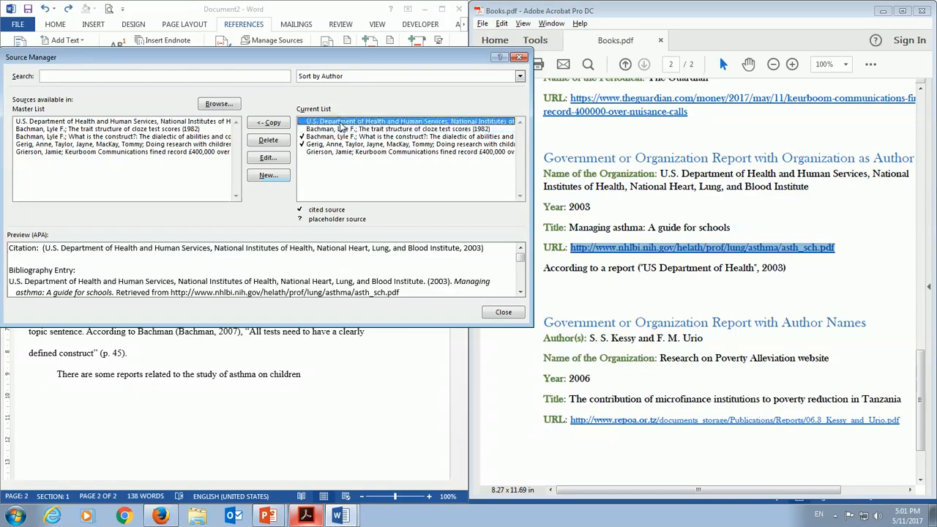
{"action": "left_click", "coordinate": [272, 157]}
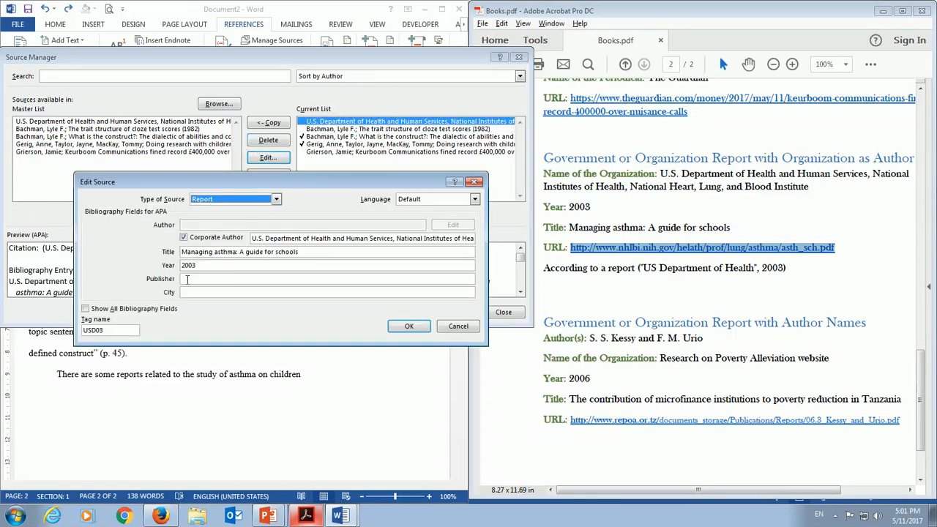
- Set the asthma report's short title to "US Department of Health" in quotation marks, update both source lists and close the source manager
{"action": "left_click", "coordinate": [102, 311]}
{"action": "left_click", "coordinate": [462, 258]}
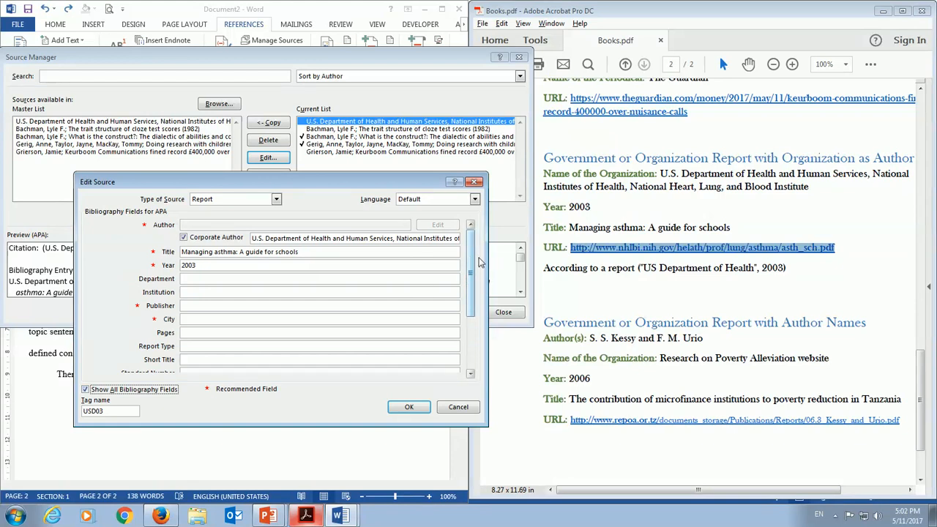
{"action": "left_click", "coordinate": [473, 320]}
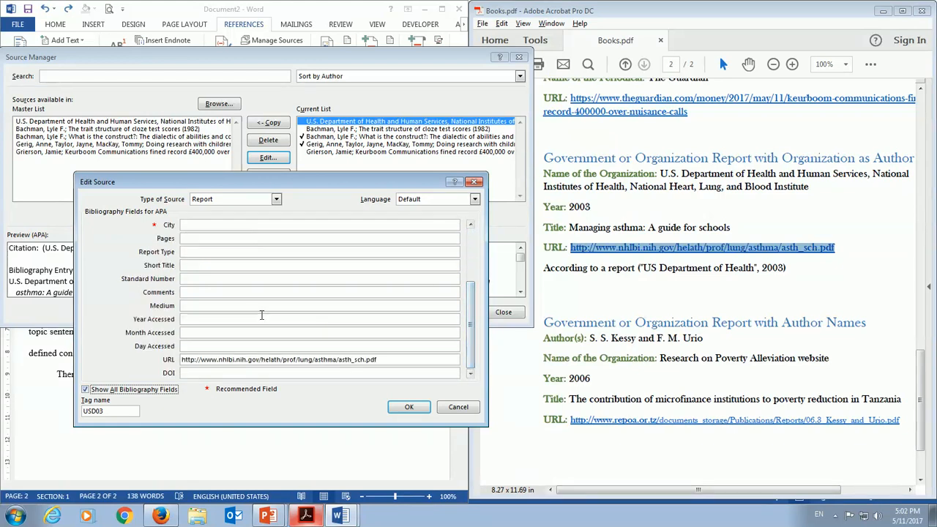
{"action": "left_click", "coordinate": [236, 258]}
{"action": "left_click", "coordinate": [204, 266]}
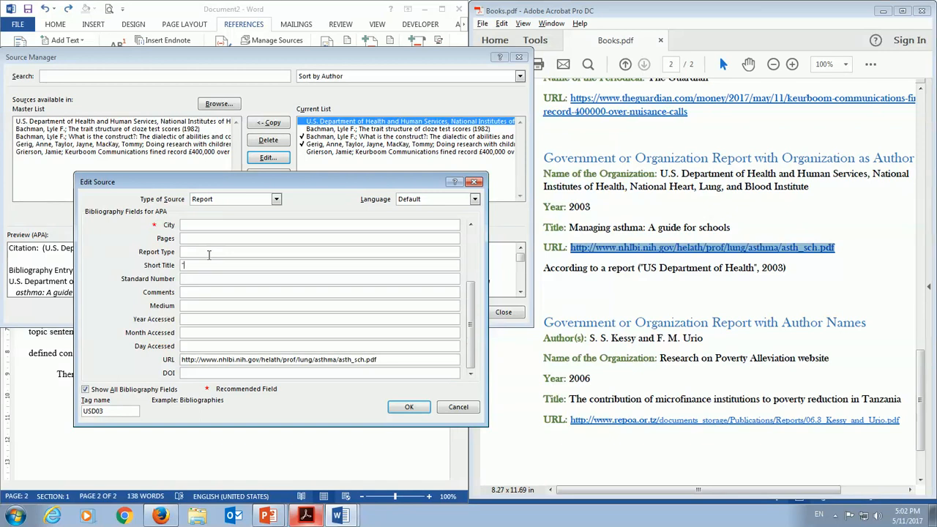
{"action": "type", "text": "US Department of Health"}
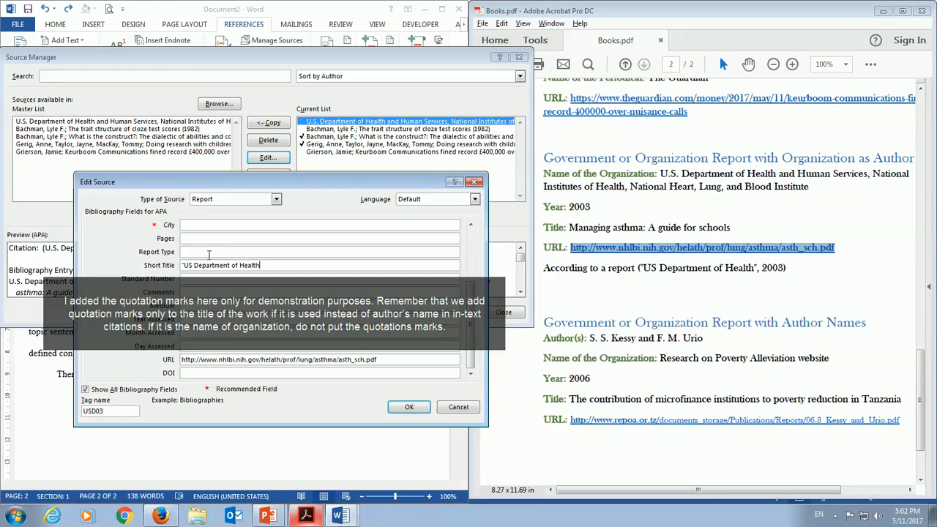
{"action": "key", "text": "Return"}
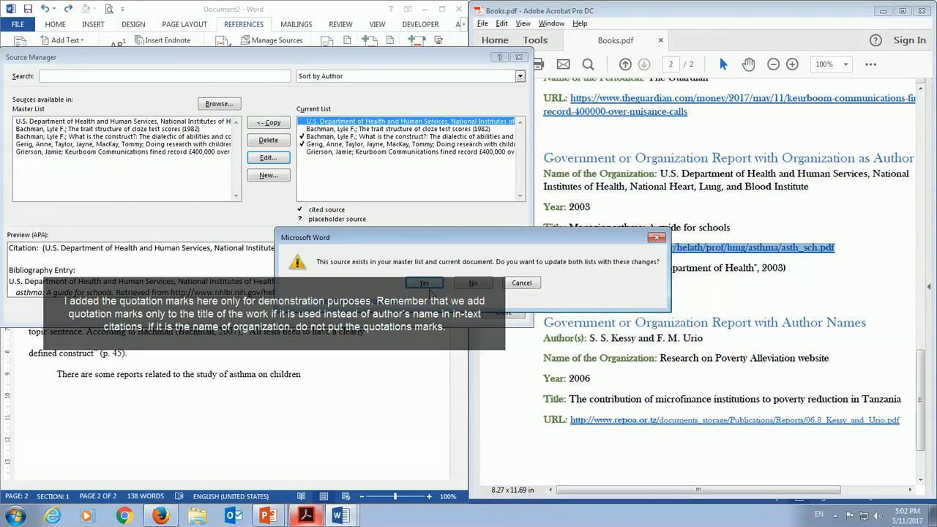
{"action": "left_click", "coordinate": [427, 285]}
{"action": "left_click", "coordinate": [503, 313]}
- Cite the 2003 asthma report after "children" and suppress the author in that citation
{"action": "left_click", "coordinate": [316, 376]}
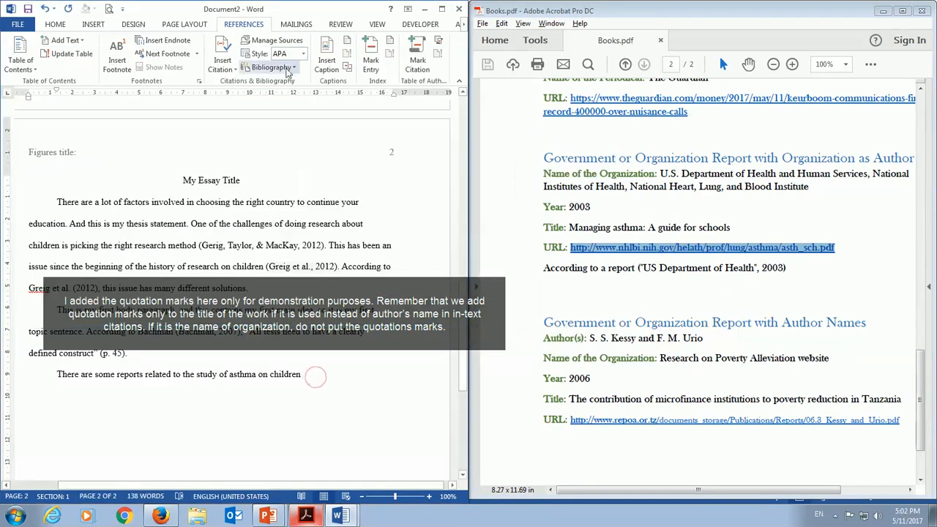
{"action": "left_click", "coordinate": [223, 62]}
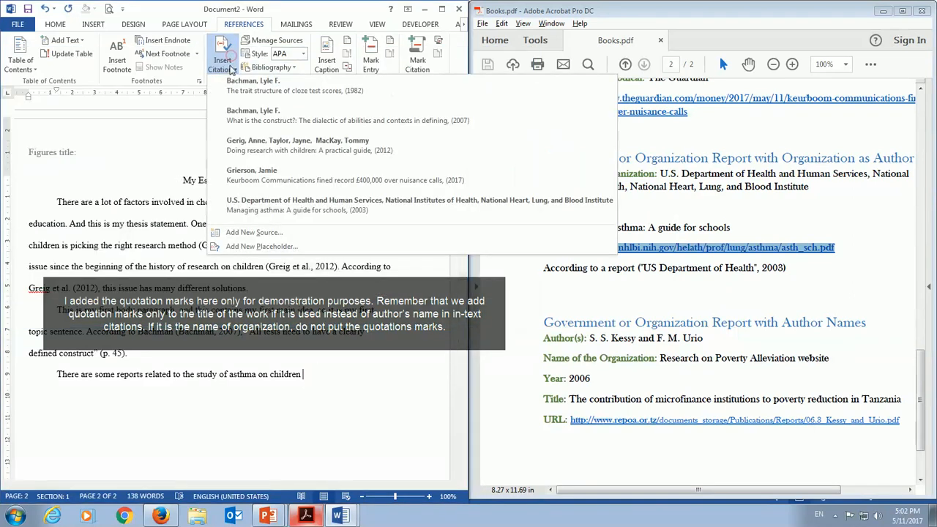
{"action": "left_click", "coordinate": [270, 213]}
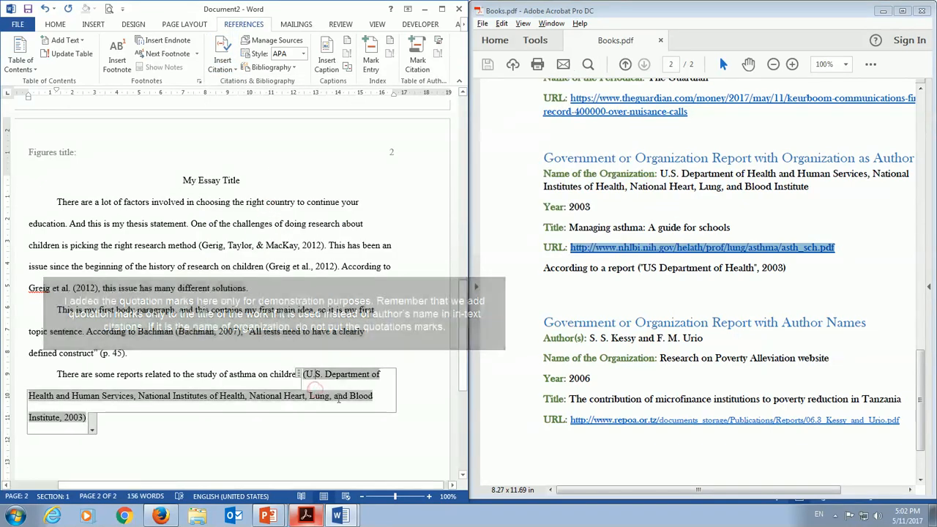
{"action": "left_click", "coordinate": [92, 429]}
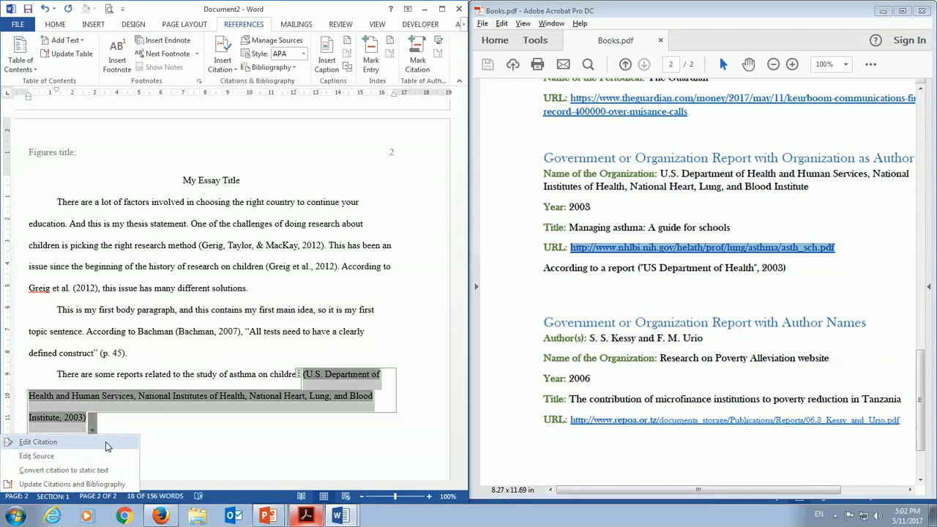
{"action": "left_click", "coordinate": [38, 442]}
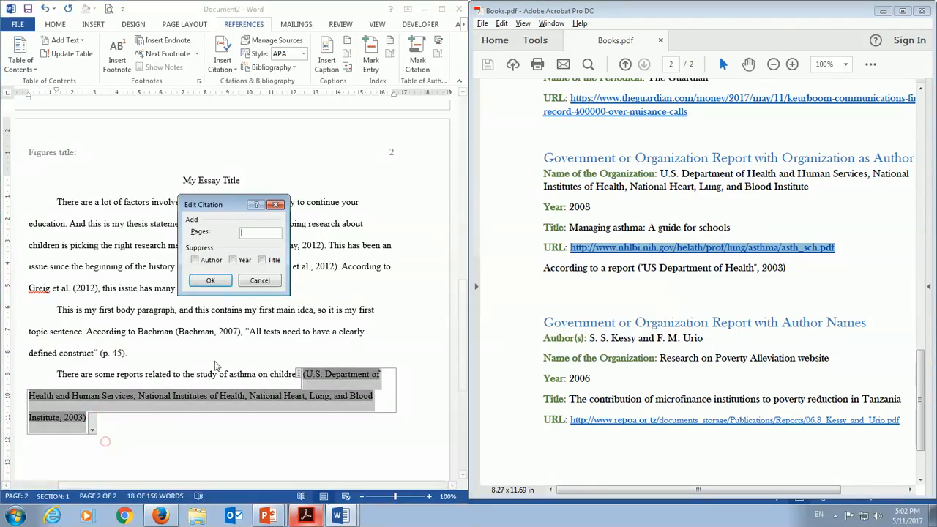
{"action": "left_click", "coordinate": [209, 260]}
{"action": "left_click", "coordinate": [209, 281]}
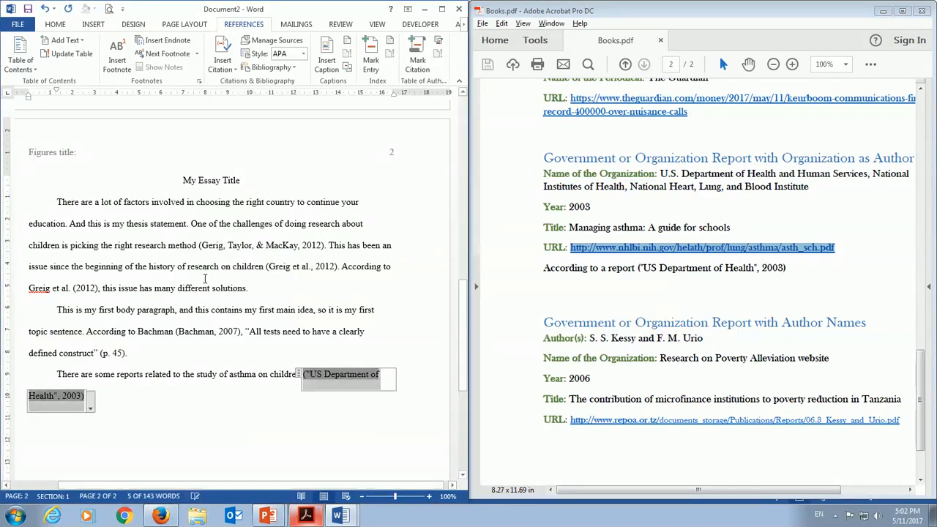
{"action": "left_click", "coordinate": [272, 444]}
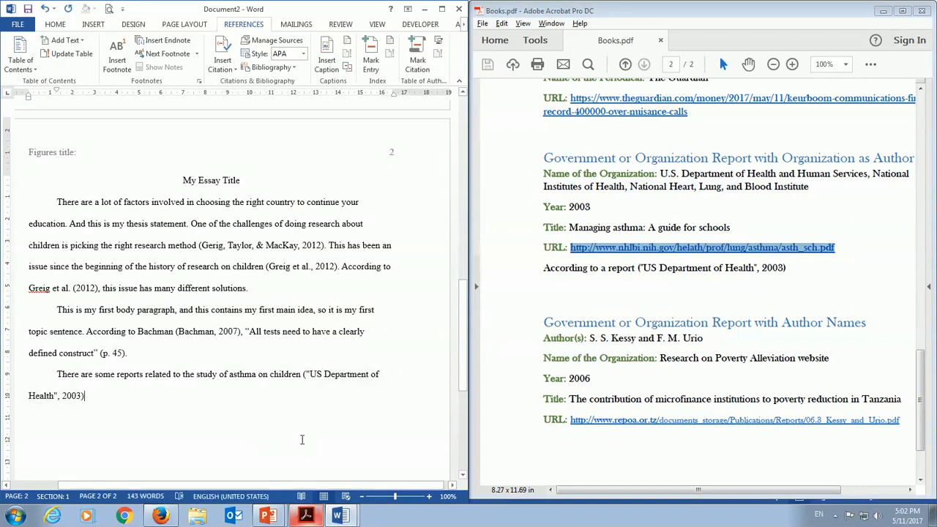
- Create a new report source with individual authors and add the first author of the microfinance report listed in Books.pdf
{"action": "left_click", "coordinate": [277, 41]}
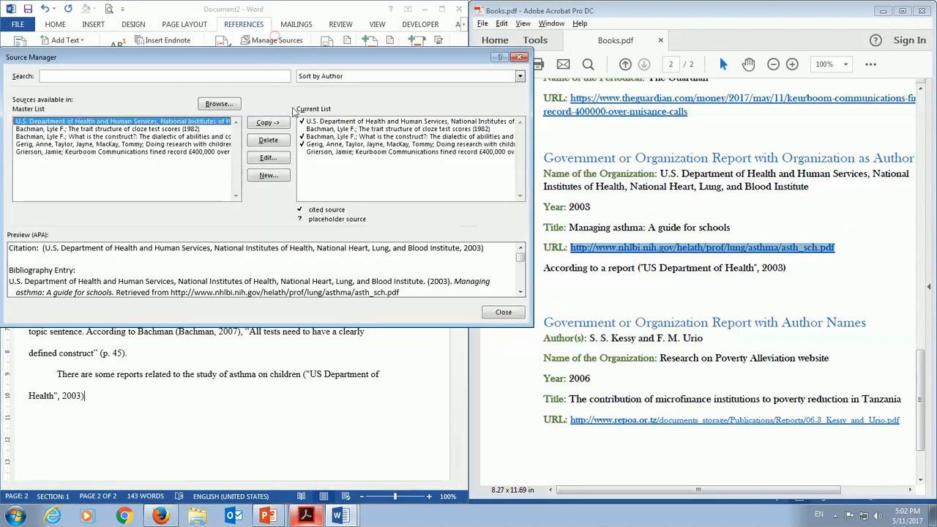
{"action": "left_click", "coordinate": [268, 175]}
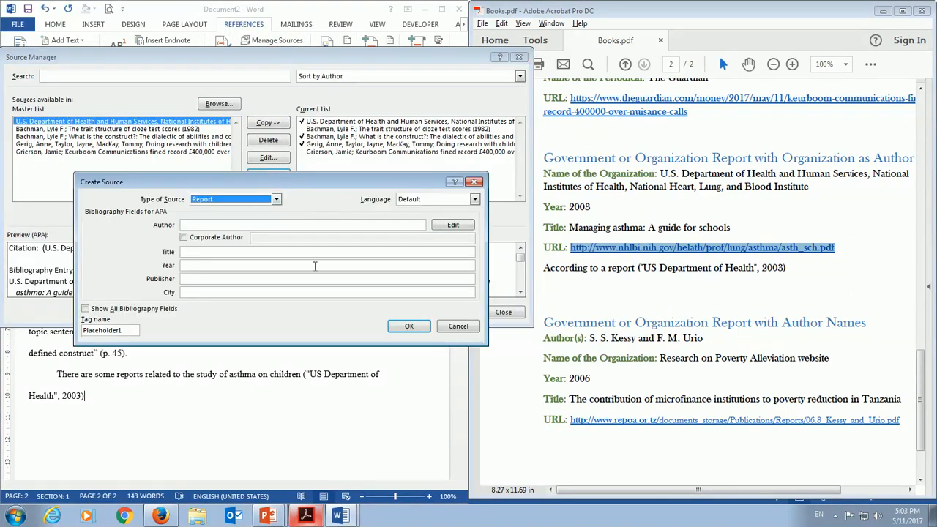
{"action": "left_click", "coordinate": [226, 228]}
{"action": "left_click", "coordinate": [202, 240]}
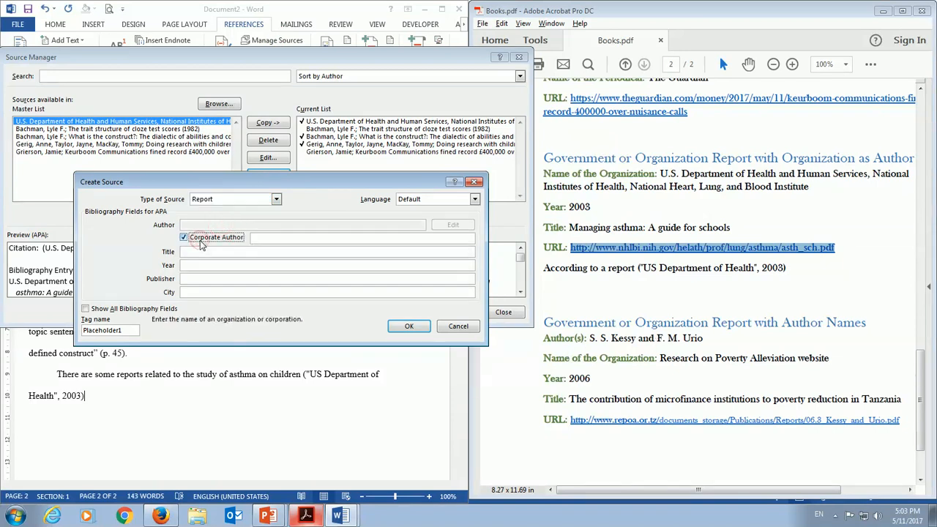
{"action": "left_click", "coordinate": [200, 239]}
{"action": "left_click", "coordinate": [208, 225]}
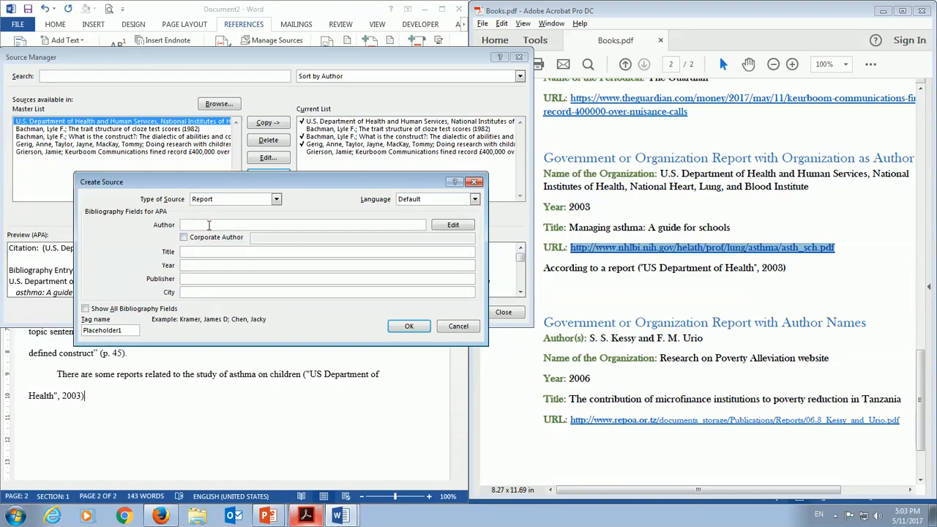
{"action": "left_click", "coordinate": [459, 224]}
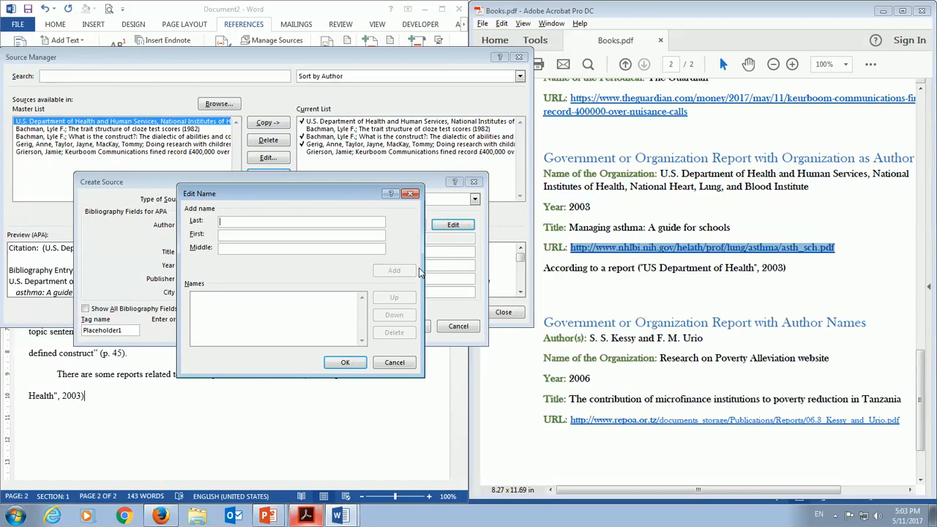
{"action": "type", "text": "kess"}
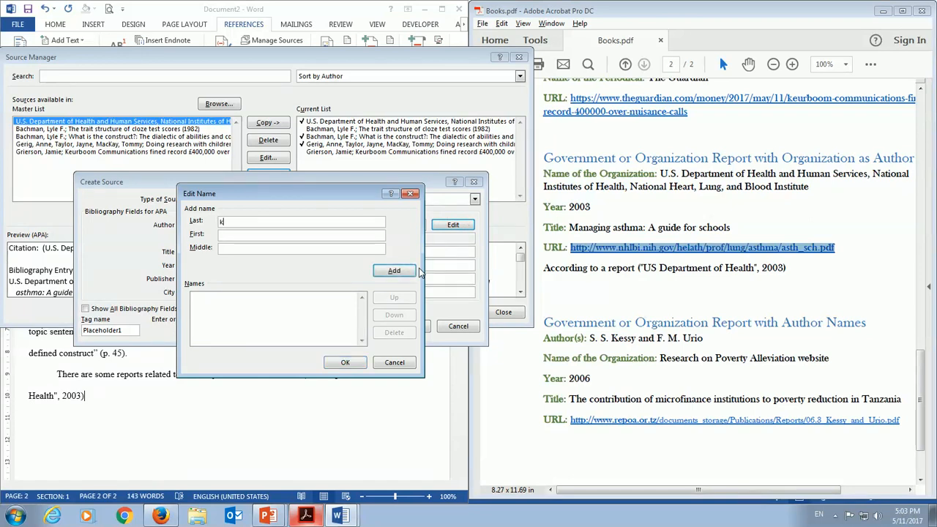
{"action": "type", "text": "es"}
{"action": "type", "text": "S"}
{"action": "type", "text": "S"}
{"action": "key", "text": "Return"}
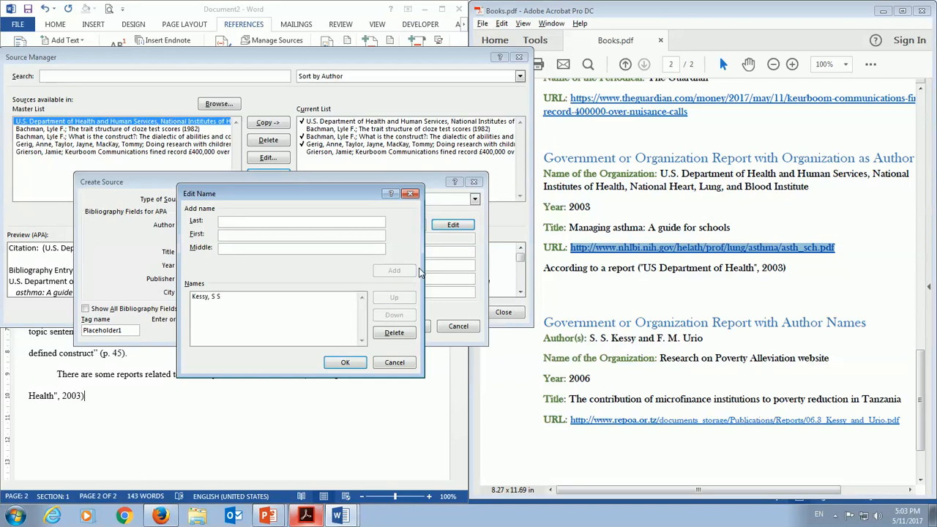
- Add the microfinance report's second author with surname and initials and confirm the author list
{"action": "type", "text": "Urio"}
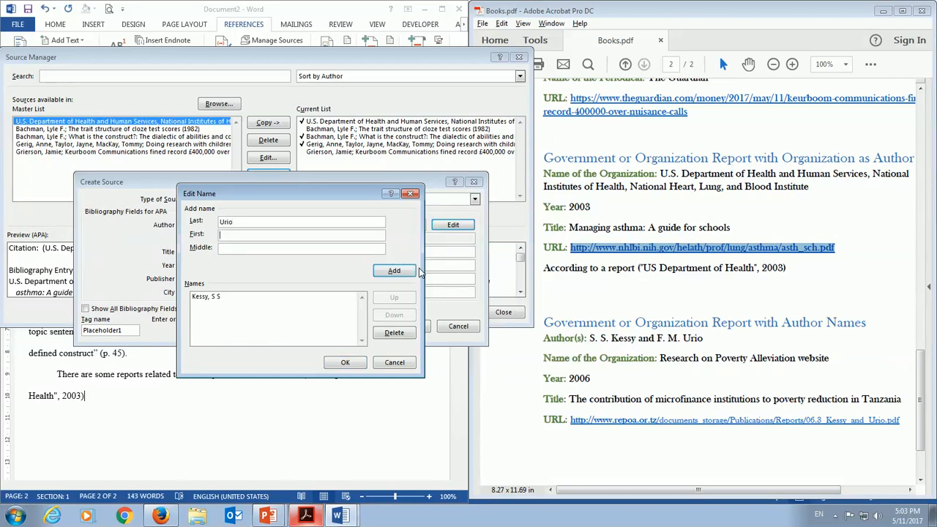
{"action": "type", "text": "F"}
{"action": "key", "text": "Return"}
{"action": "key", "text": "Return"}
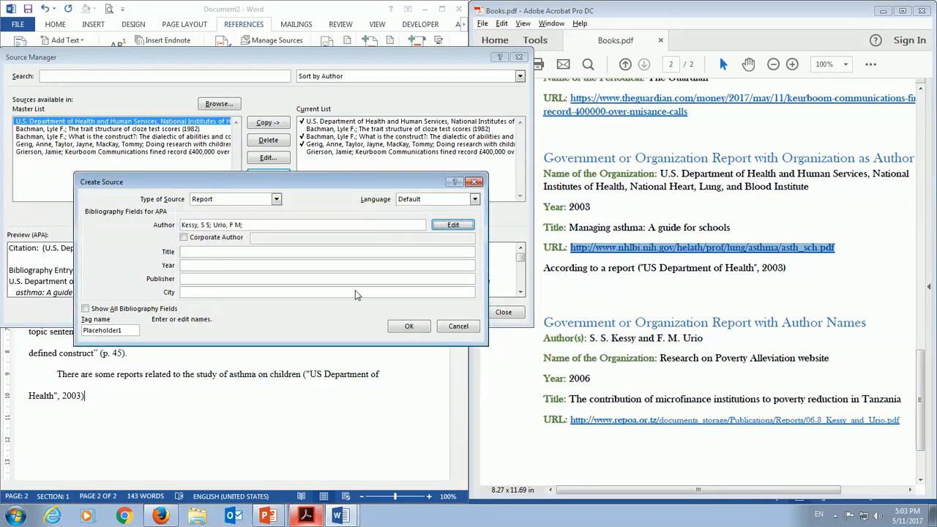
- Enter "The contribution of microfinance institutions to poverty reduction in Tanzania" as the source's title and 2006 as its year
{"action": "left_click", "coordinate": [288, 252]}
{"action": "type", "text": "The contribution o fmicrofinance institutions to poverty reducion in Tanzania"}
{"action": "key", "text": "Tab"}
{"action": "type", "text": "20"}
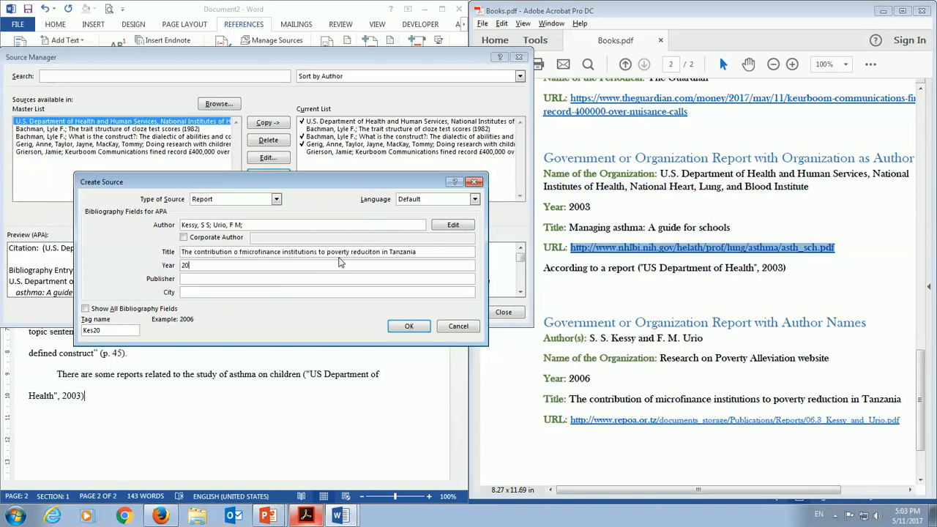
{"action": "key", "text": "Tab"}
- Show all bibliography fields and write the organization's name, "Research on Poverty Alleviation website:", in the URL field
{"action": "left_click_drag", "start_coordinate": [546, 359], "coordinate": [831, 362]}
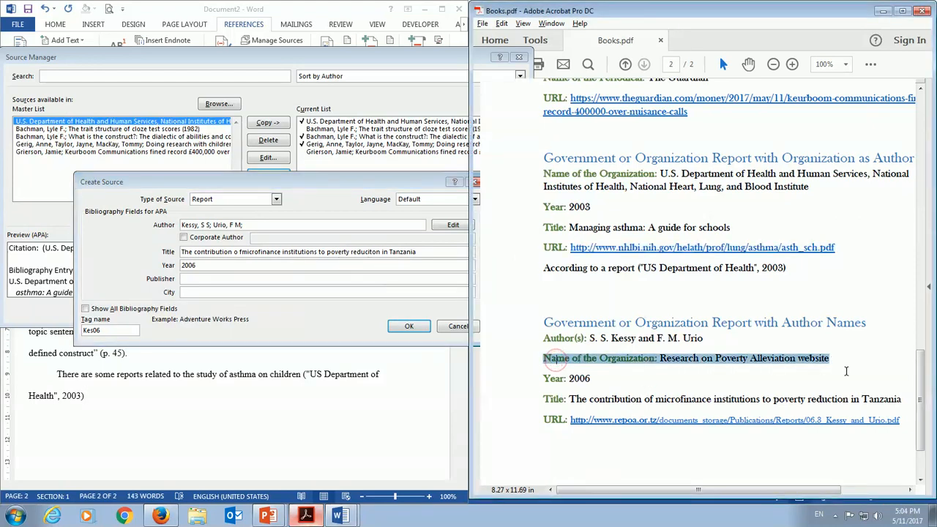
{"action": "left_click", "coordinate": [788, 379]}
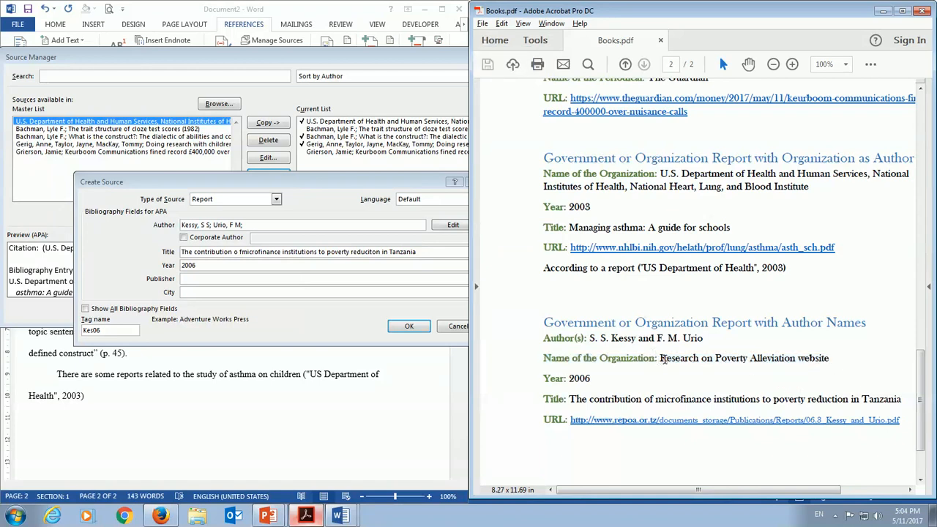
{"action": "left_click_drag", "start_coordinate": [658, 359], "coordinate": [833, 359]}
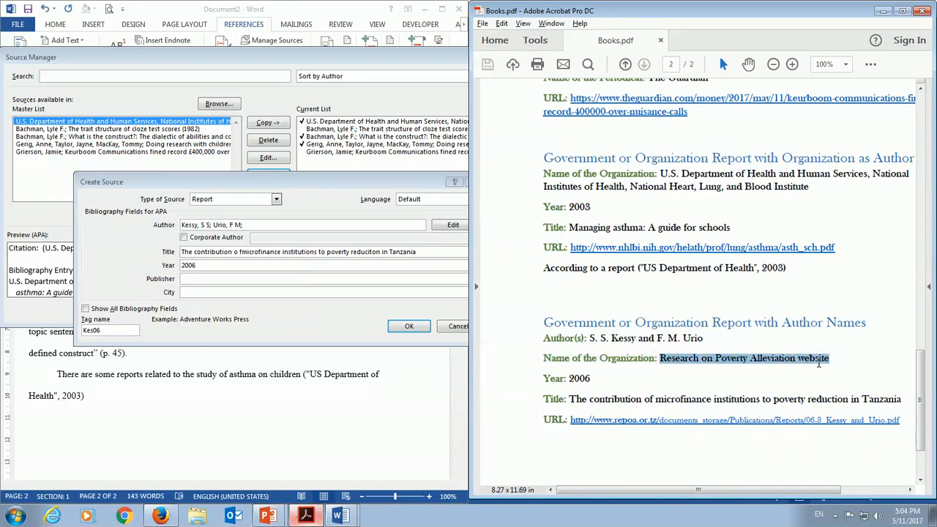
{"action": "left_click", "coordinate": [708, 363]}
{"action": "left_click", "coordinate": [204, 279]}
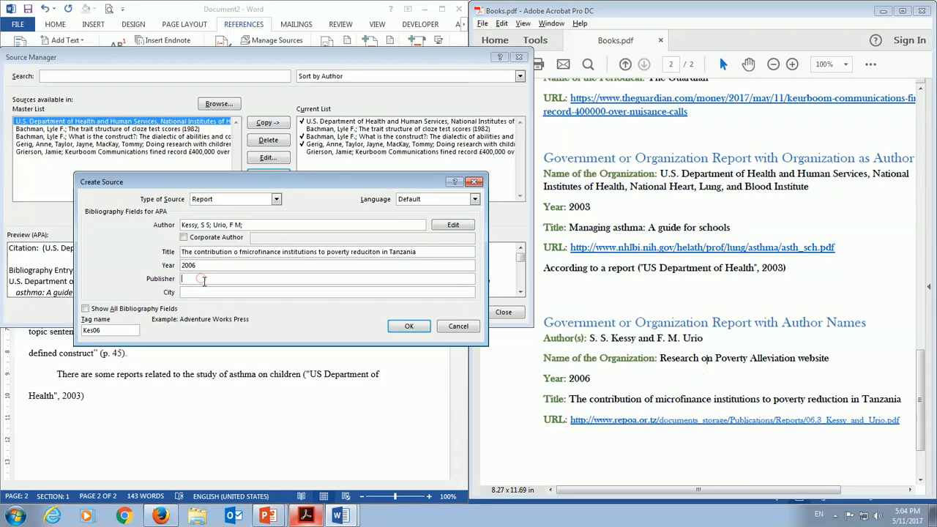
{"action": "left_click", "coordinate": [90, 310]}
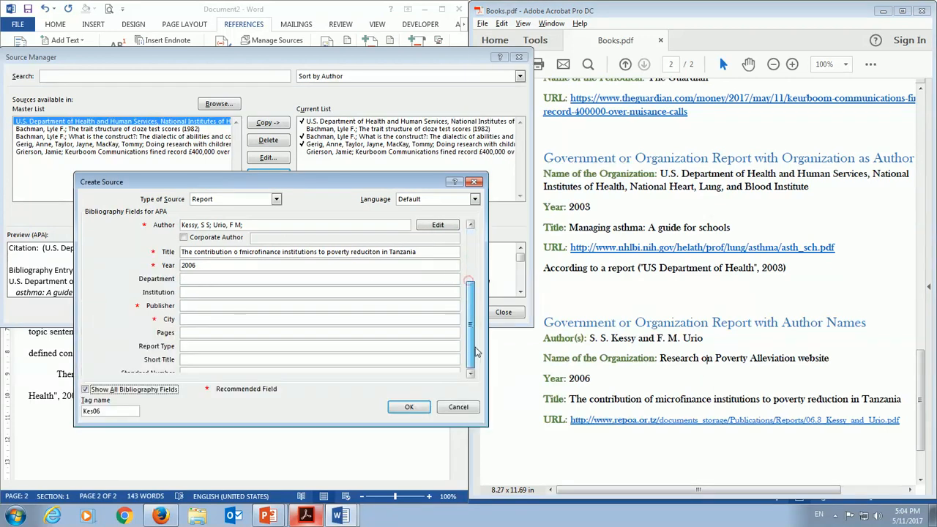
{"action": "scroll", "coordinate": [476, 350], "scroll_direction": "down", "scroll_amount": 3}
{"action": "left_click", "coordinate": [205, 360]}
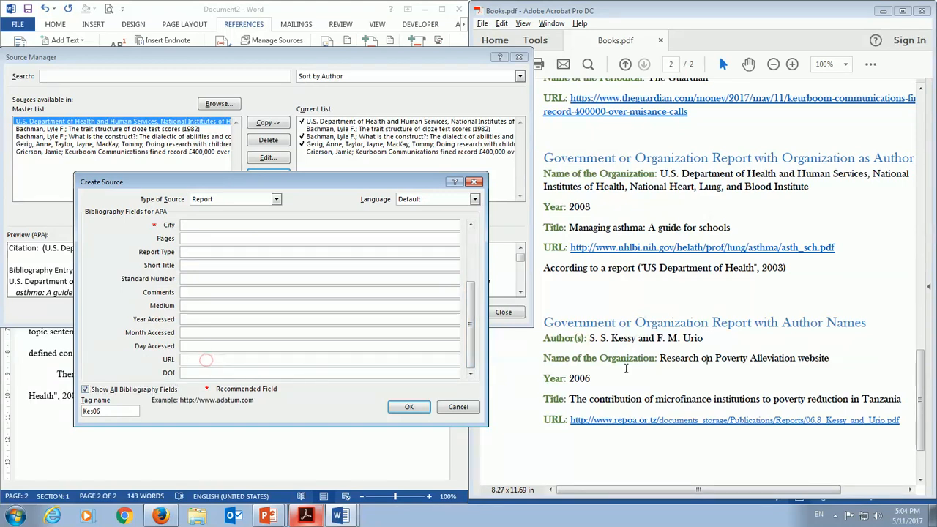
{"action": "type", "text": "Research on Perty A"}
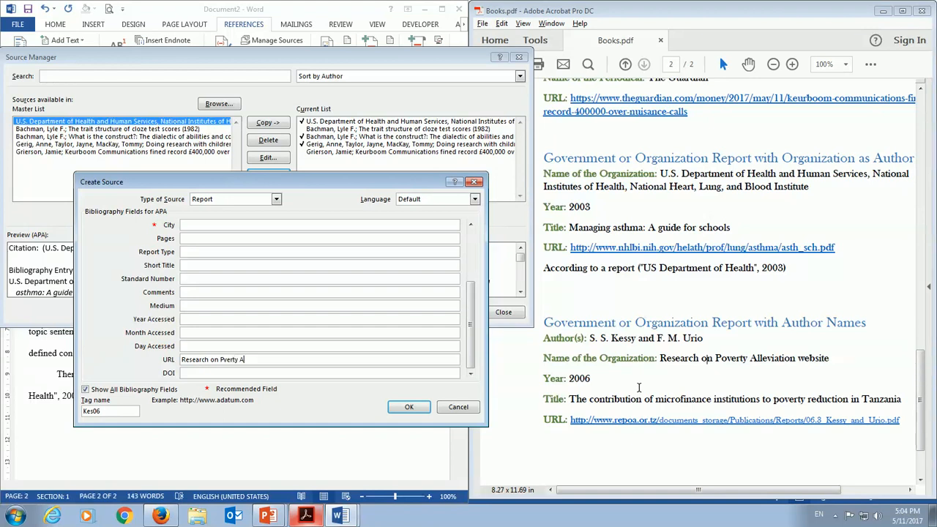
{"action": "type", "text": "bsite:"}
- Append the microfinance report's web address from Books.pdf after the organization name, save the source and close the source manager
{"action": "left_click", "coordinate": [572, 421]}
{"action": "left_click_drag", "start_coordinate": [572, 421], "coordinate": [900, 426]}
{"action": "key", "text": "ctrl+c"}
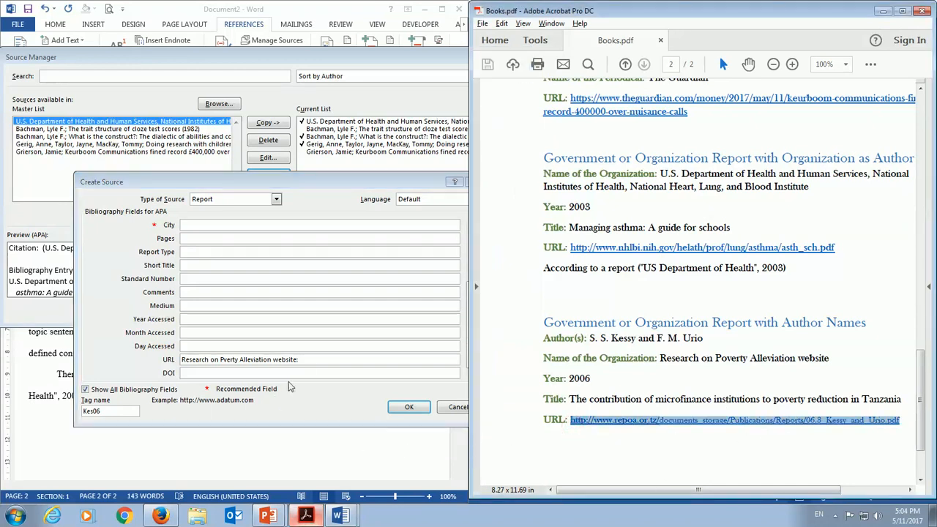
{"action": "left_click", "coordinate": [308, 365]}
{"action": "key", "text": "ctrl+v"}
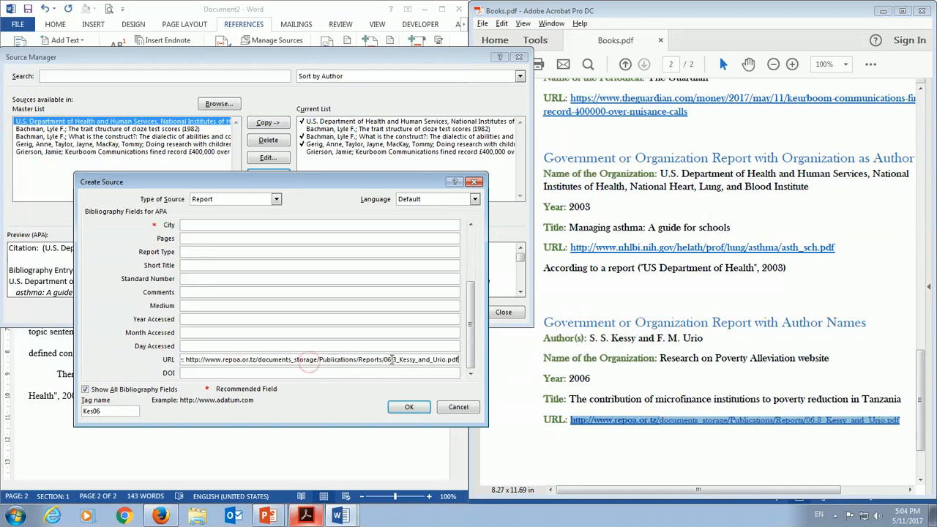
{"action": "left_click", "coordinate": [408, 407]}
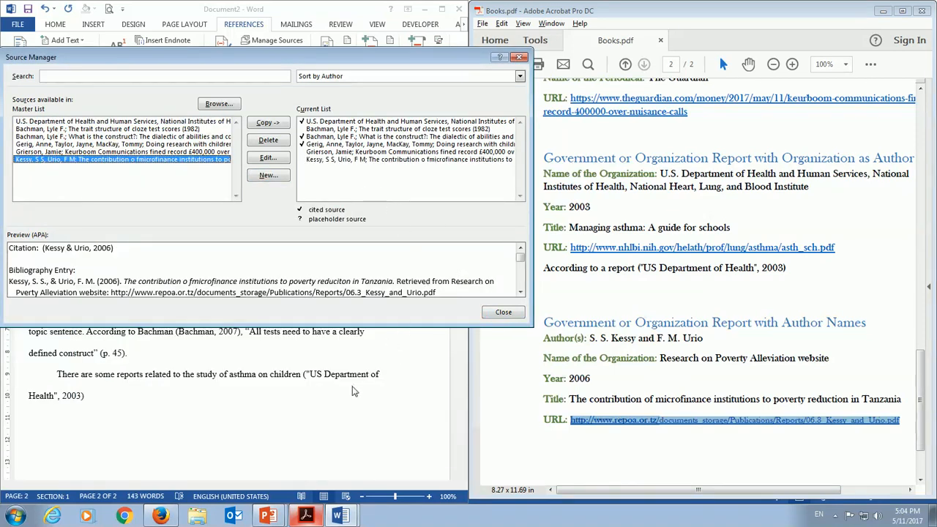
{"action": "left_click", "coordinate": [503, 312]}
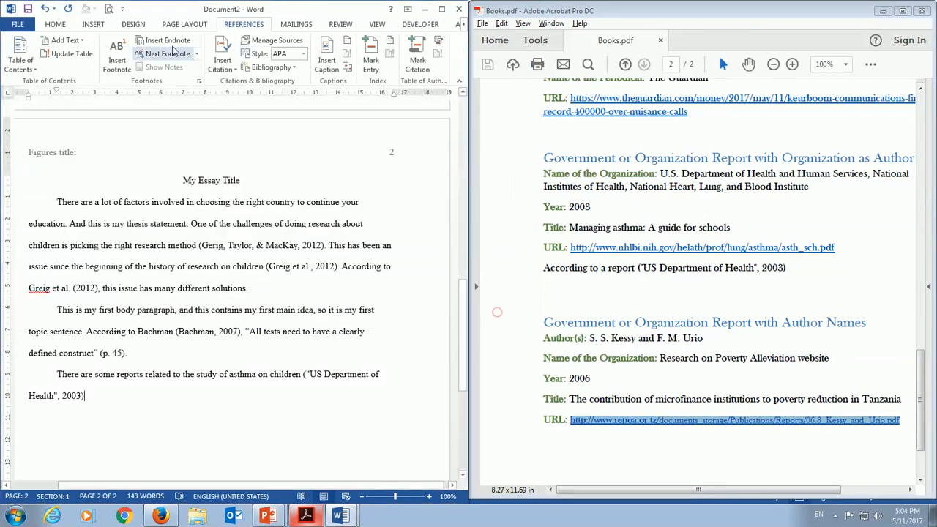
{"action": "left_click", "coordinate": [273, 40]}
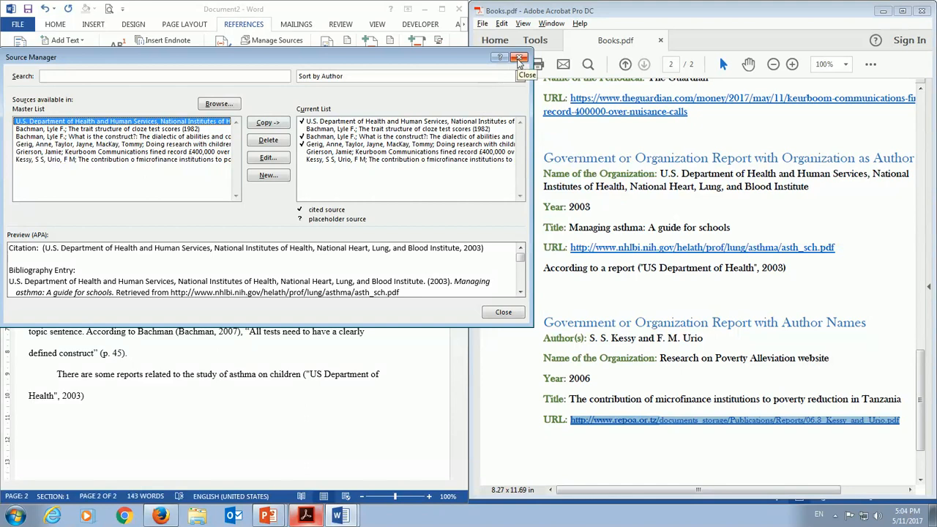
{"action": "left_click", "coordinate": [518, 59]}
{"action": "left_click", "coordinate": [188, 405]}
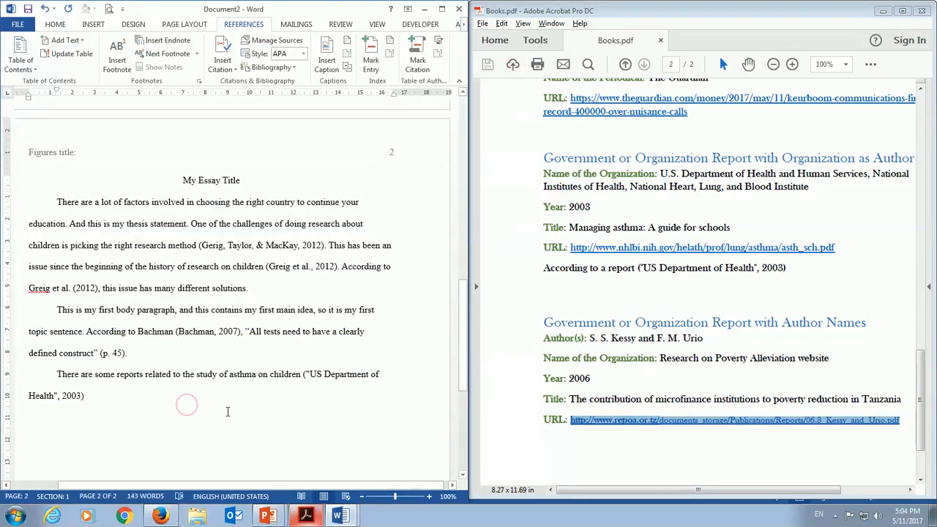
- Append the paragraph "Finally, this is the restatement of my thesis statement. This is also the summary of the main ideas in the text. This is the clincher."
{"action": "key", "text": "Return"}
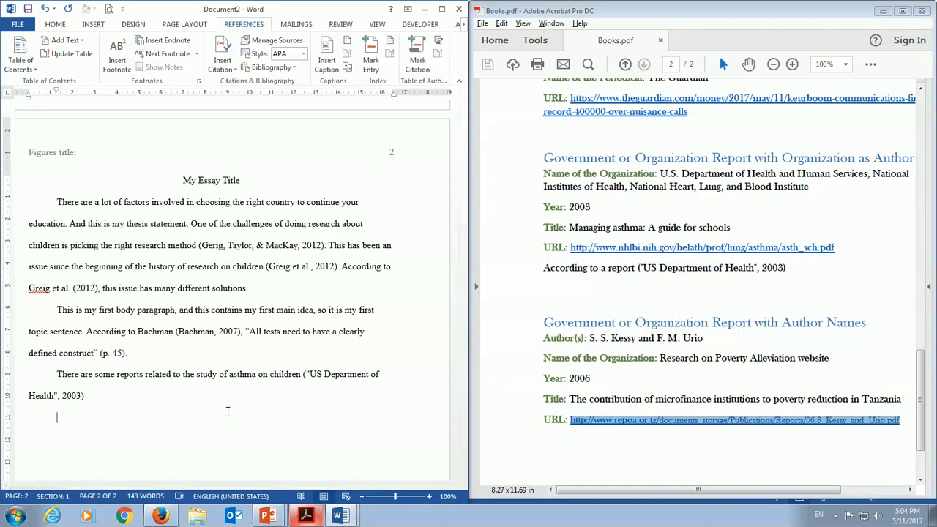
{"action": "type", "text": "Finally"}
{"action": "key", "text": "BackSpace"}
{"action": "key", "text": "BackSpace"}
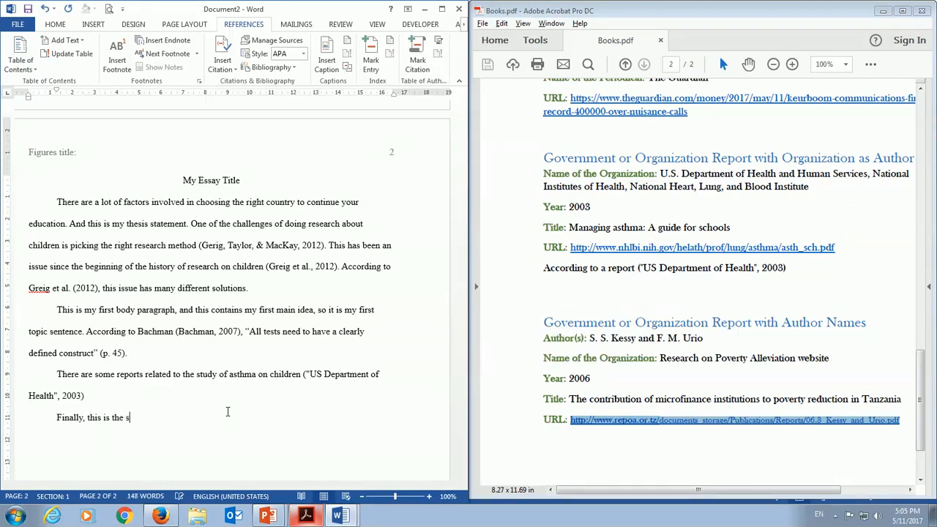
{"action": "type", "text": "the restatement of my thesis statement. This is also the summary of the main ideas in the text. This is the clincher."}
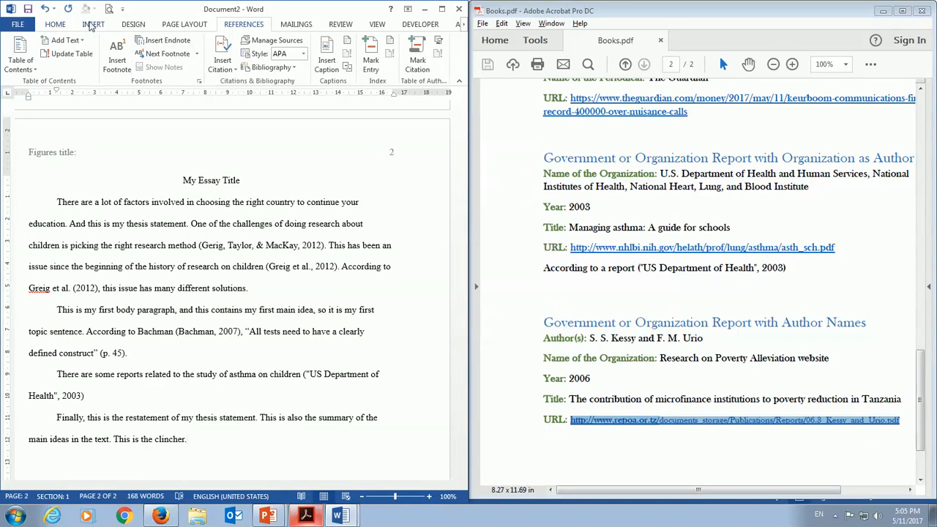
- Maximize the document window and insert a page break after the concluding paragraph of the essay
{"action": "left_click", "coordinate": [90, 26]}
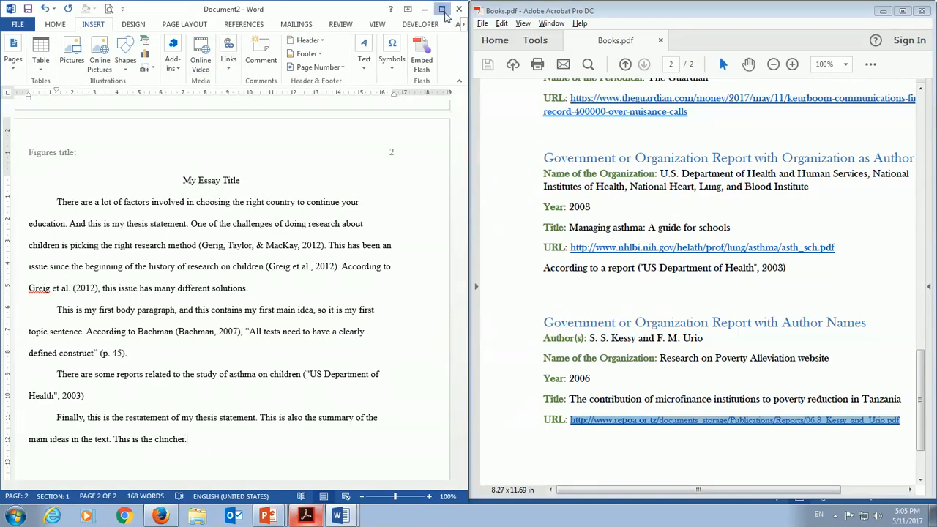
{"action": "left_click", "coordinate": [442, 9]}
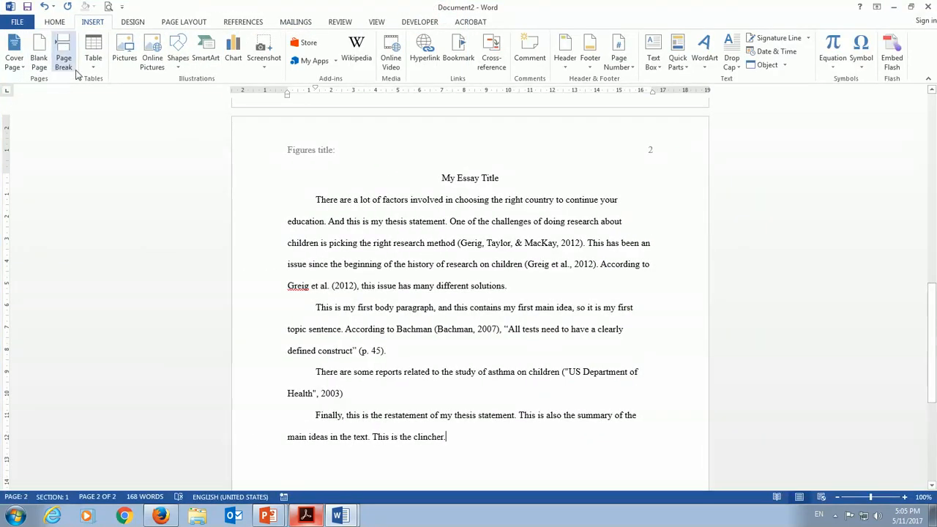
{"action": "left_click", "coordinate": [73, 66]}
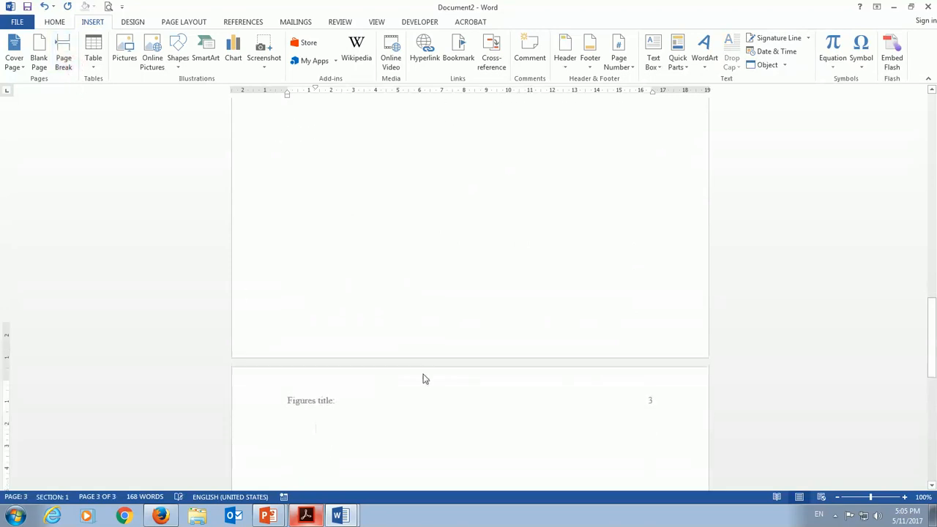
{"action": "scroll", "coordinate": [429, 386], "scroll_direction": "down", "scroll_amount": 2}
{"action": "scroll", "coordinate": [429, 386], "scroll_direction": "up", "scroll_amount": 8}
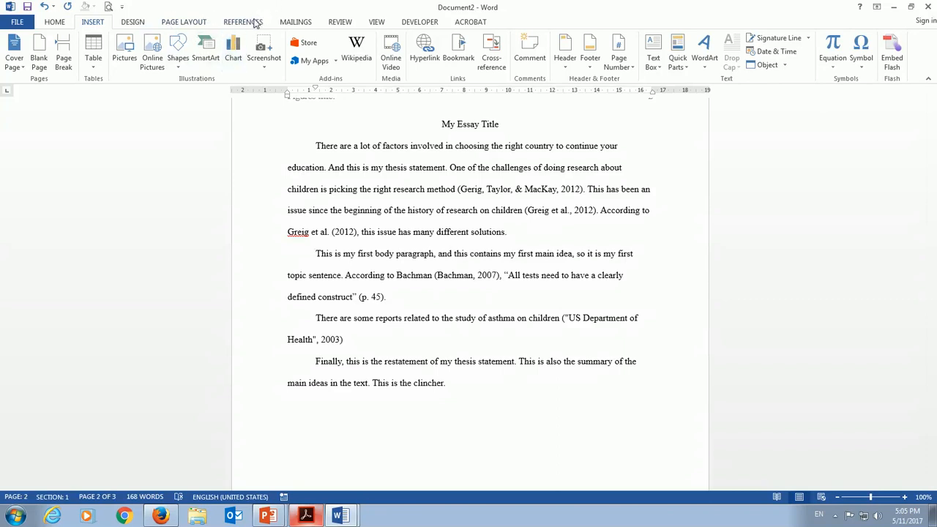
- Insert the built-in References bibliography on the new page after the essay text
{"action": "left_click", "coordinate": [253, 24]}
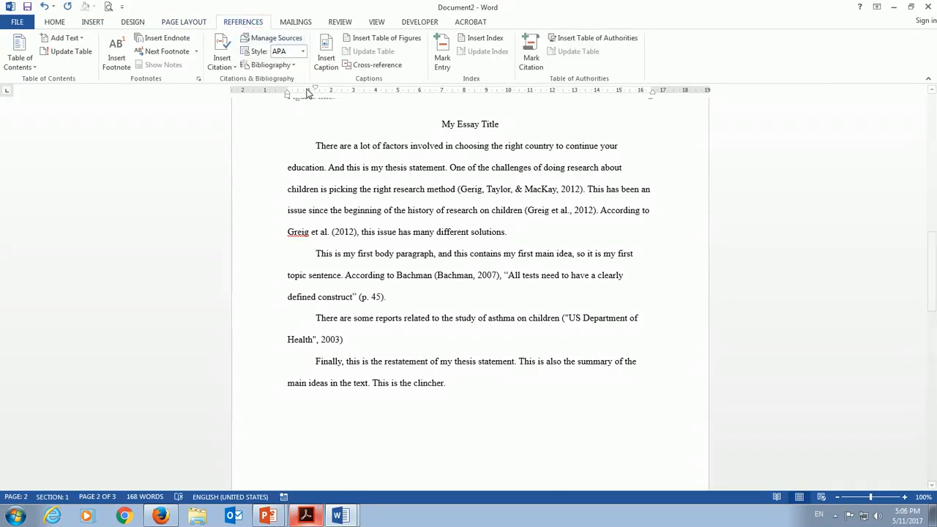
{"action": "left_click", "coordinate": [272, 63]}
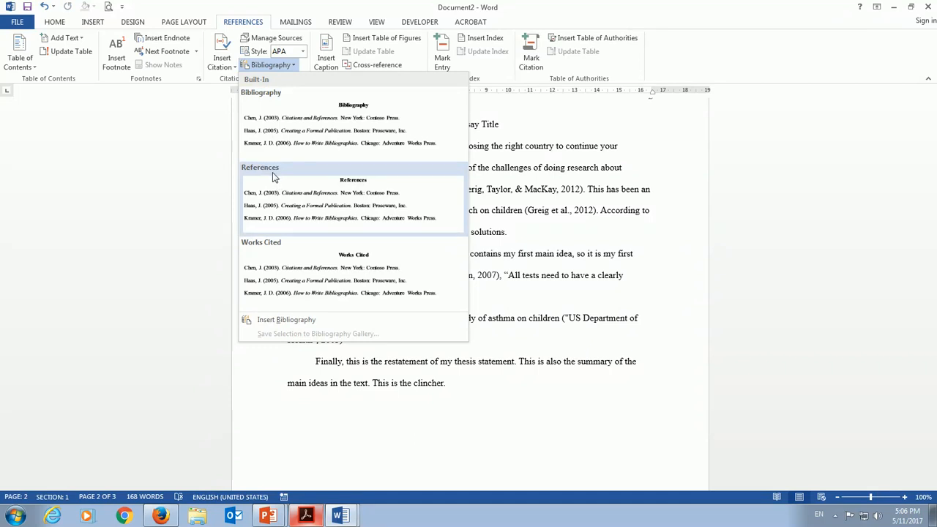
{"action": "left_click", "coordinate": [273, 177]}
- Examine the reference list's heading, entries and hanging indents from the first source to the last
{"action": "scroll", "coordinate": [379, 275], "scroll_direction": "up", "scroll_amount": 3}
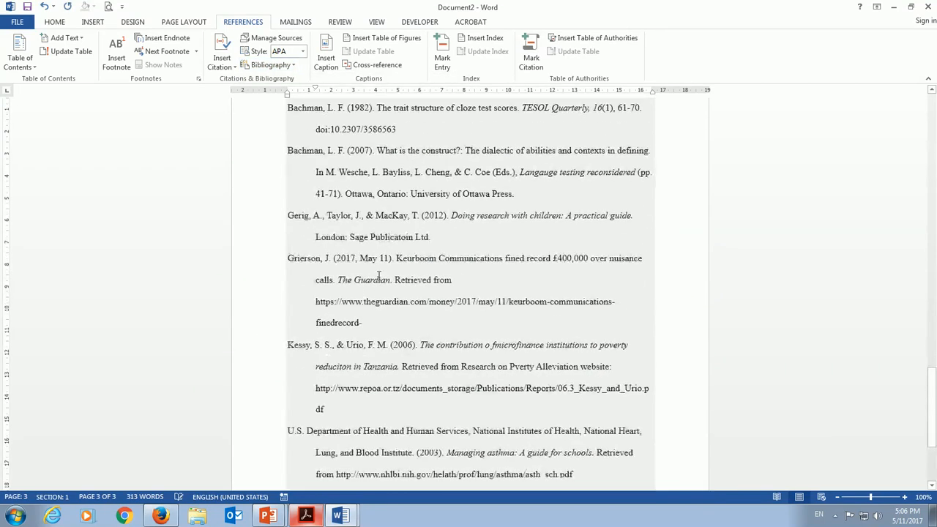
{"action": "scroll", "coordinate": [379, 275], "scroll_direction": "up", "scroll_amount": 3}
{"action": "scroll", "coordinate": [322, 449], "scroll_direction": "down", "scroll_amount": 2}
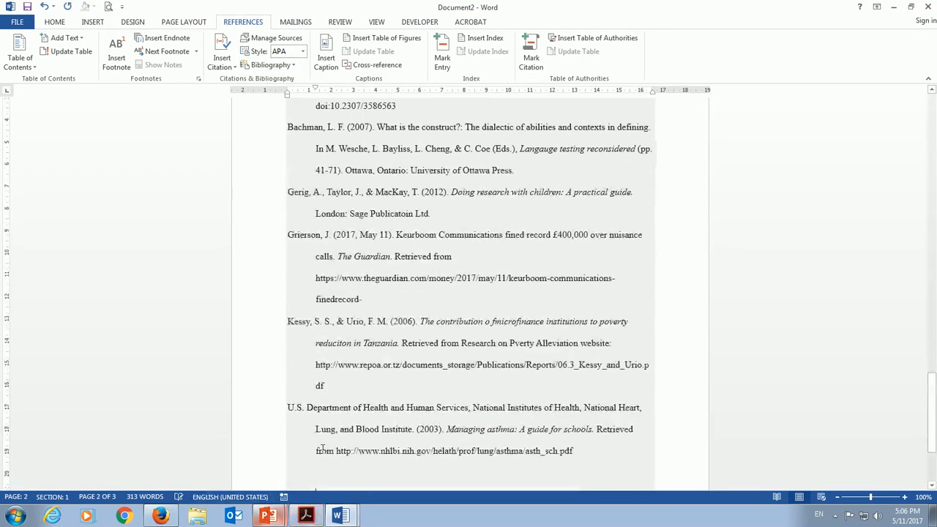
{"action": "scroll", "coordinate": [322, 449], "scroll_direction": "down", "scroll_amount": 4}
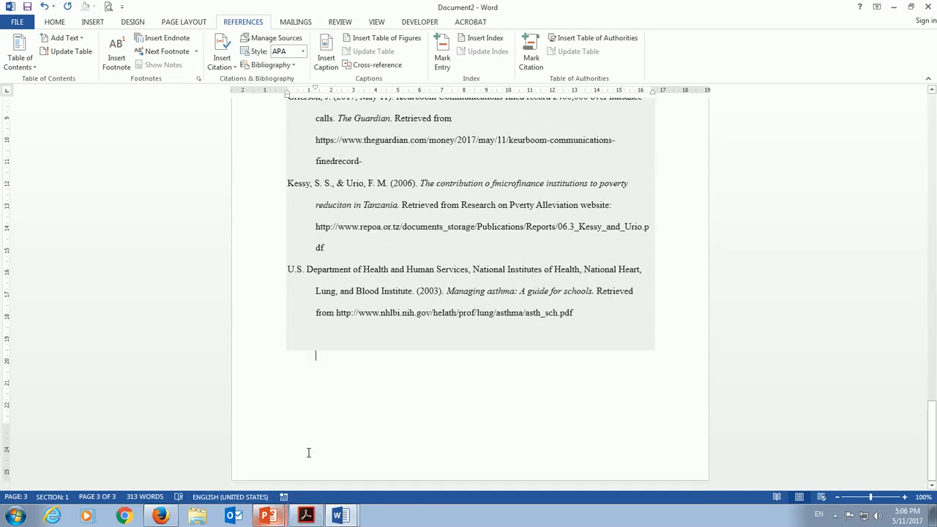
{"action": "scroll", "coordinate": [308, 452], "scroll_direction": "up", "scroll_amount": 8}
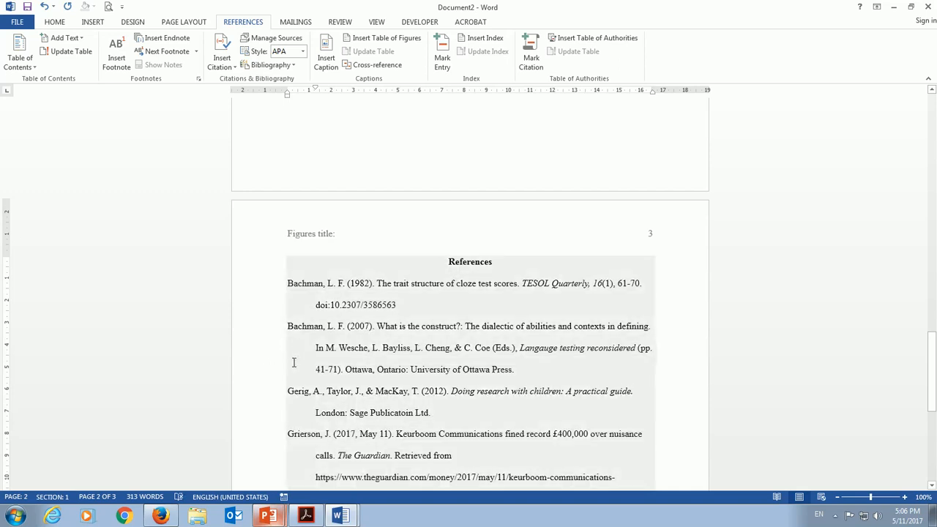
{"action": "scroll", "coordinate": [293, 362], "scroll_direction": "down", "scroll_amount": 8}
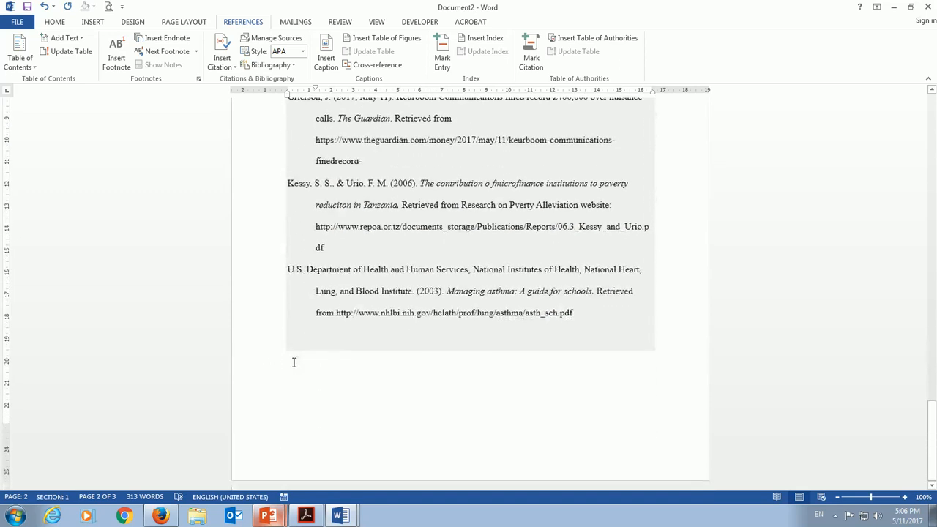
{"action": "scroll", "coordinate": [294, 362], "scroll_direction": "up", "scroll_amount": 7}
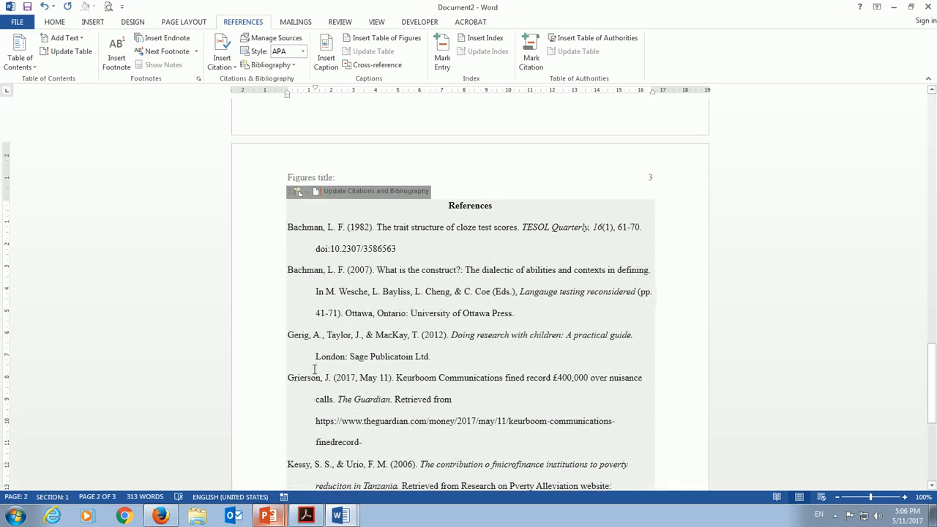
{"action": "left_click", "coordinate": [709, 277]}
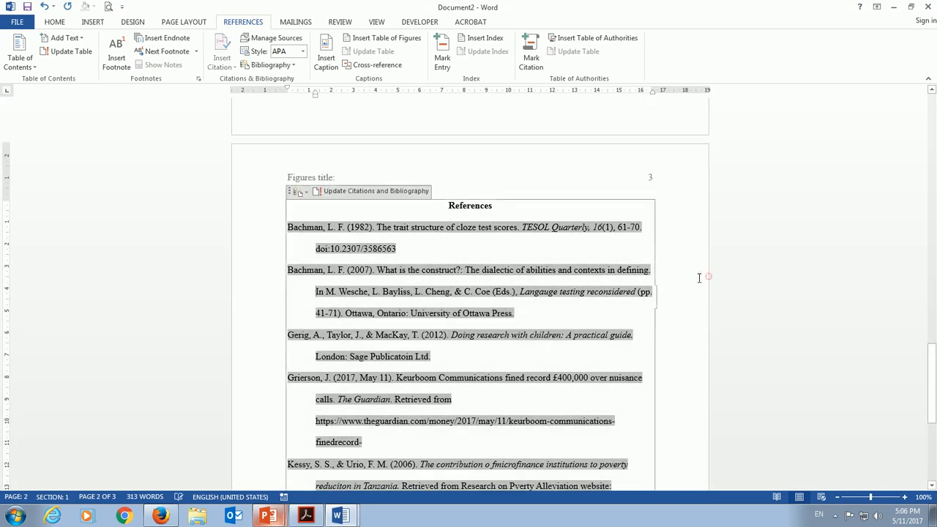
{"action": "scroll", "coordinate": [665, 292], "scroll_direction": "down", "scroll_amount": 1}
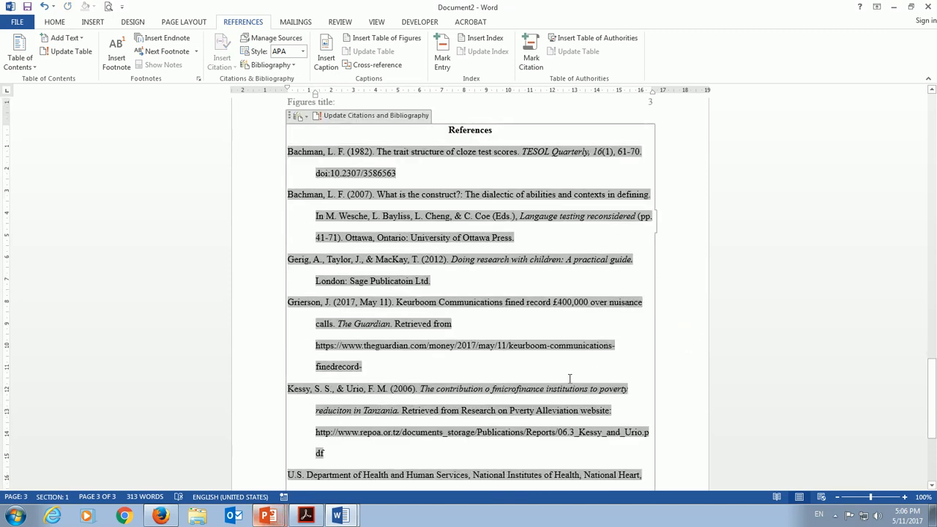
{"action": "left_click", "coordinate": [230, 498]}
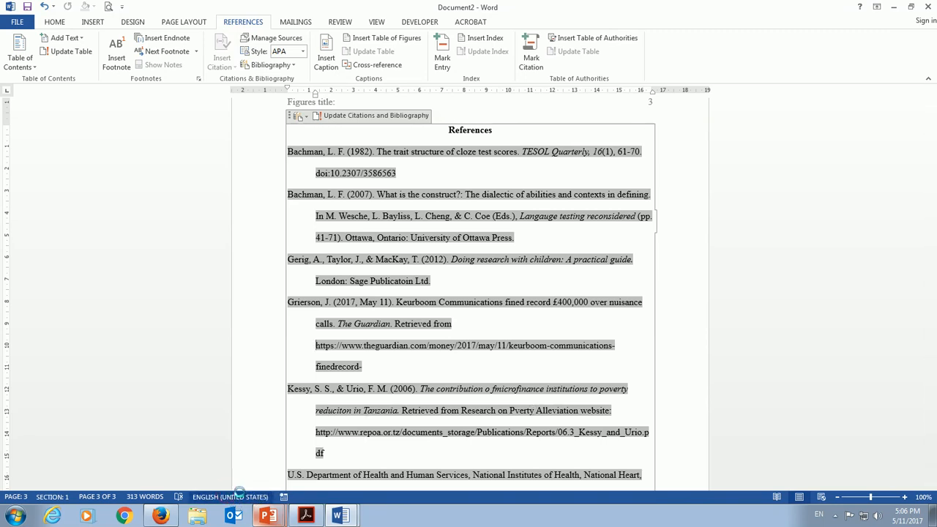